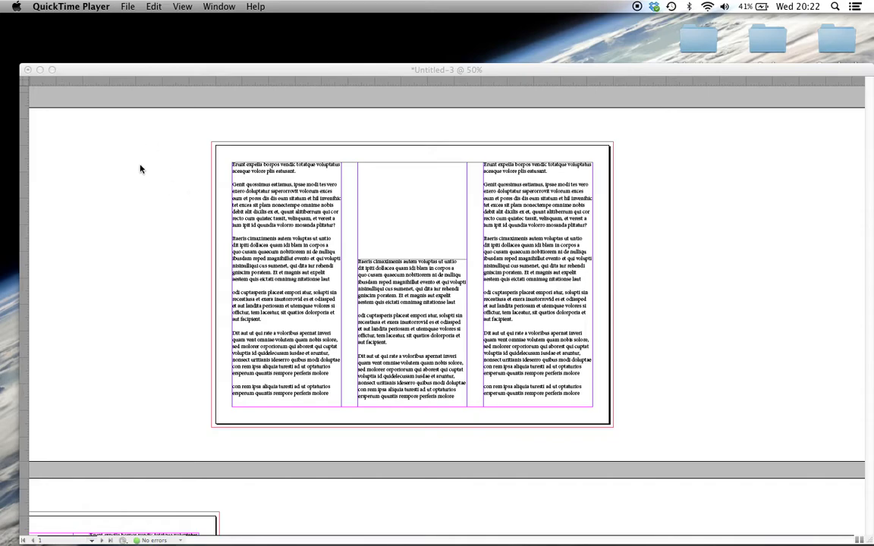
- Look over the three-column text layout on both pages of the document
left_click(190, 186)
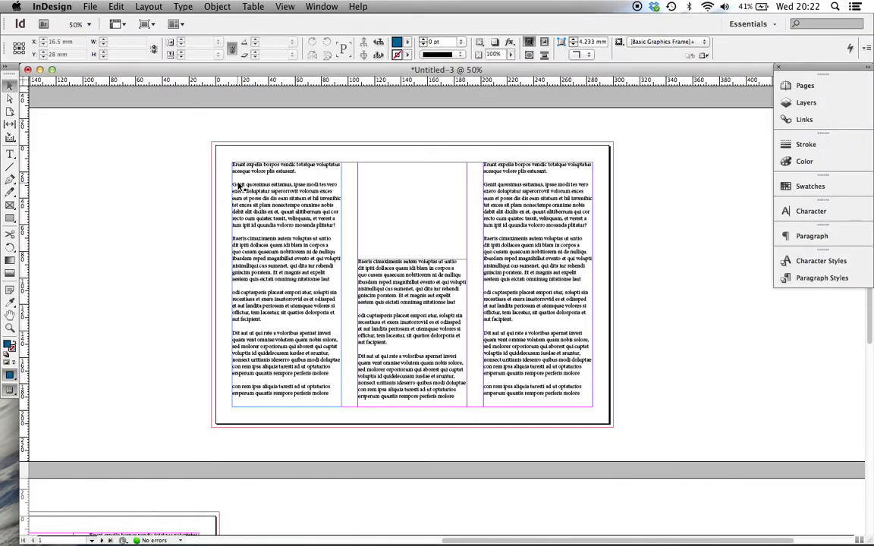
scroll(238, 186, "down", 5)
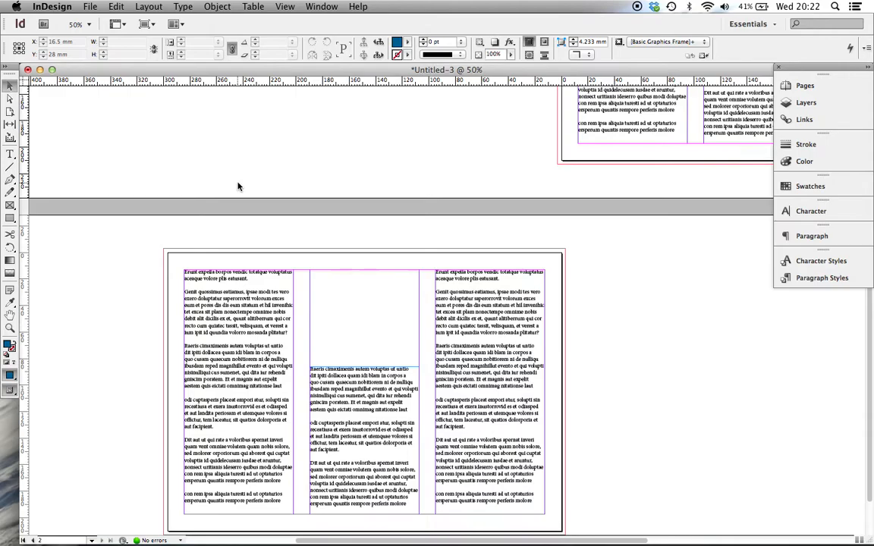
scroll(238, 186, "down", 5)
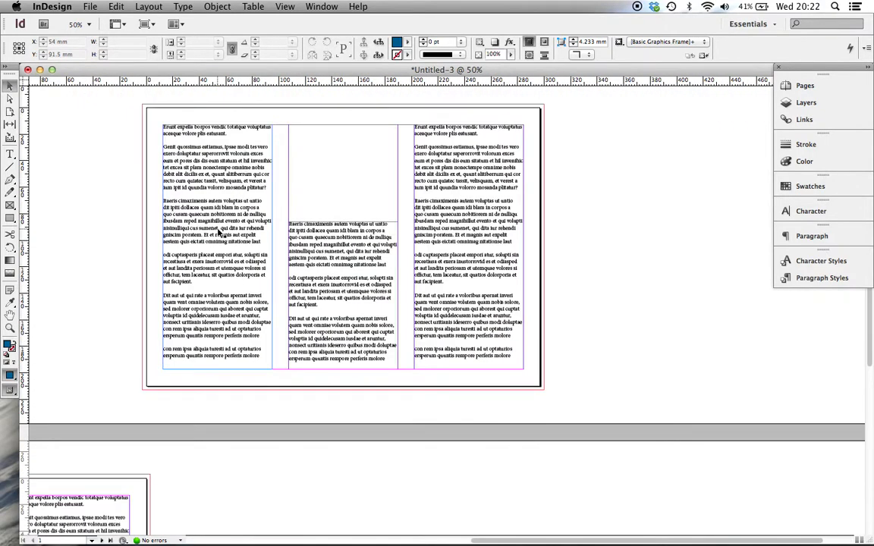
scroll(235, 230, "left", 5)
scroll(235, 230, "down", 5)
scroll(235, 230, "left", 5)
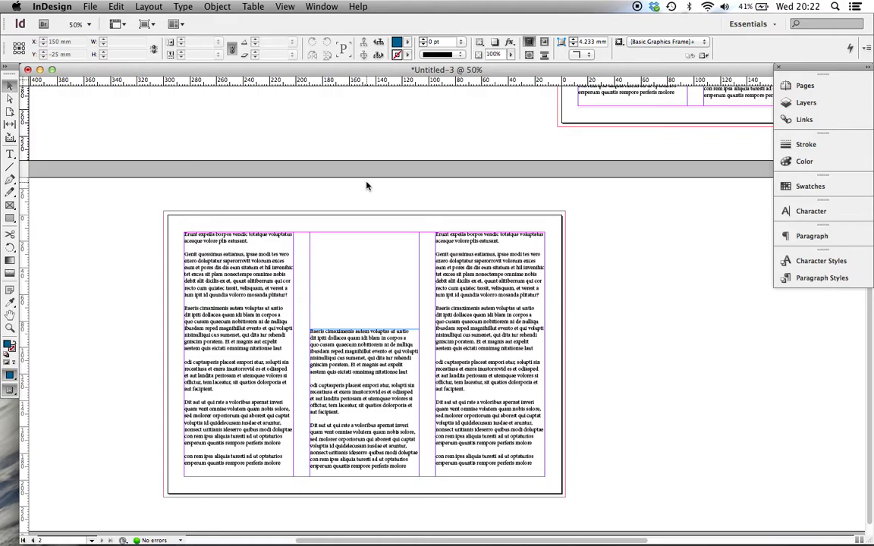
scroll(366, 186, "right", 5)
scroll(367, 186, "up", 4)
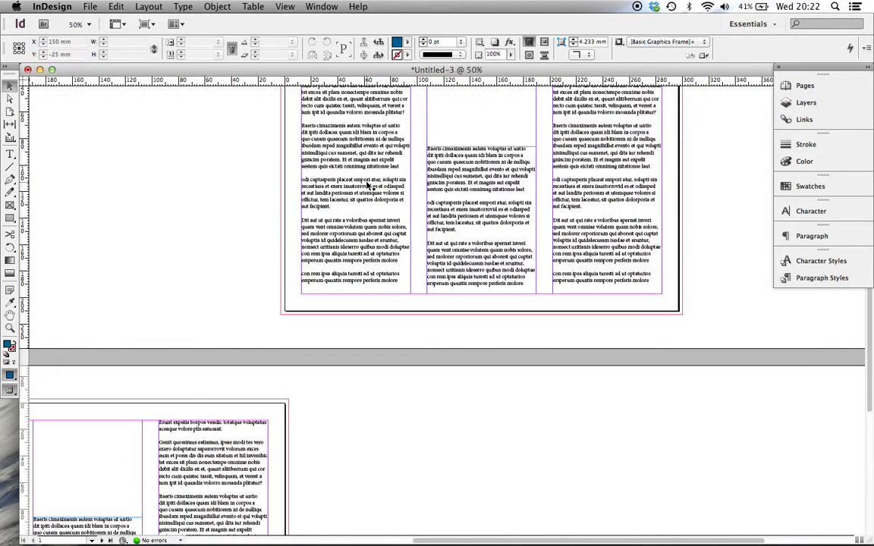
scroll(366, 186, "up", 2)
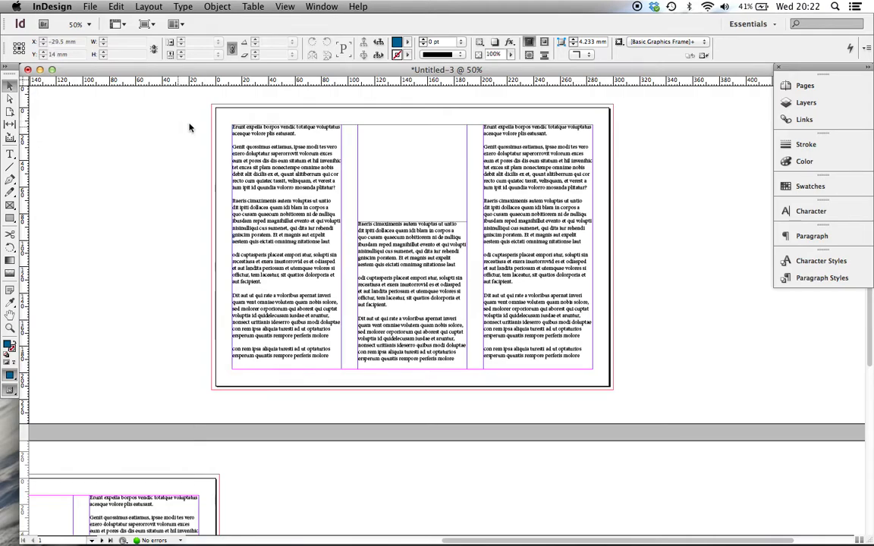
- Place the image earth.jpg at its original size and move it onto the pasteboard beside the first page
left_click(88, 7)
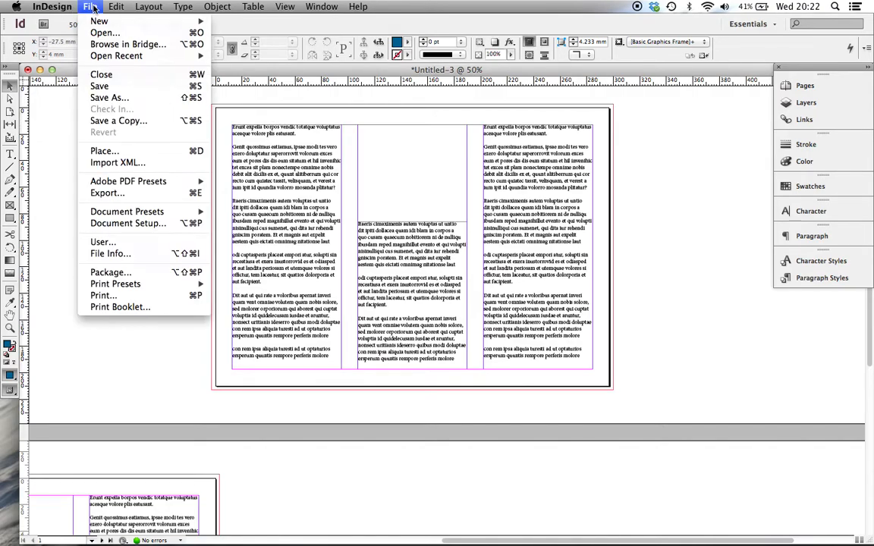
left_click(103, 152)
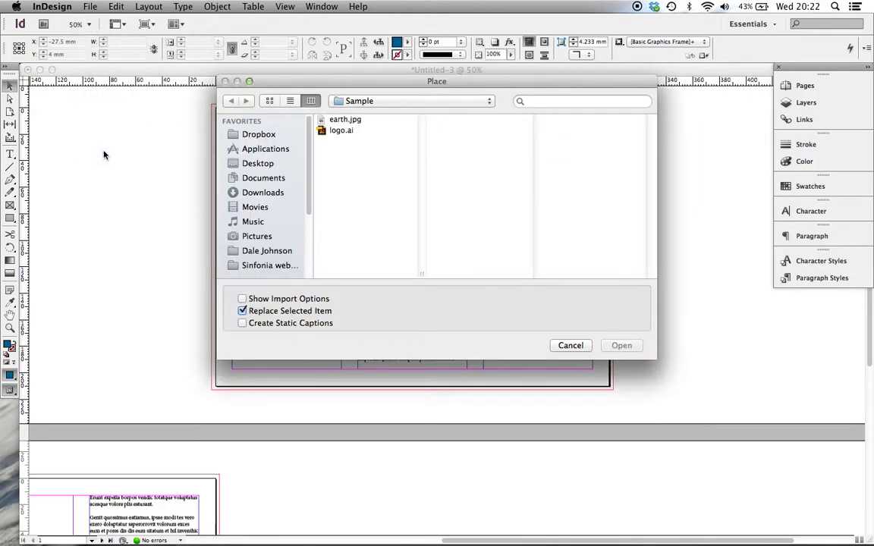
left_click(351, 119)
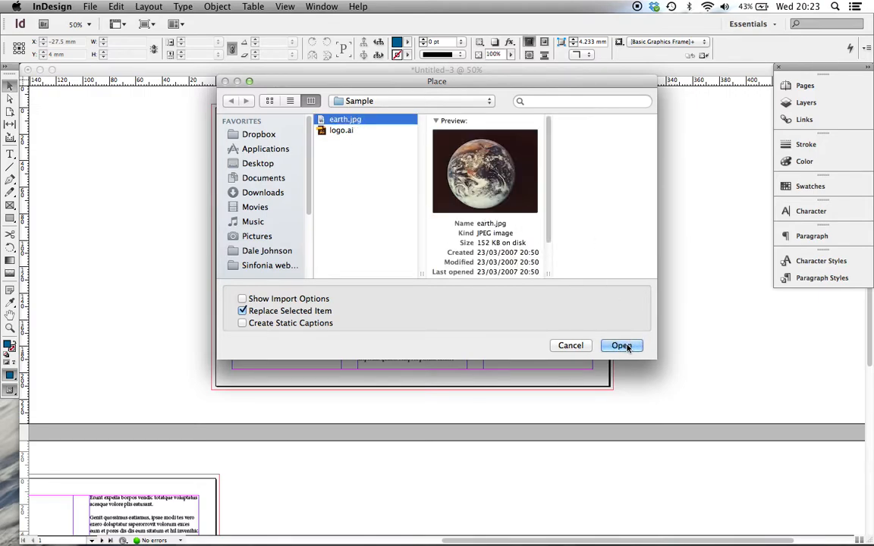
left_click(621, 346)
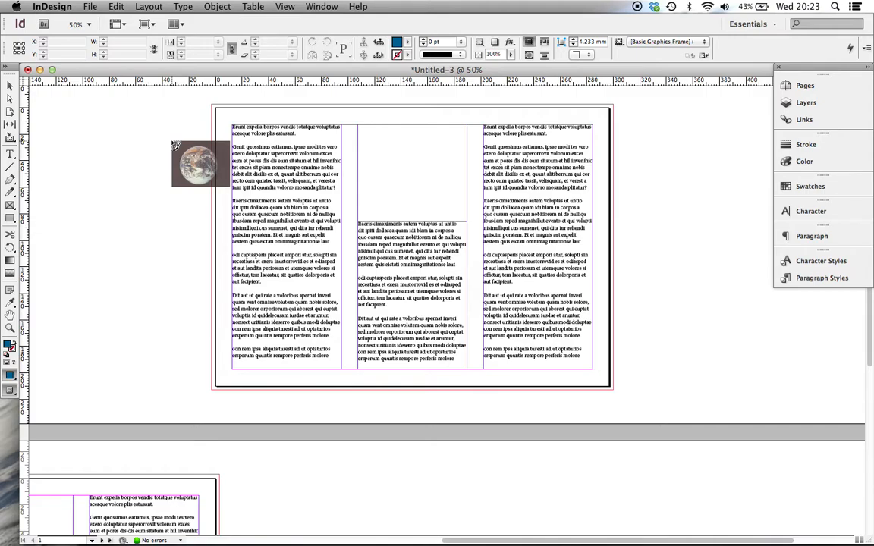
left_click(212, 137)
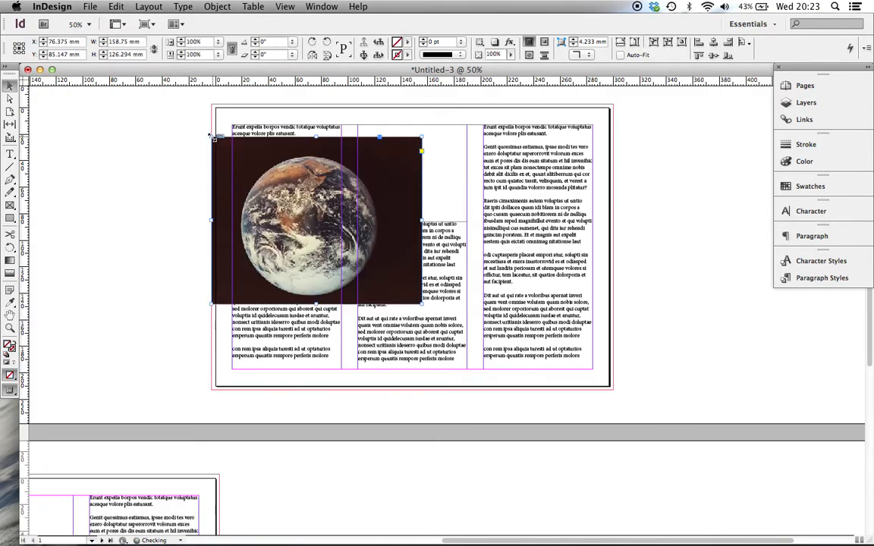
left_click_drag(281, 164, 423, 183)
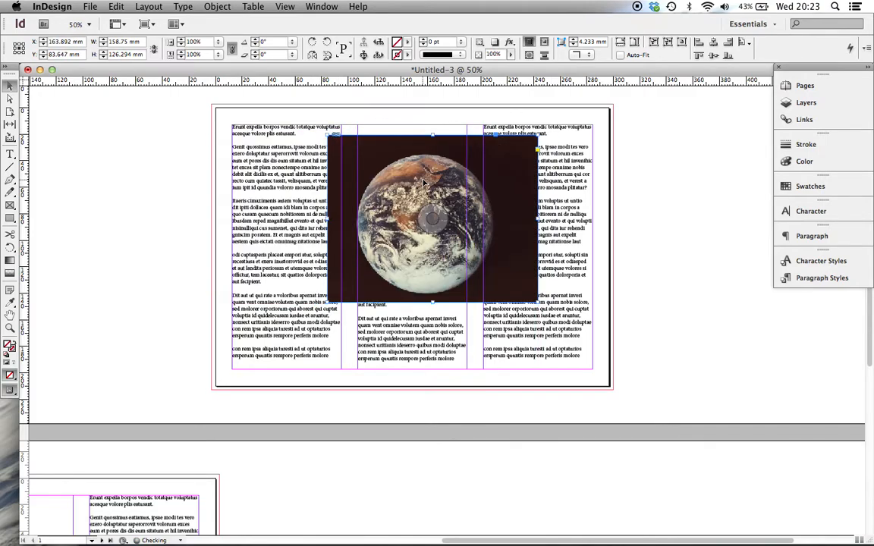
scroll(423, 182, "right", 5)
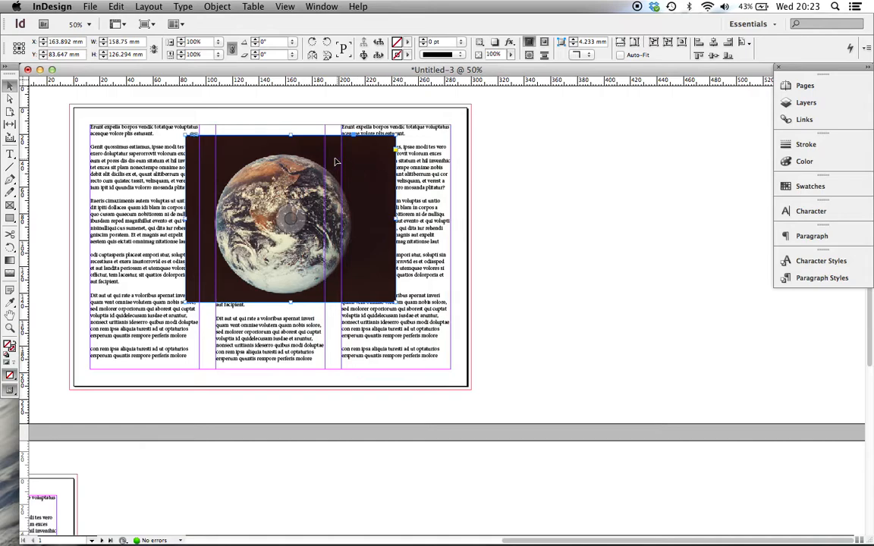
left_click_drag(300, 150, 620, 154)
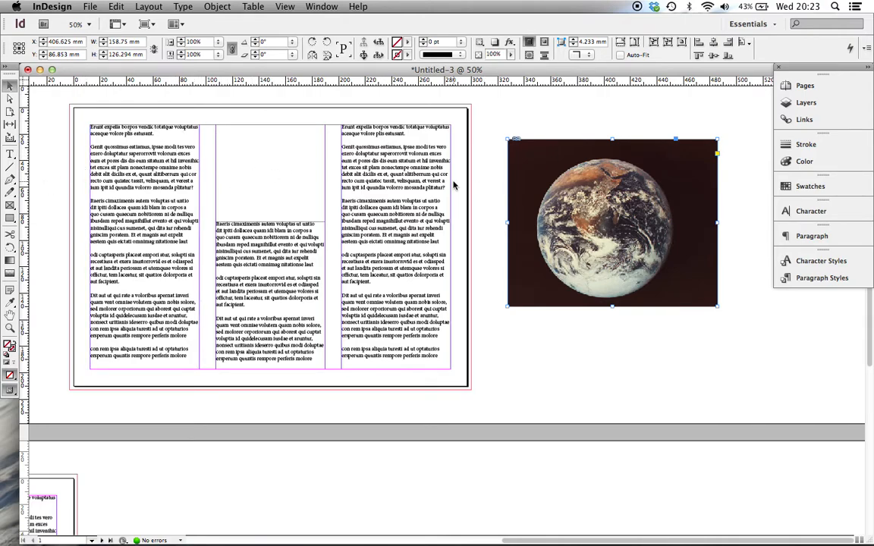
left_click_drag(544, 172, 539, 171)
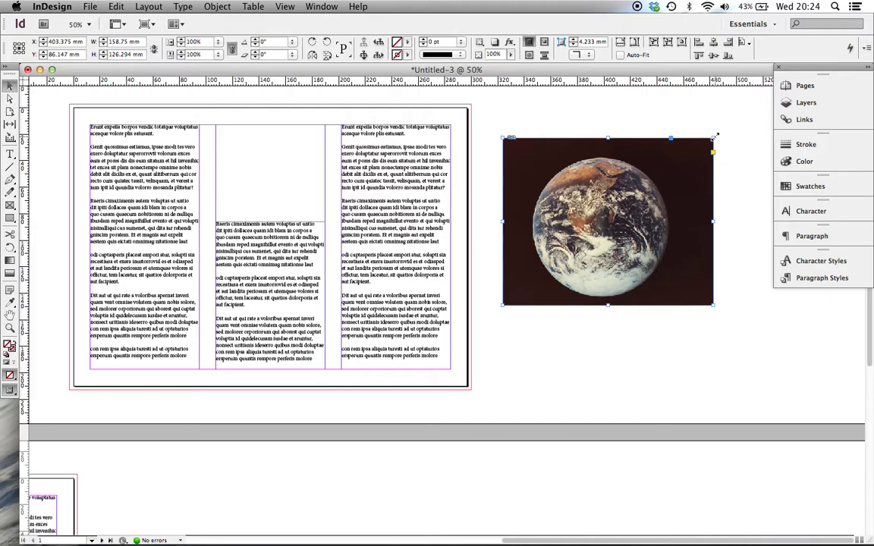
- Try cropping and enlarging the earth image's frame, and fit the frame back to its content
left_click_drag(715, 137, 649, 189)
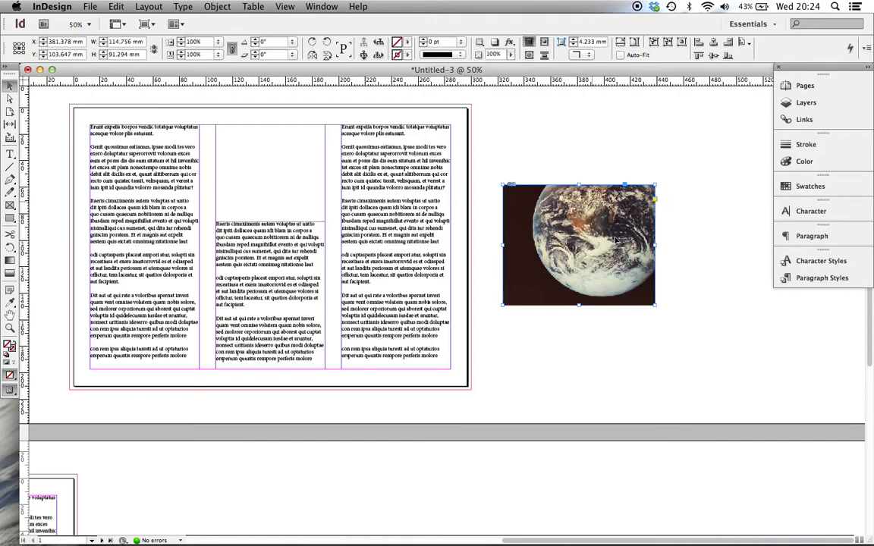
left_click_drag(655, 184, 736, 119)
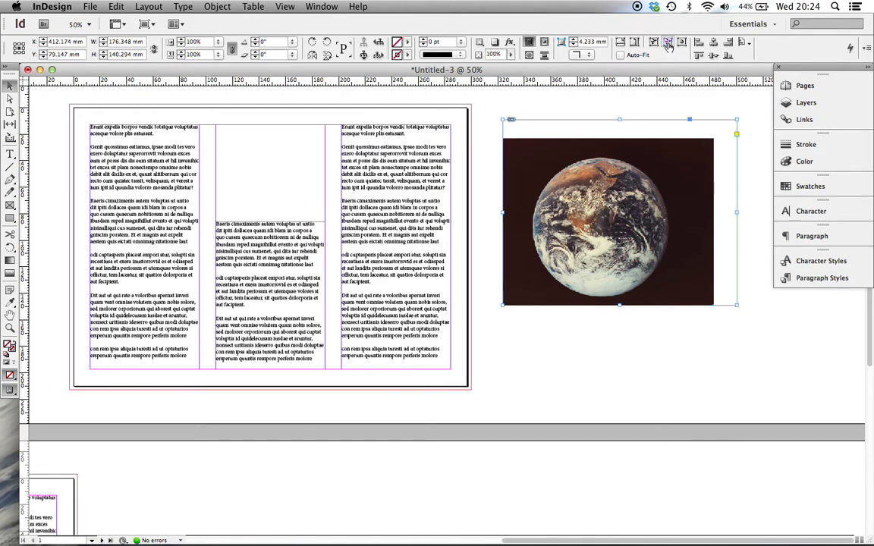
left_click(668, 43)
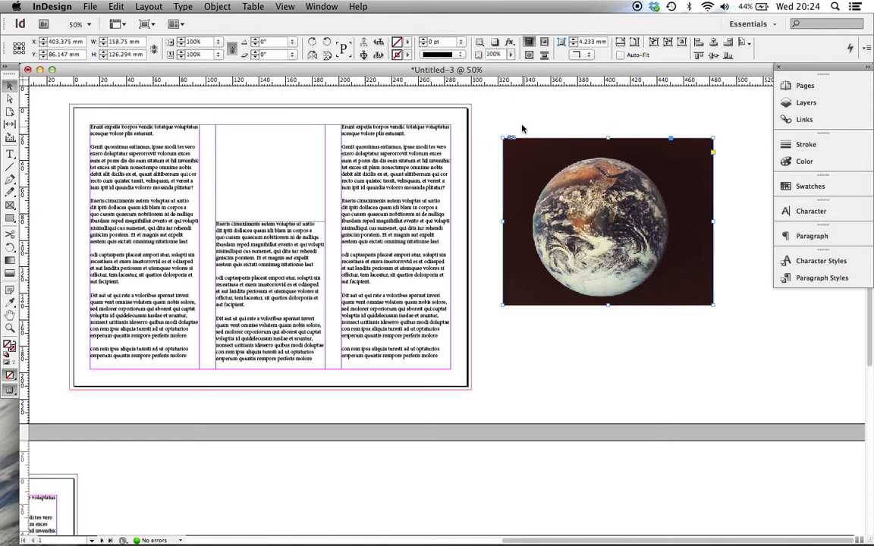
- Try fitting the extended third-column text frame to its content, and return its bottom edge to the page margin
left_click(498, 140)
left_click(391, 218)
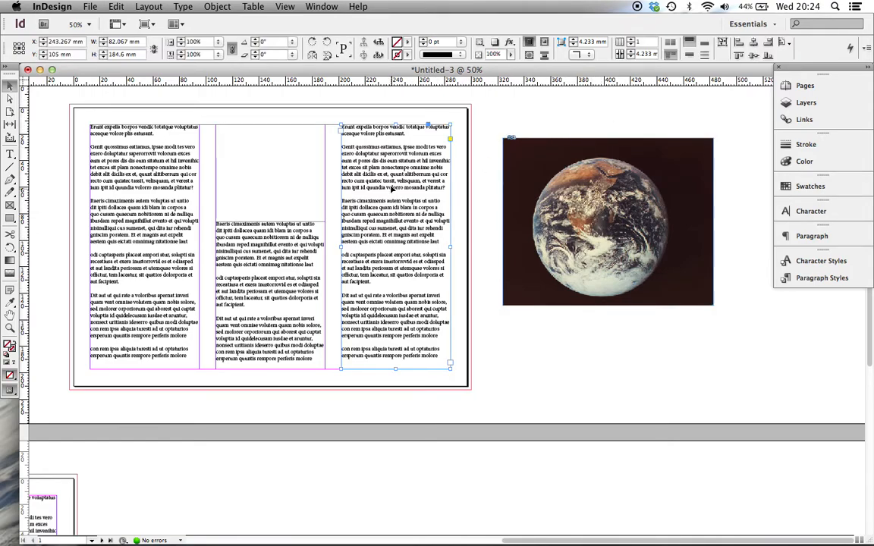
left_click_drag(395, 369, 395, 400)
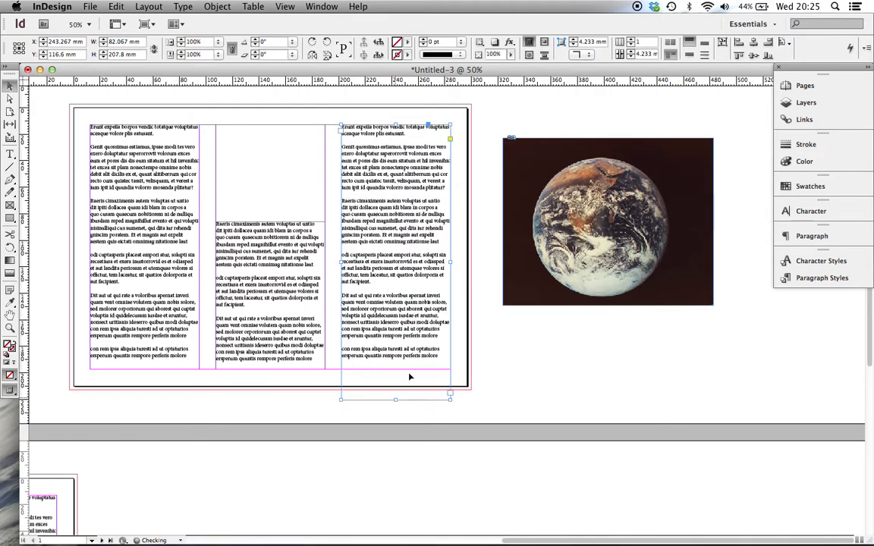
left_click(723, 46)
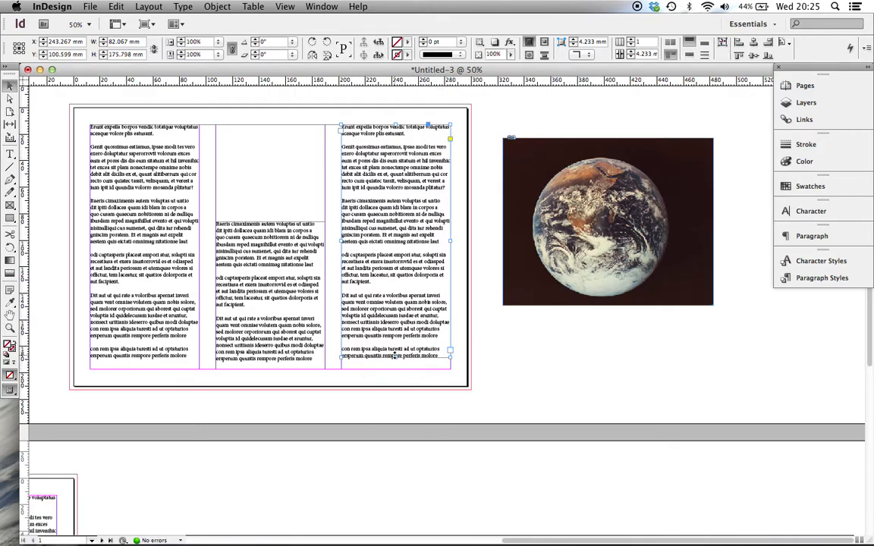
mouse_move(395, 357)
left_mouse_down()
mouse_move(395, 315)
mouse_move(395, 369)
left_mouse_up()
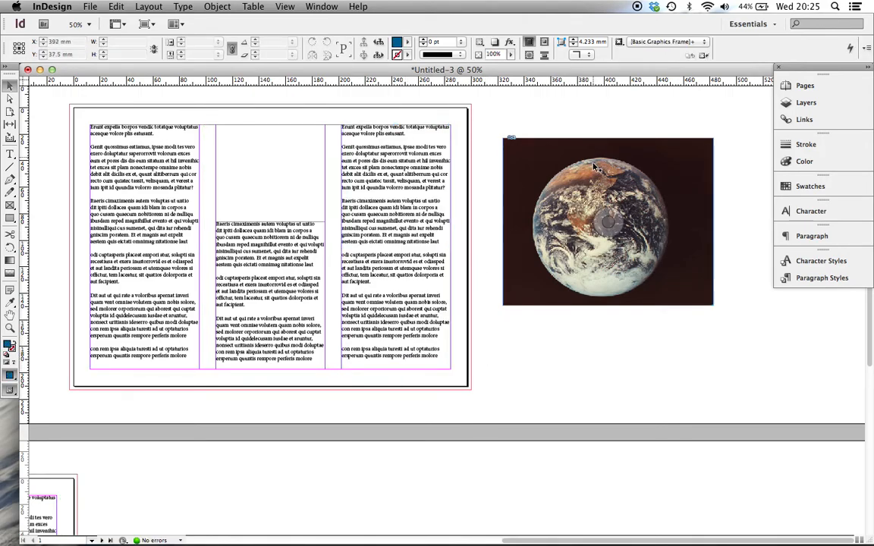
- Scale the earth image to 75%, reduce it further to about 108 mm wide, and align it with the middle column's top-left corner
left_click_drag(596, 180, 317, 169)
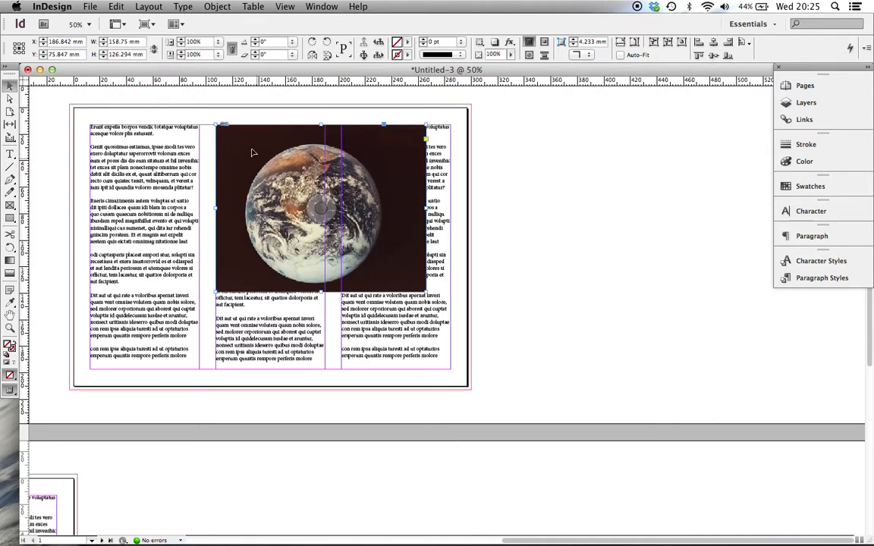
left_click(218, 44)
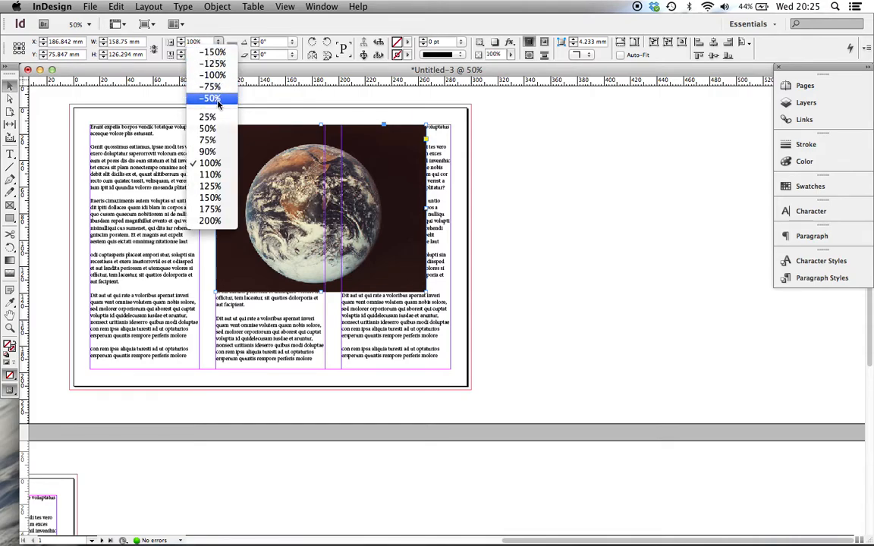
left_click(207, 141)
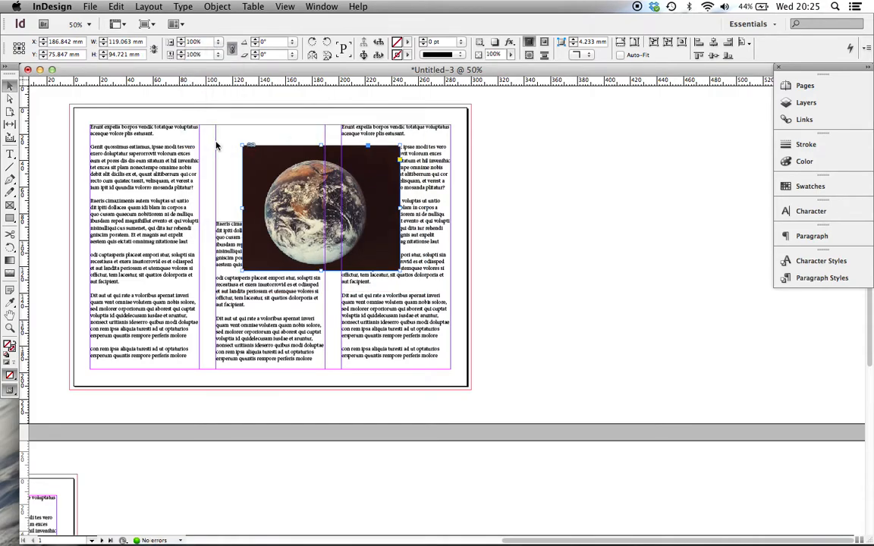
left_click(182, 46)
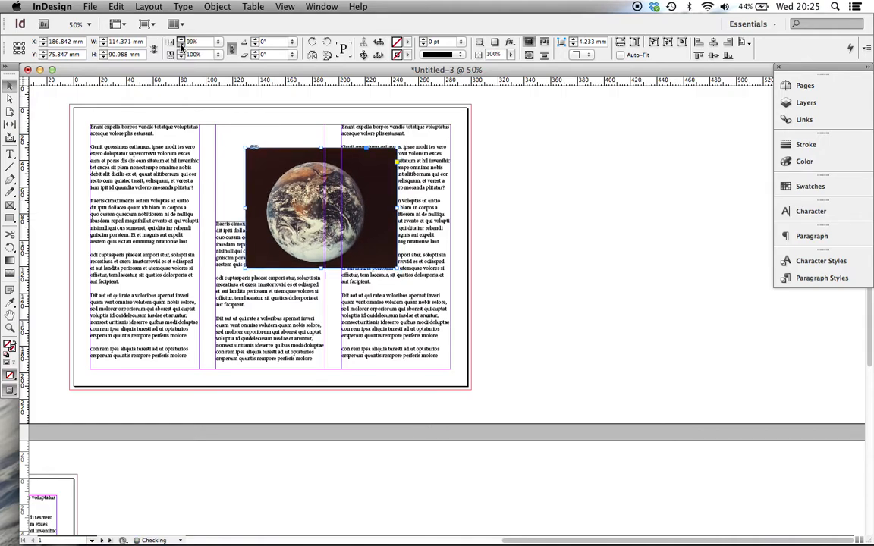
left_click_drag(356, 192, 322, 167)
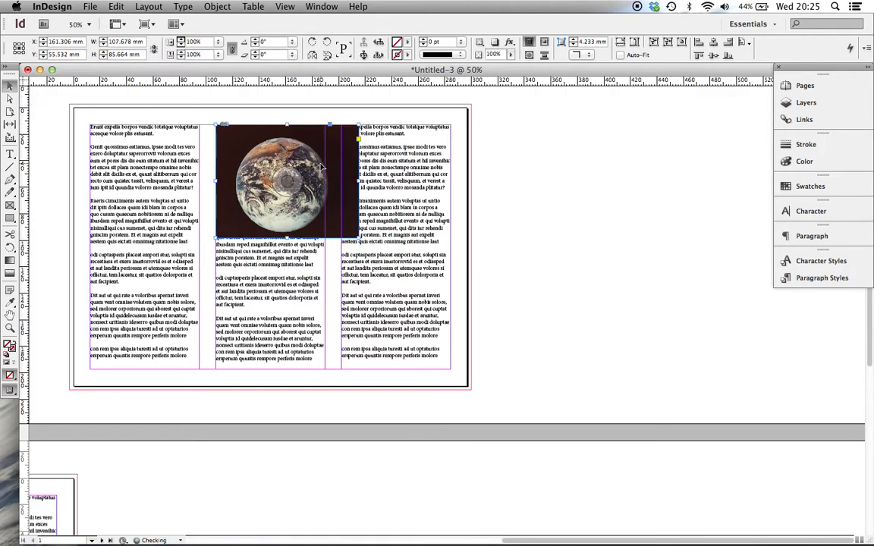
left_click(497, 190)
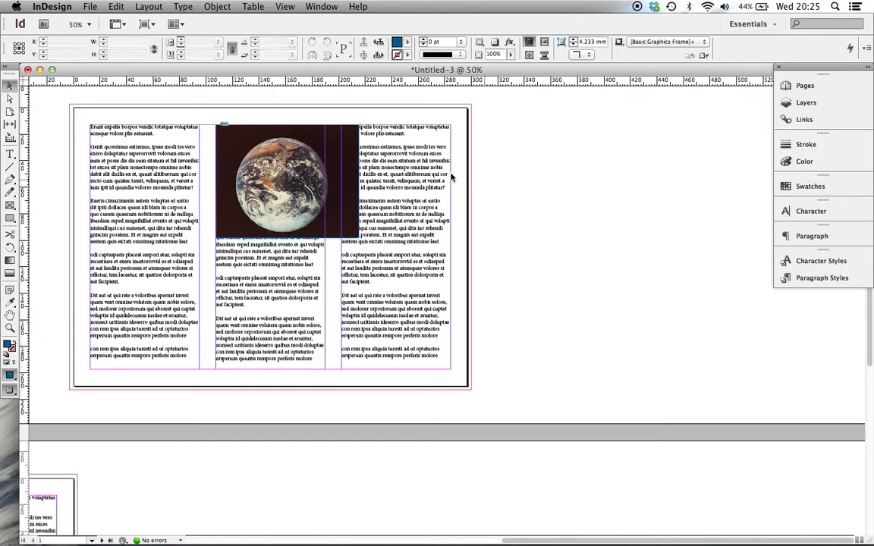
- Enlarge only the earth picture inside its frame to about 133 × 106 mm using the Direct Selection tool
left_click(10, 98)
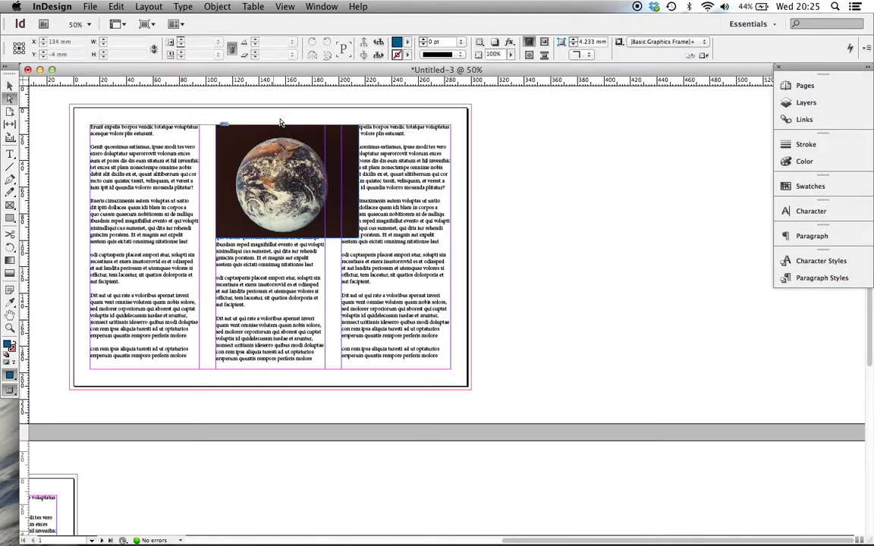
left_click(282, 175)
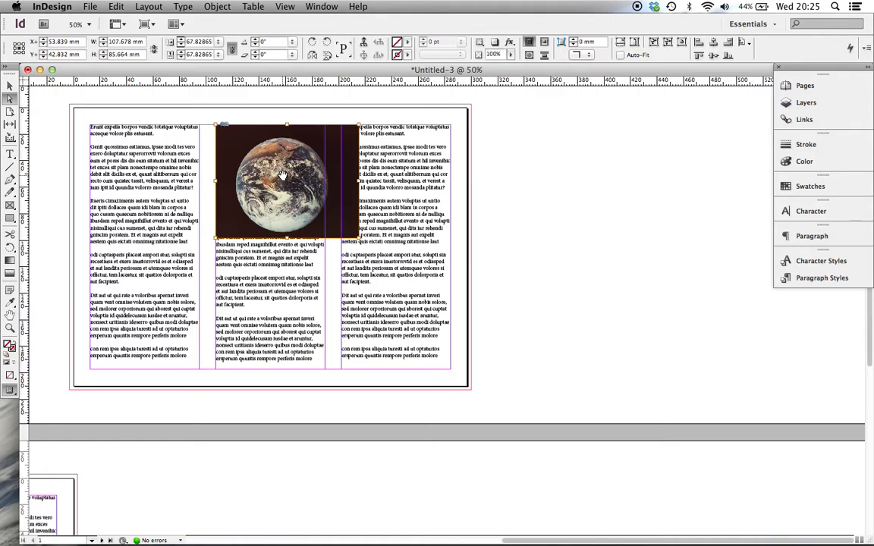
left_click_drag(356, 237, 367, 267)
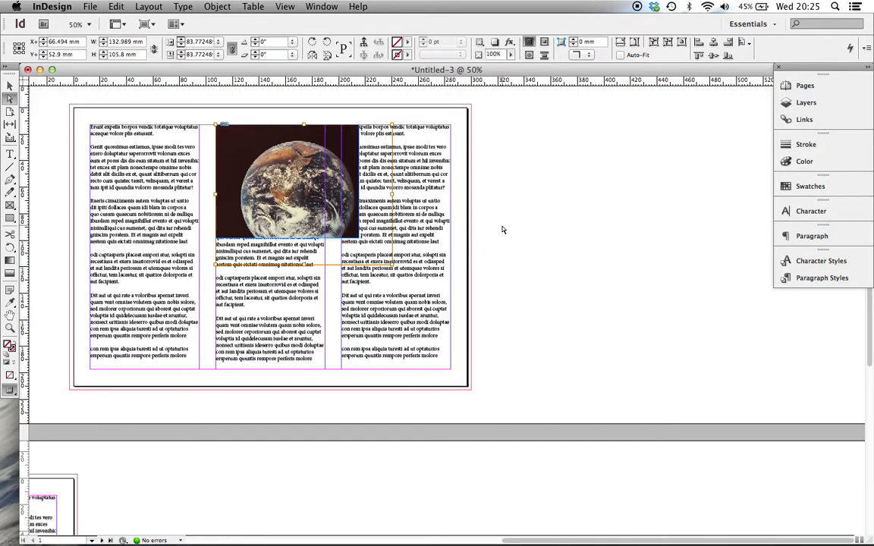
- Crop the earth image's frame to the middle column's width, about 82 × 65 mm
left_click(10, 88)
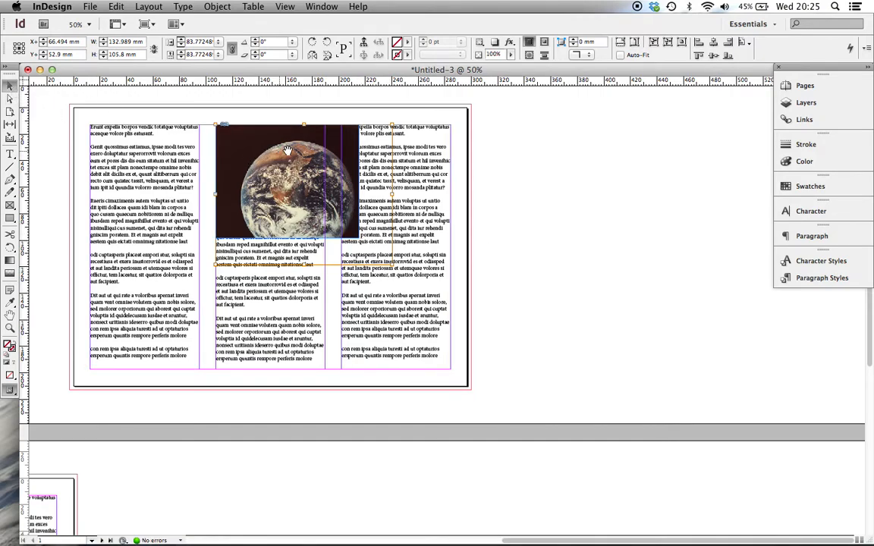
left_click(486, 180)
left_click(334, 193)
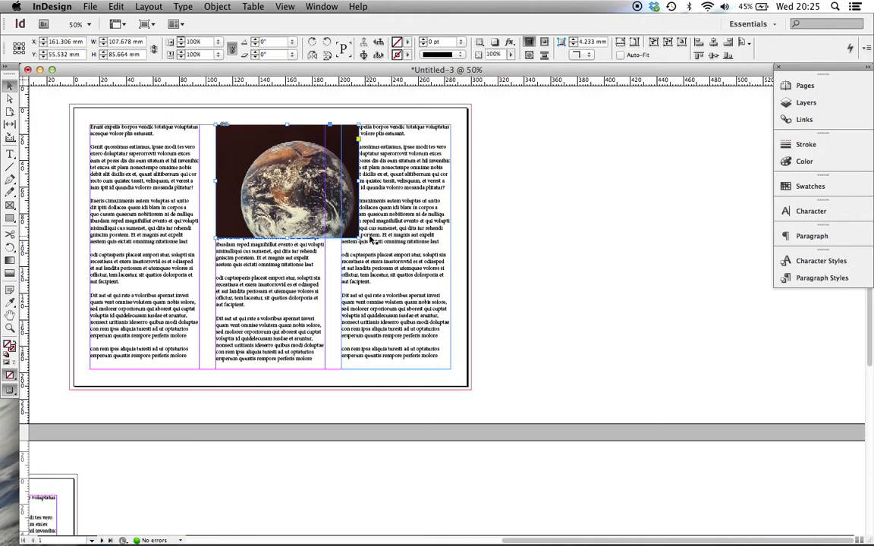
left_click_drag(359, 241, 325, 201)
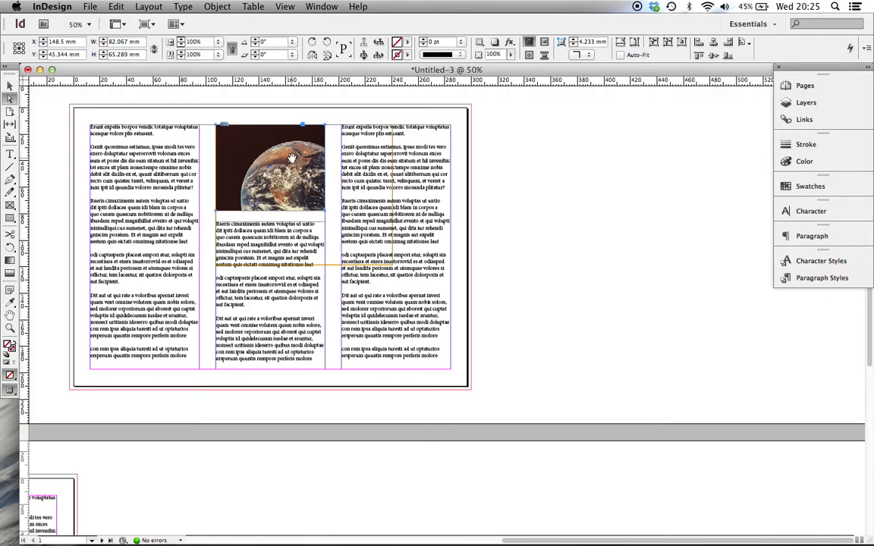
- Reposition the earth picture within its cropped frame and scale it down to about 95 × 75 mm so the whole globe fits
left_click_drag(292, 157, 267, 143)
left_click_drag(360, 101, 332, 121)
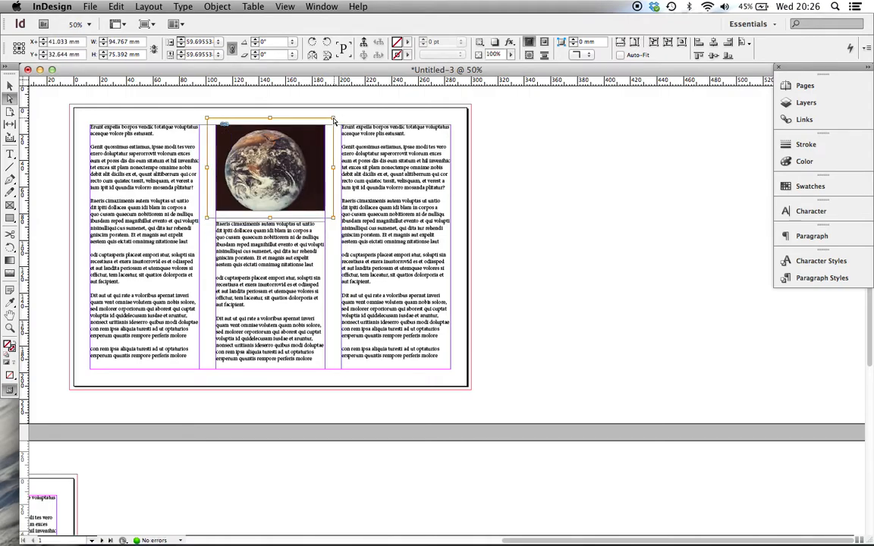
- Scale the earth picture down to its frame's size, about 82 × 65 mm, and deselect it
left_click_drag(333, 119, 325, 125)
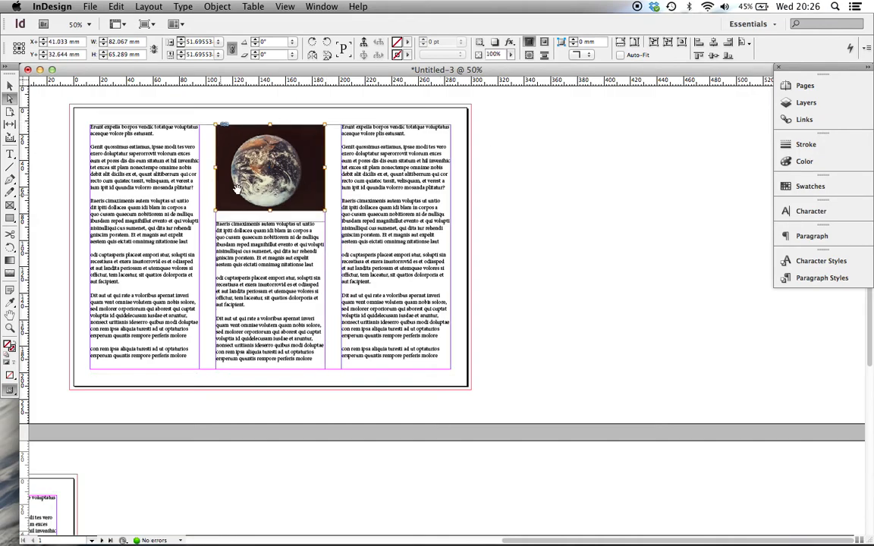
left_click(565, 192)
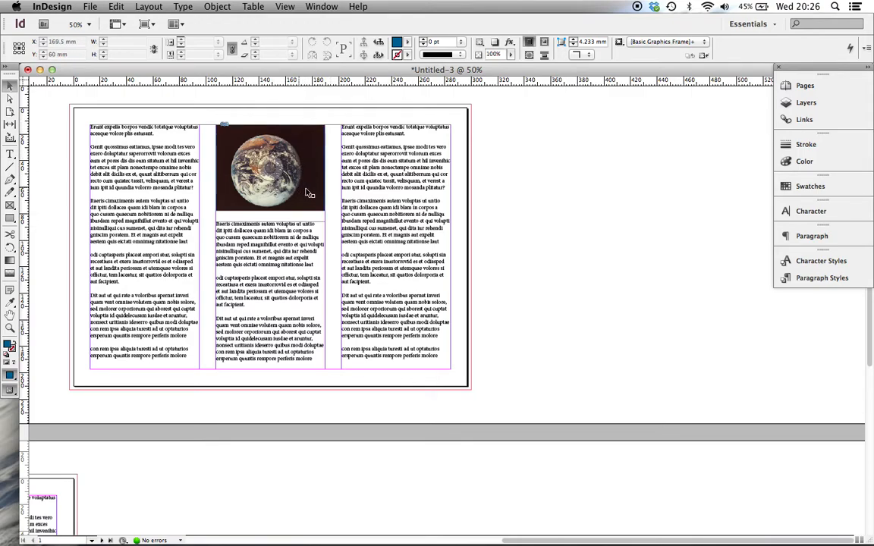
- Move the earth image over the third column's text and show the Text Wrap settings beside the page
left_click_drag(300, 161, 416, 209)
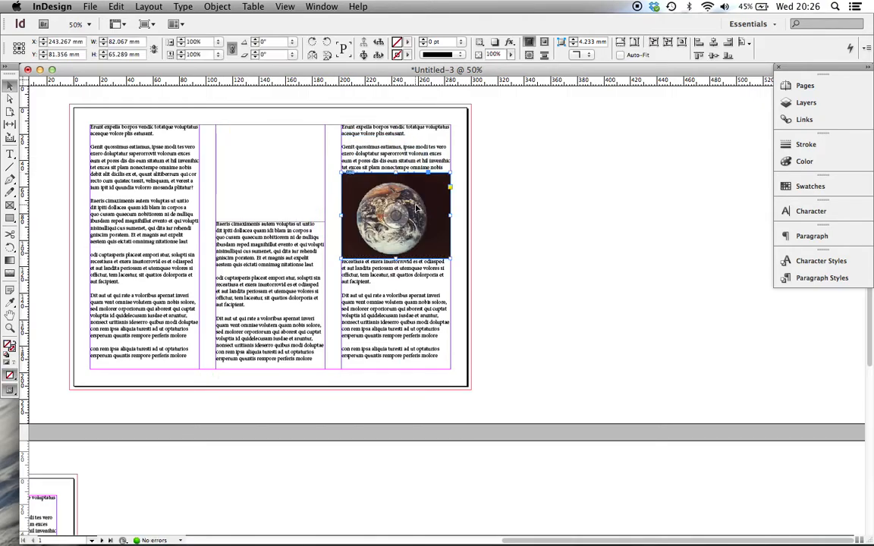
left_click(319, 6)
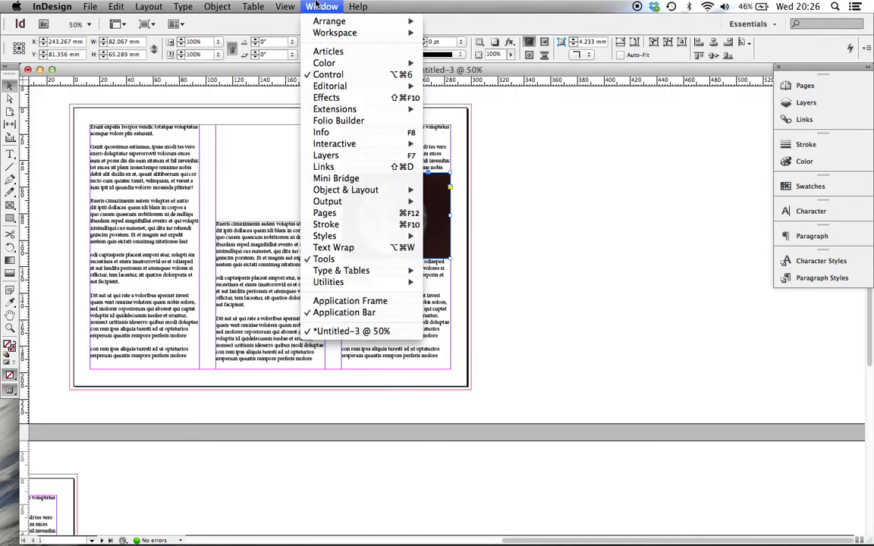
left_click(377, 248)
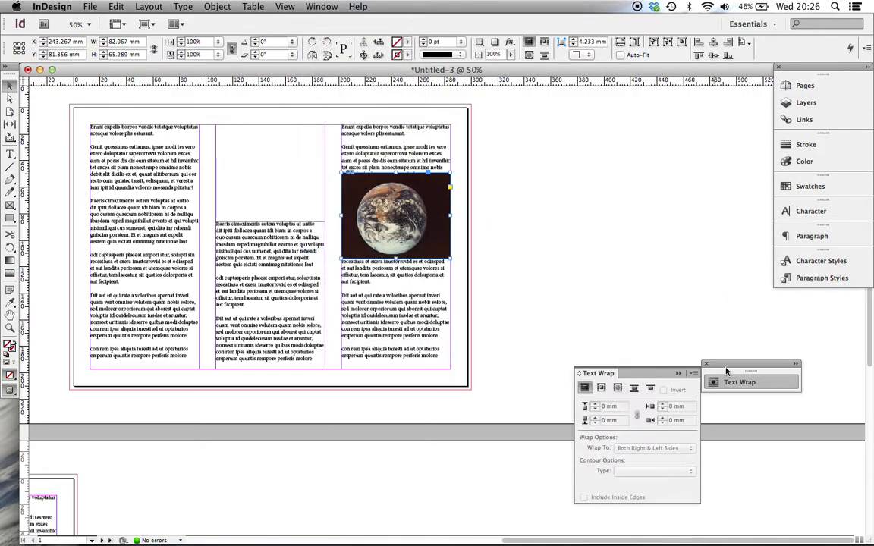
left_click_drag(725, 370, 584, 137)
left_click(697, 181)
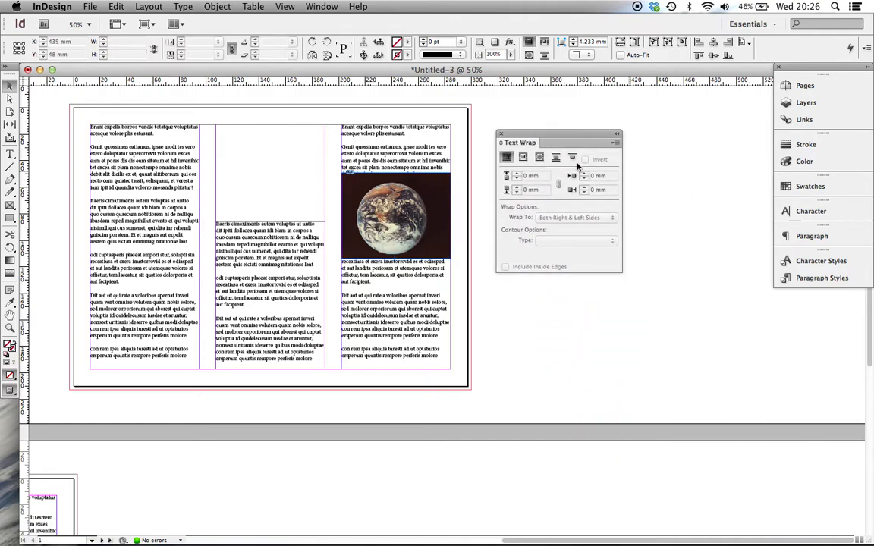
- Wrap text around the earth image's bounding box and move the image across the gutter between the middle and third columns
left_click(408, 191)
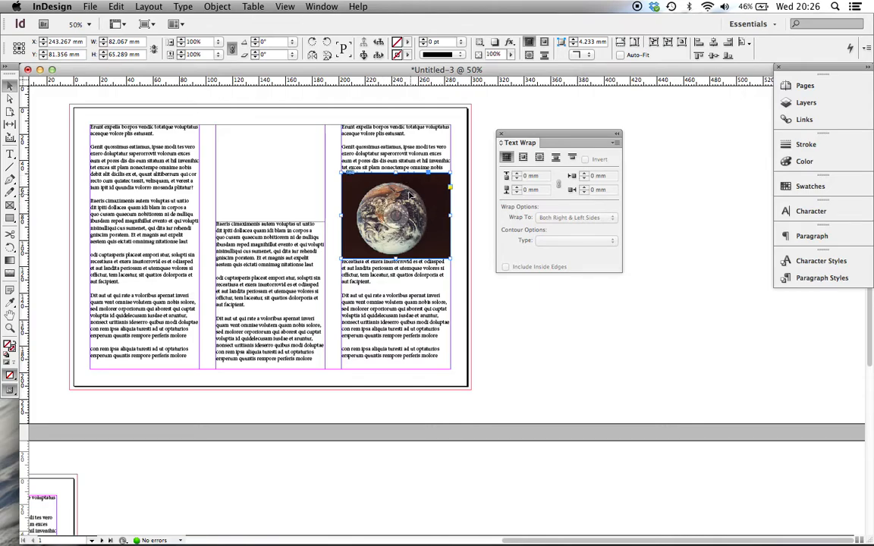
left_click(523, 158)
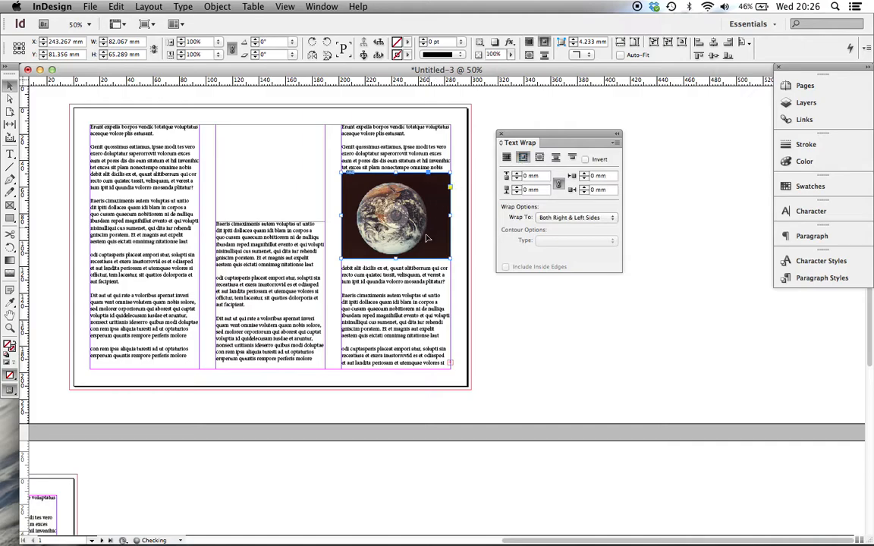
left_click_drag(414, 194, 373, 207)
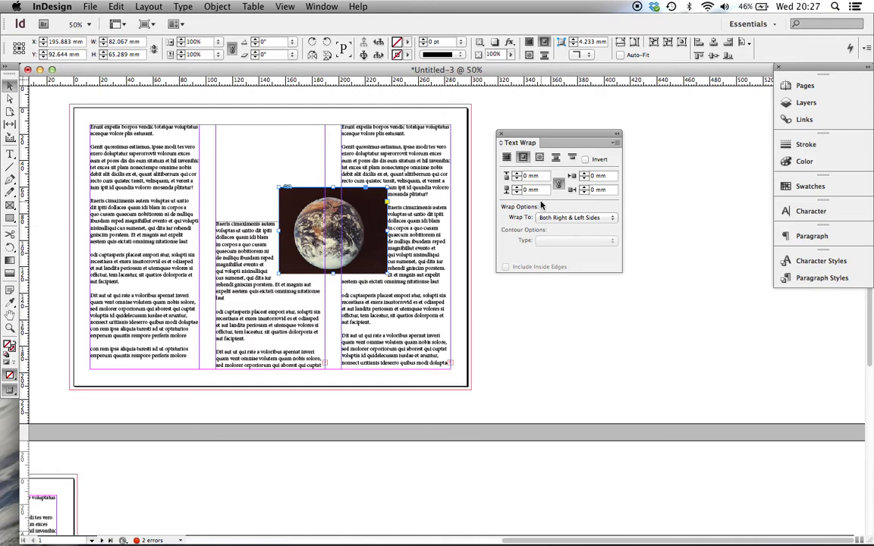
- Increase the earth image's linked text wrap offsets to 7 mm on all sides
left_click(518, 175)
left_click(517, 175)
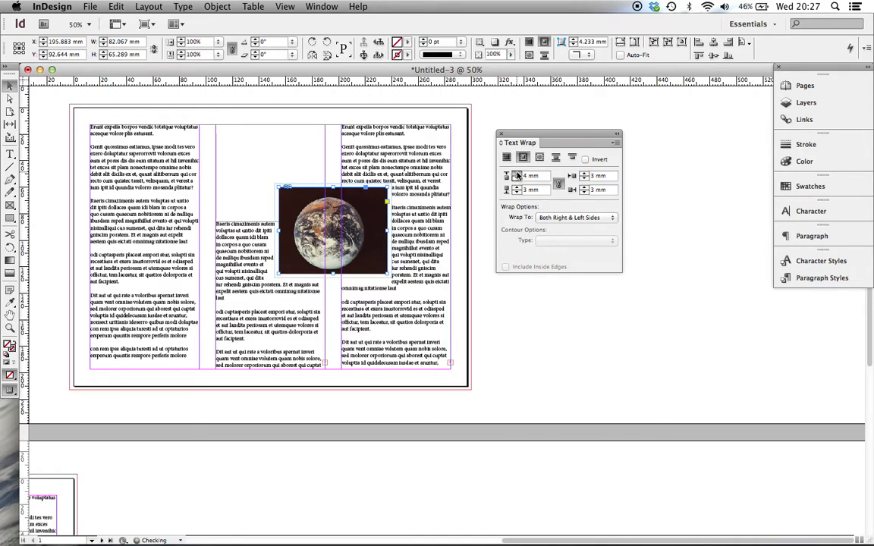
left_click(517, 175)
left_click(517, 175)
left_click(517, 175)
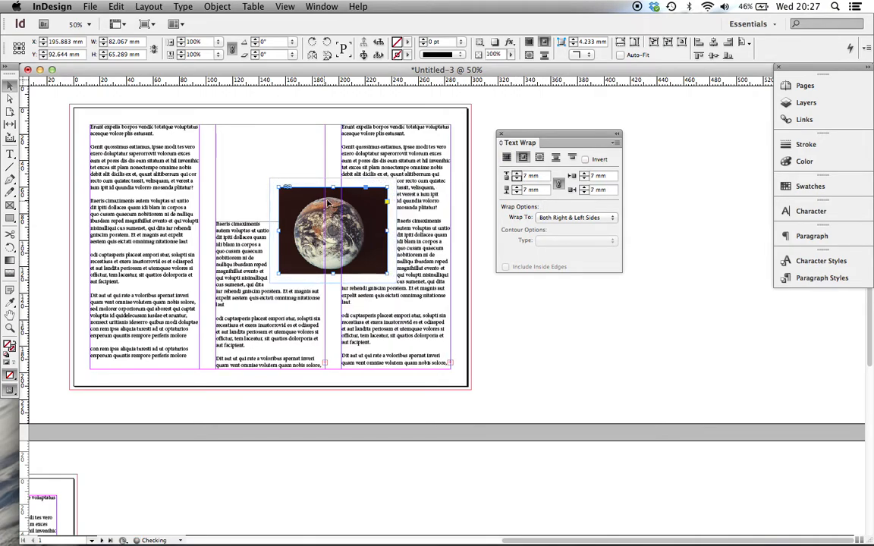
- Reduce the earth image's linked text wrap offsets to 0 mm on all sides
left_click(518, 179)
left_click(517, 179)
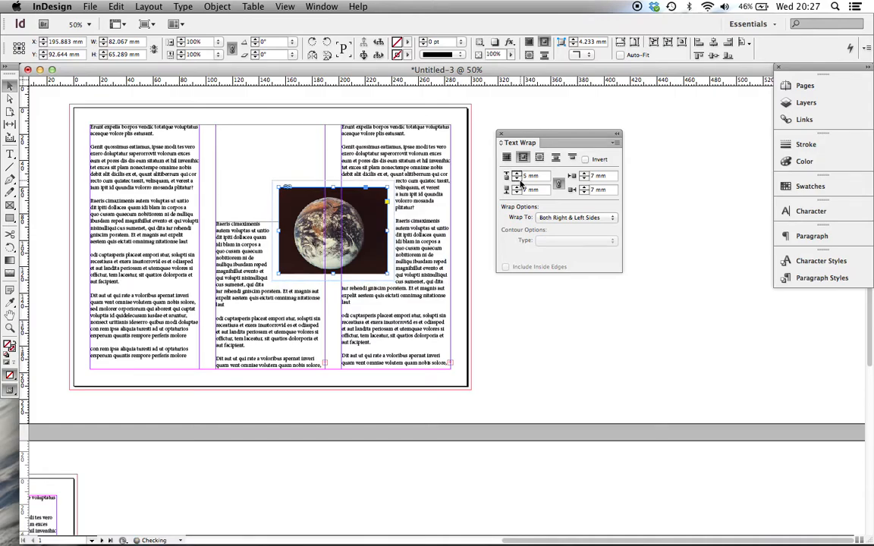
left_click(518, 179)
left_click(518, 179)
left_click(518, 179)
left_click(518, 179)
left_click(518, 180)
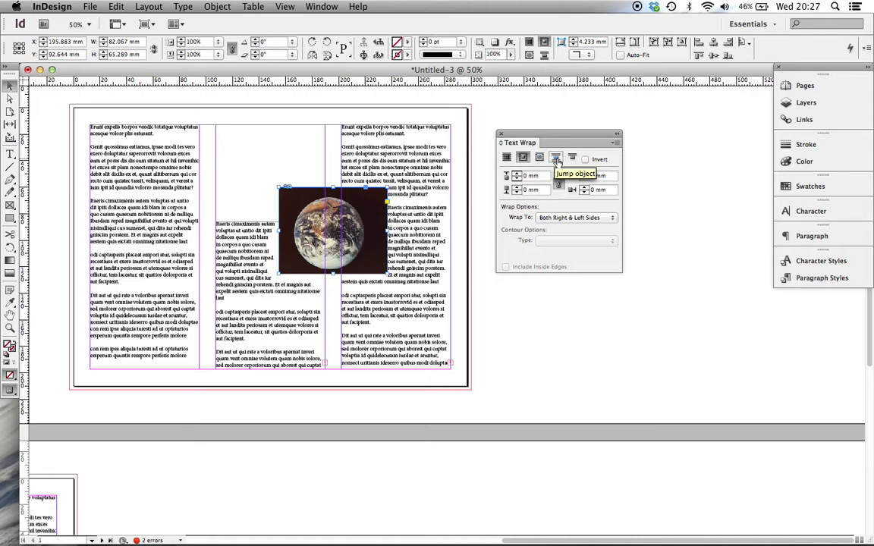
- Try the Jump Object wrap on the earth image and set it back to no text wrap
left_click(556, 157)
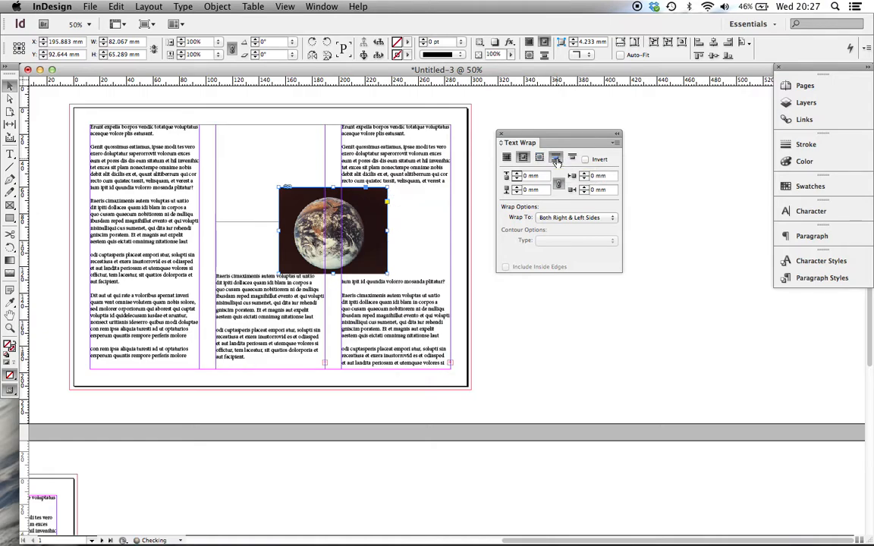
left_click(507, 157)
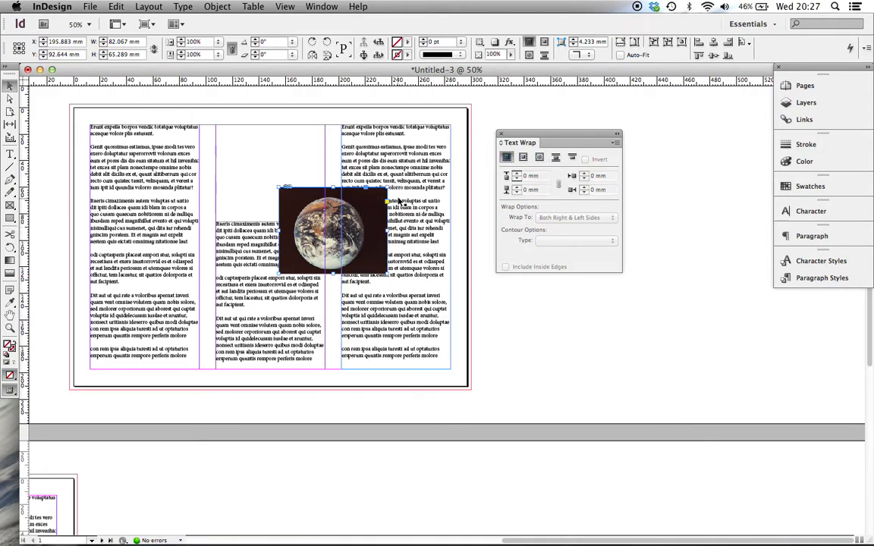
- Move the earth image over the third column and try shortening that column's text frame to about 41 mm, restoring its full height
left_click_drag(367, 218, 437, 217)
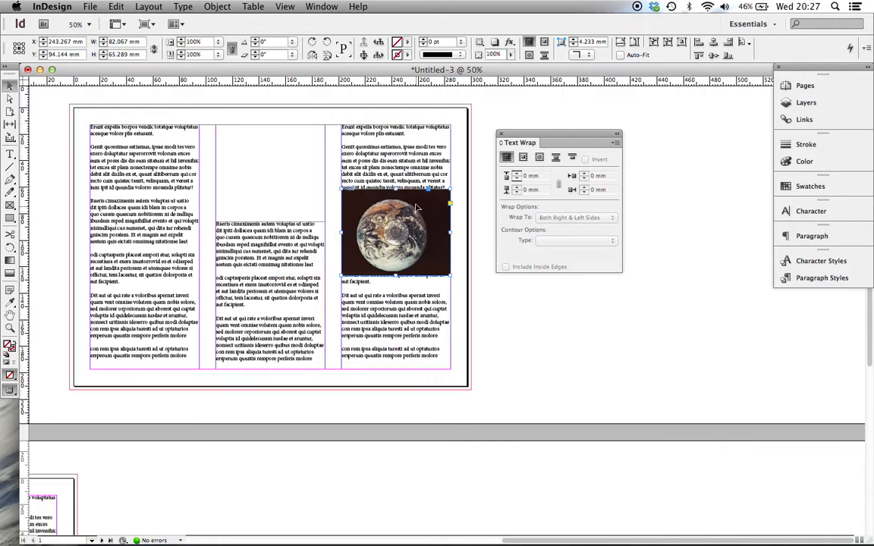
left_click(397, 367)
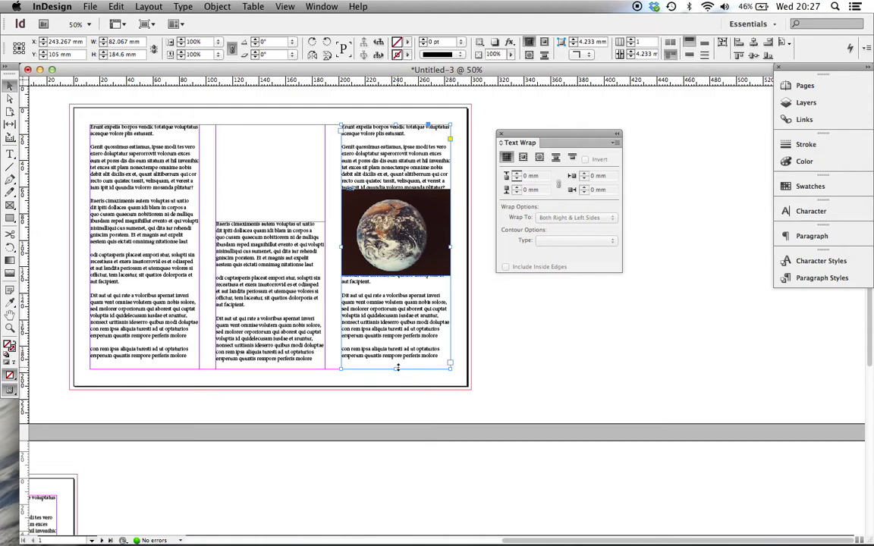
left_click_drag(395, 368, 400, 176)
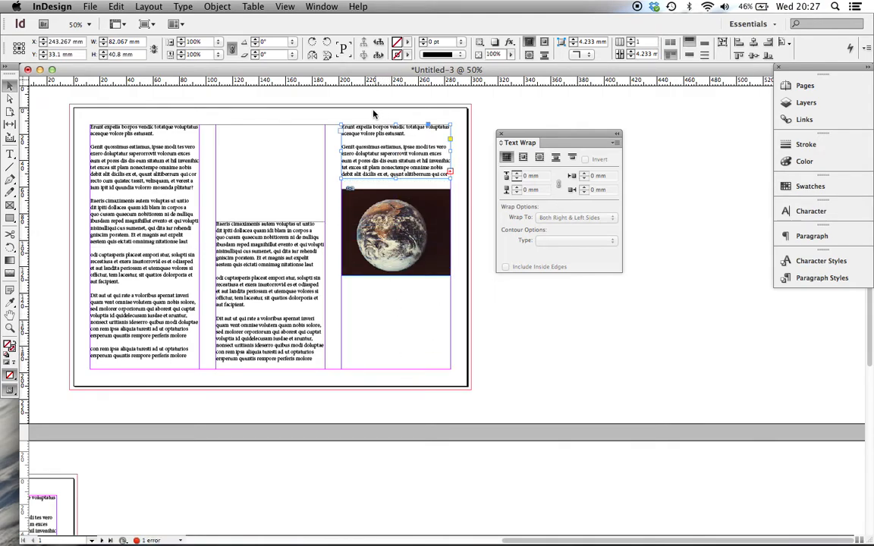
left_click(395, 231)
left_click_drag(395, 233, 403, 370)
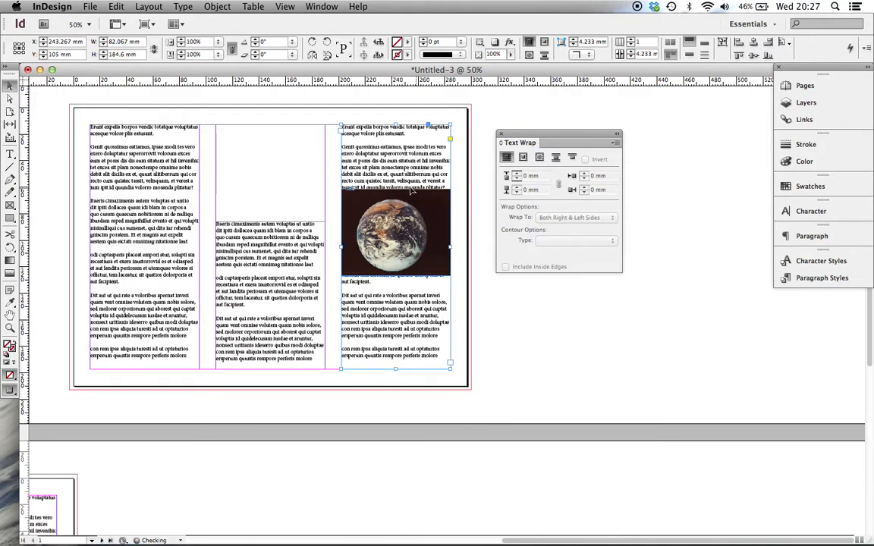
left_click(554, 120)
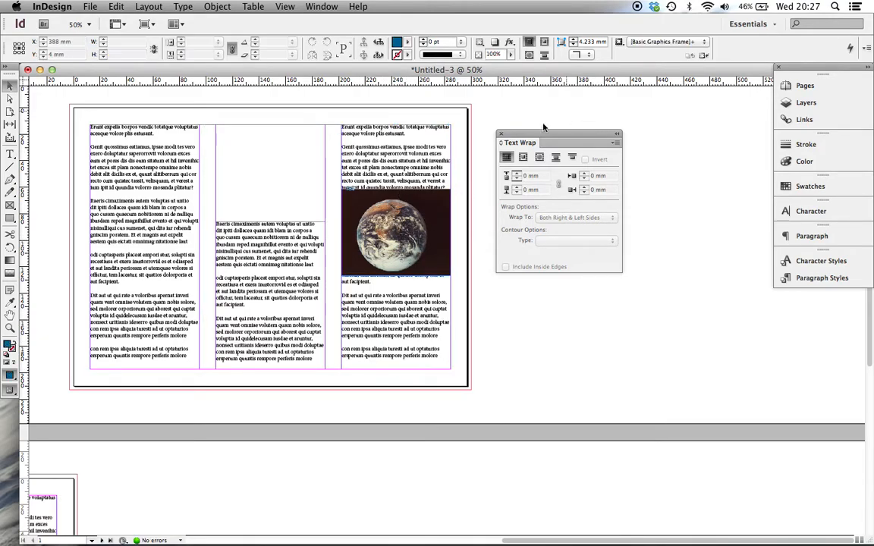
- Dock the Text Wrap panel with the other panels and move the earth image back into the middle column's empty space
left_click_drag(519, 136, 747, 298)
left_click_drag(425, 222, 300, 157)
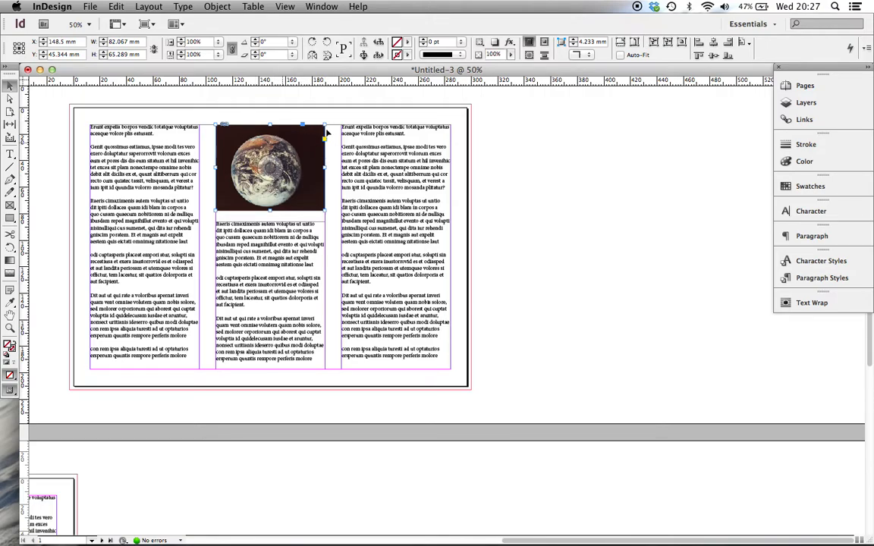
left_click(490, 151)
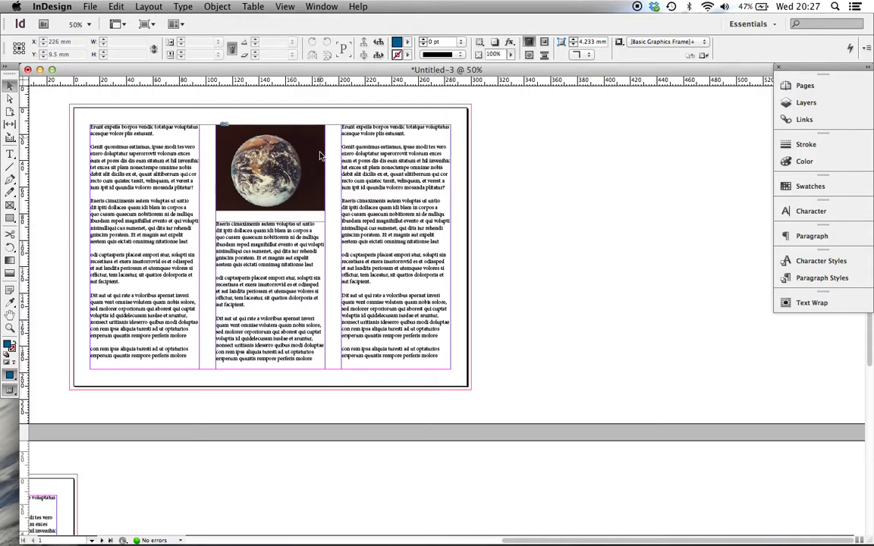
- Place logo.ai at full size in the empty space of the second page's middle column
scroll(345, 241, "left", 5)
scroll(345, 241, "down", 1)
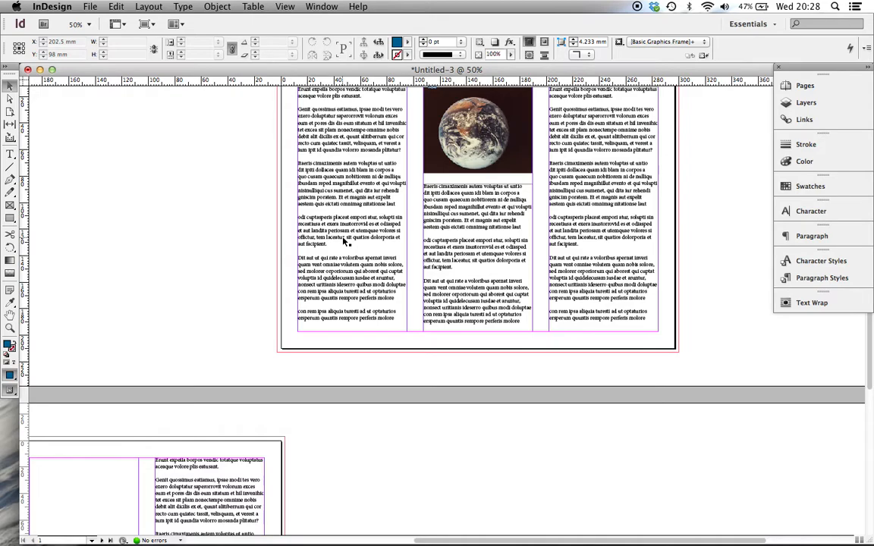
scroll(346, 241, "up", 1)
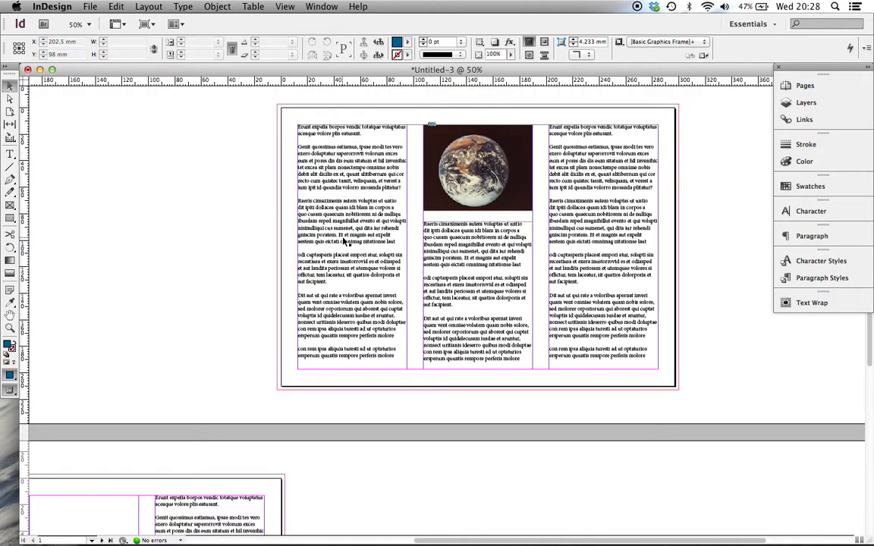
scroll(228, 274, "down", 7)
scroll(229, 274, "left", 5)
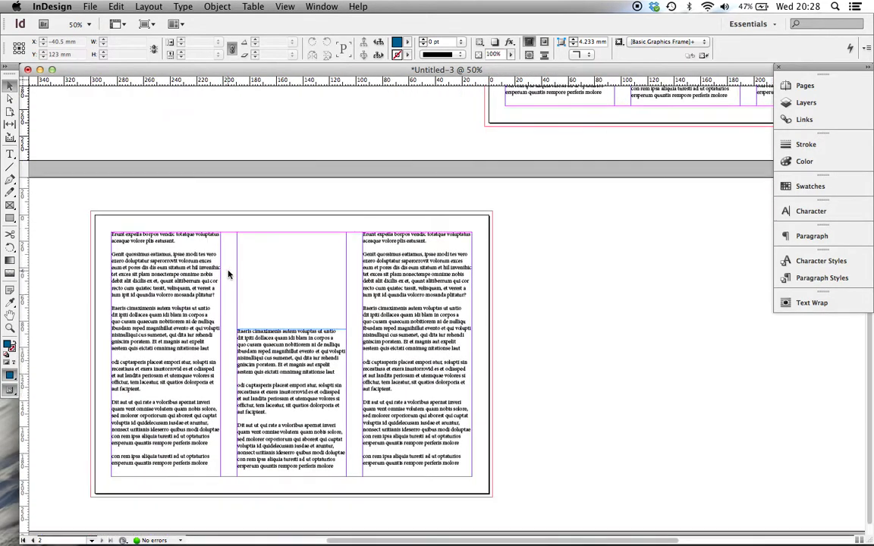
left_click(90, 6)
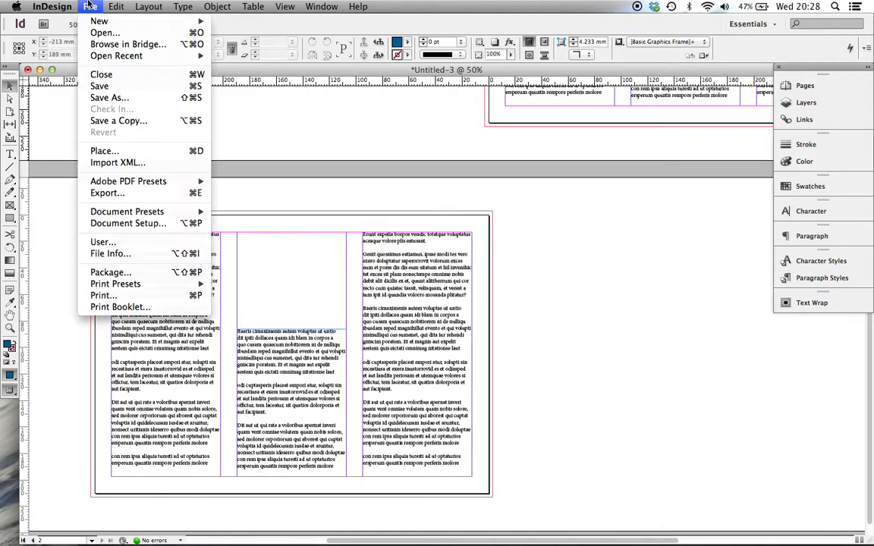
left_click(116, 150)
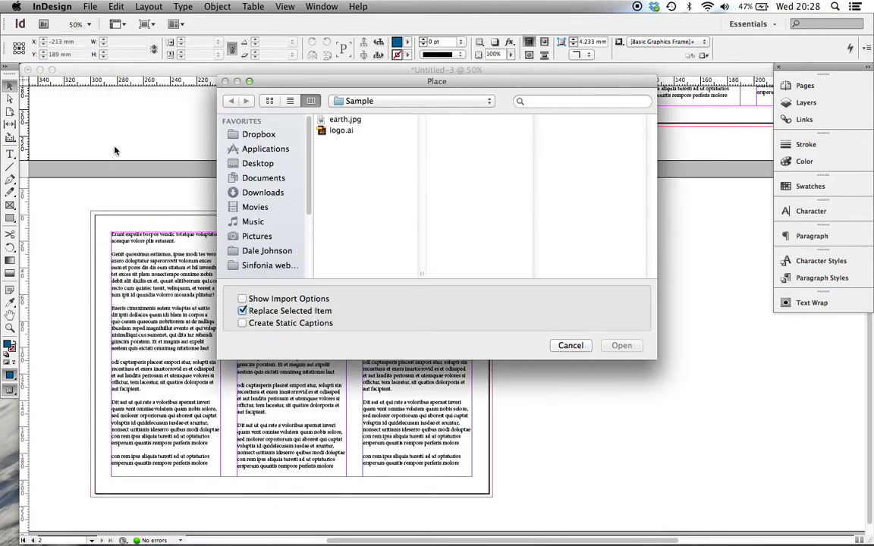
left_click(356, 134)
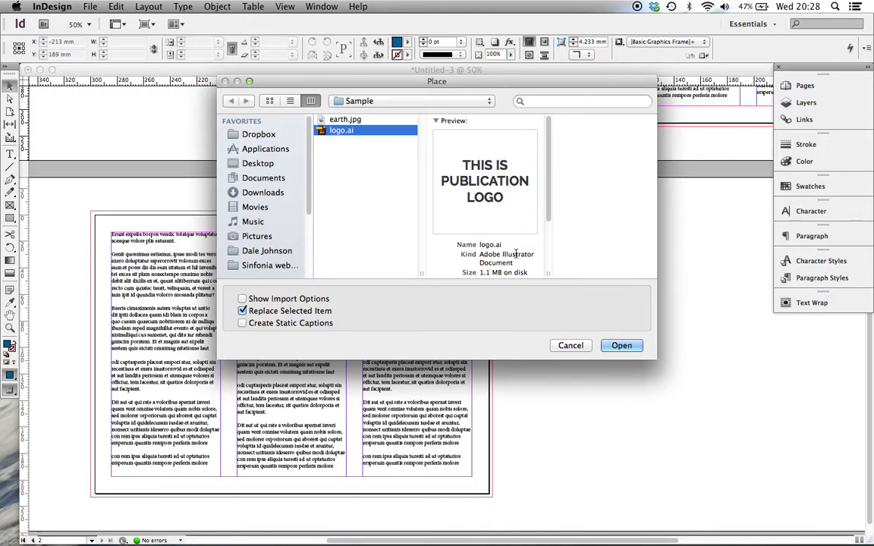
left_click(619, 346)
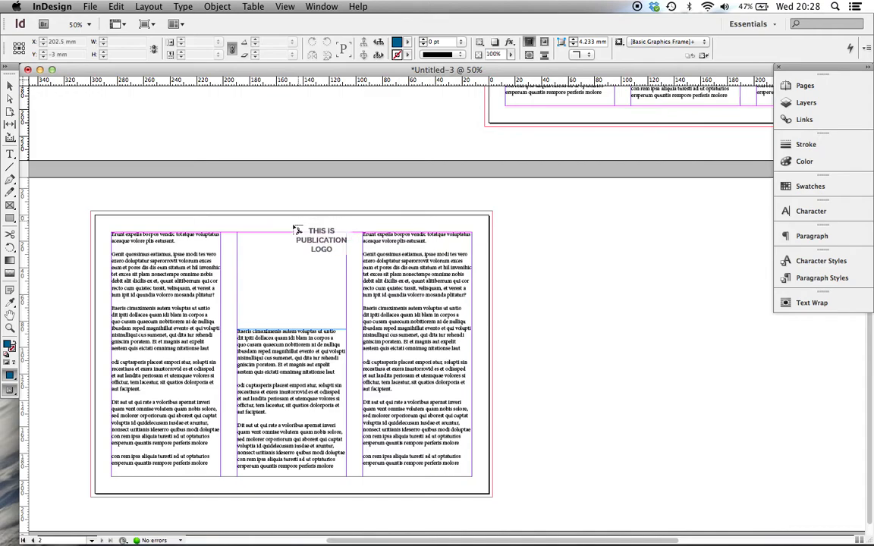
left_click(246, 249)
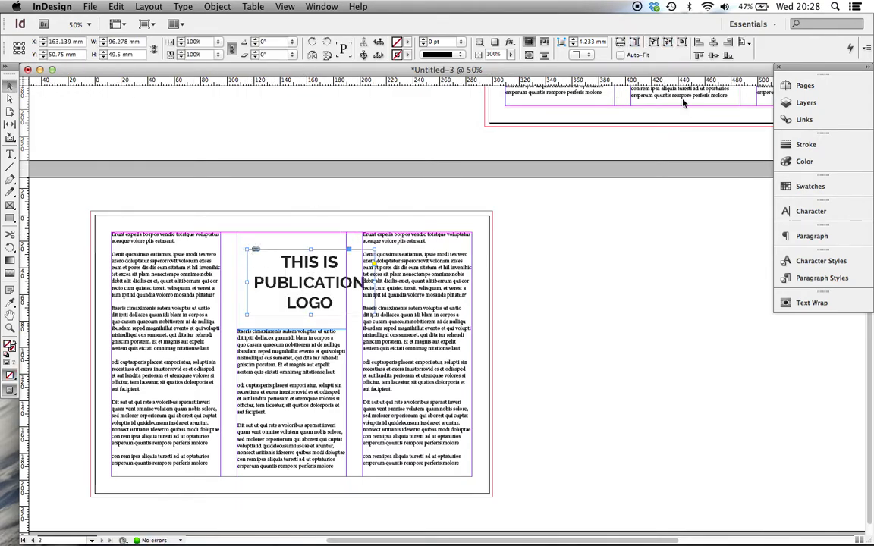
- Examine the link information of earth.jpg and logo.ai, comparing their formats and page numbers
left_click(800, 122)
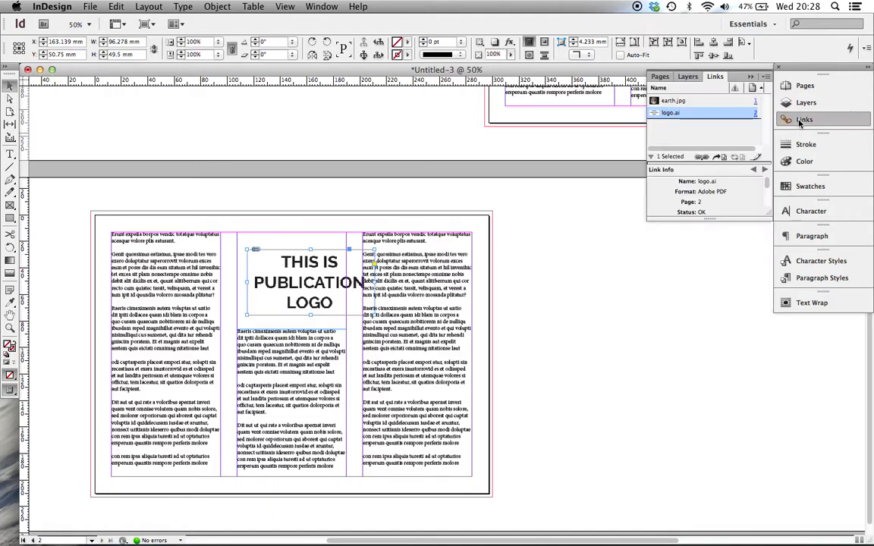
left_click(676, 102)
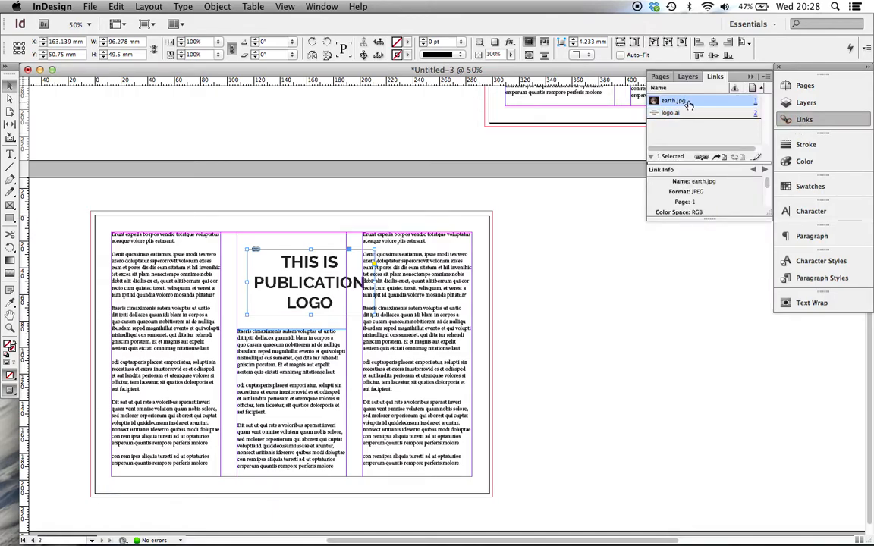
left_click(673, 114)
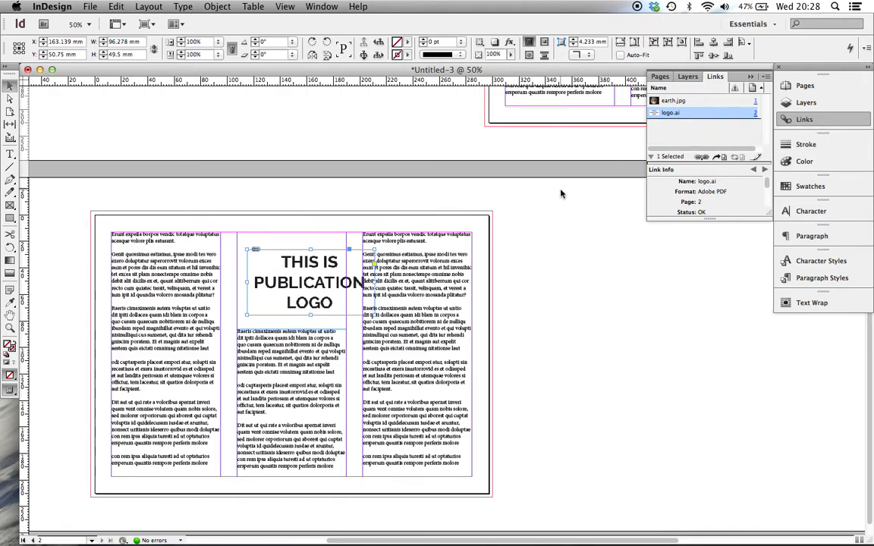
left_click(671, 101)
left_click(669, 113)
left_click(675, 101)
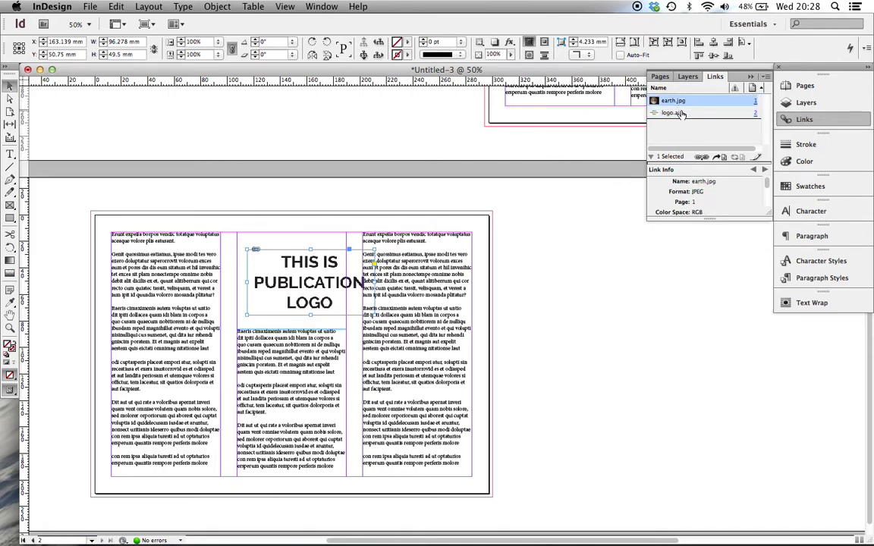
left_click(681, 113)
left_click(680, 101)
left_click(778, 120)
- Align the logo with the middle column's top-left corner and crop its frame to about 82 × 39 mm
left_click_drag(331, 265, 311, 235)
left_click_drag(365, 298, 347, 285)
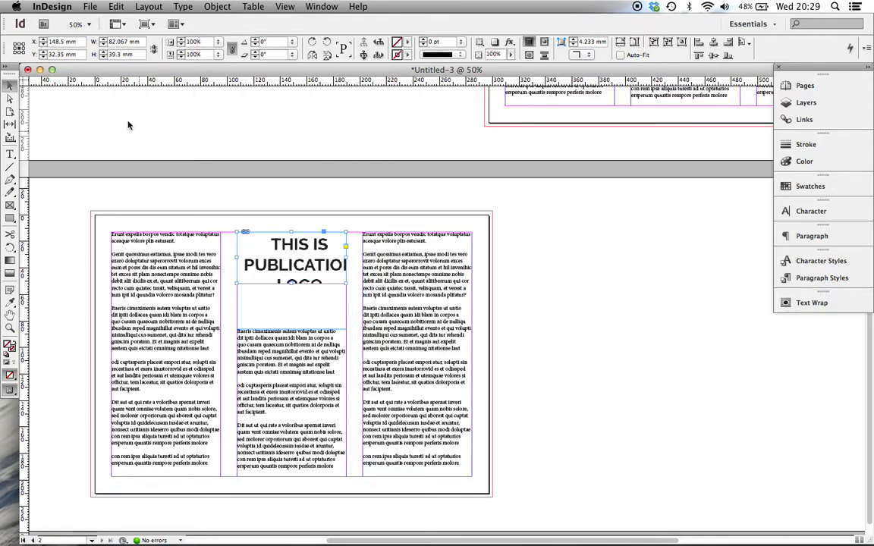
- Reposition and scale down the logo artwork to fit inside its frame, then centre the frame vertically in the middle column's empty space
left_click(16, 97)
left_click_drag(293, 249, 282, 242)
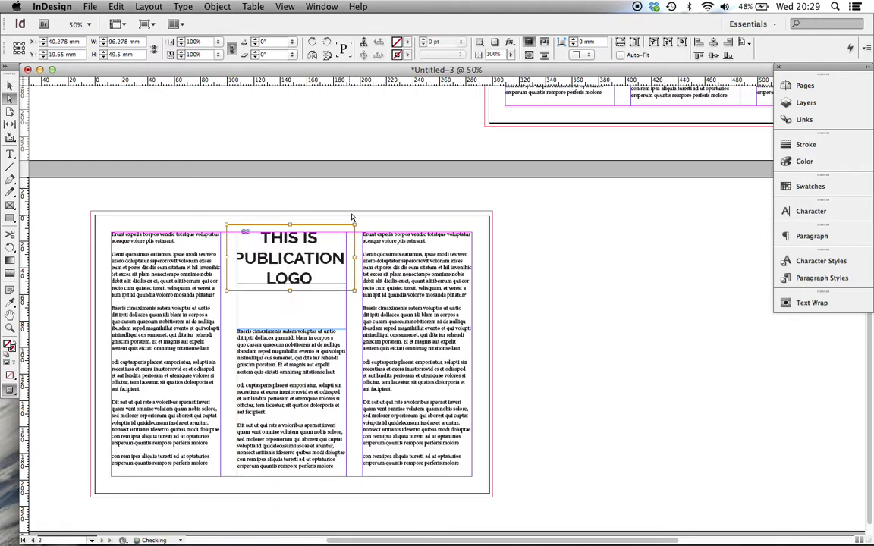
left_click_drag(352, 223, 353, 229)
left_click(321, 223)
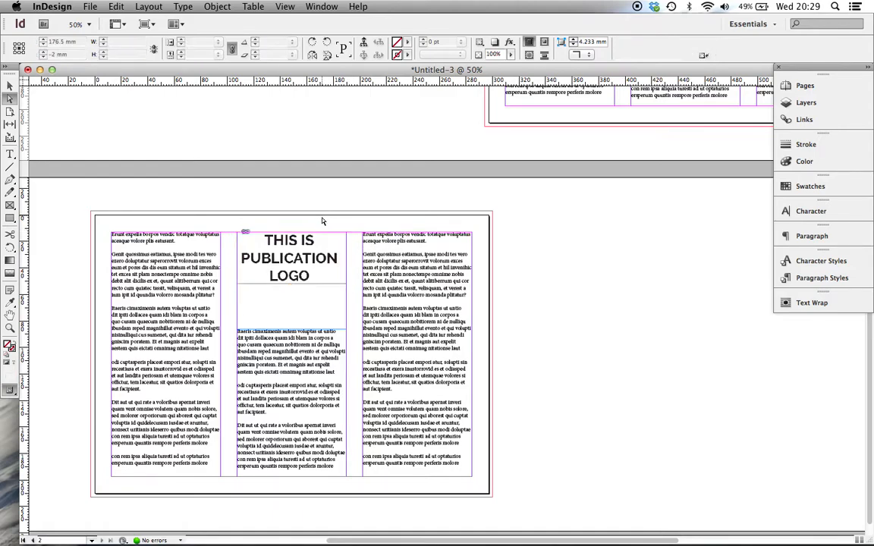
left_click(10, 86)
left_click_drag(313, 263, 313, 286)
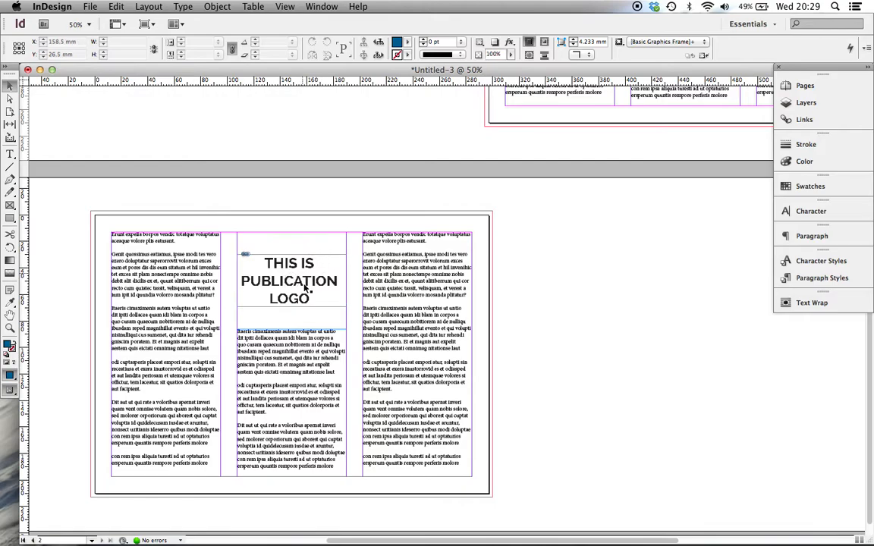
- Switch to Illustrator, recolour the black logo text with the light blue swatch and save logo.ai
mouse_move(681, 535)
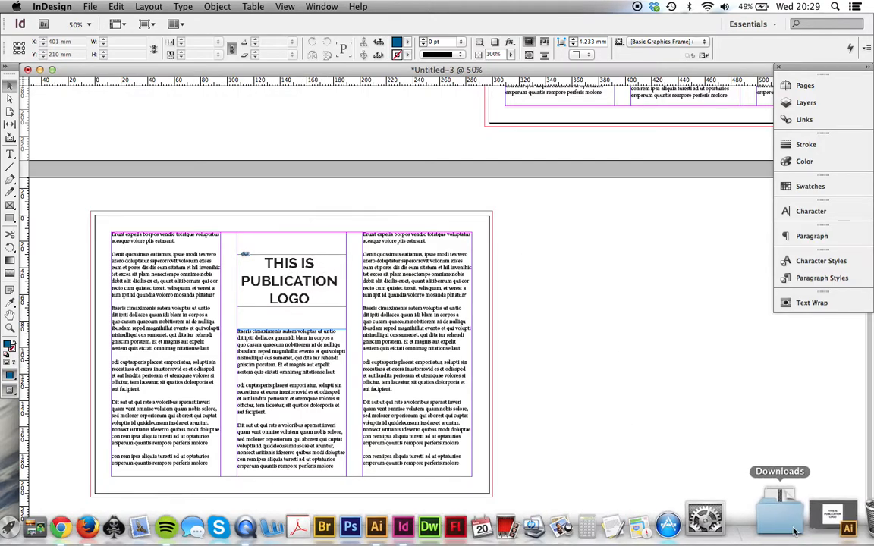
left_click(813, 523)
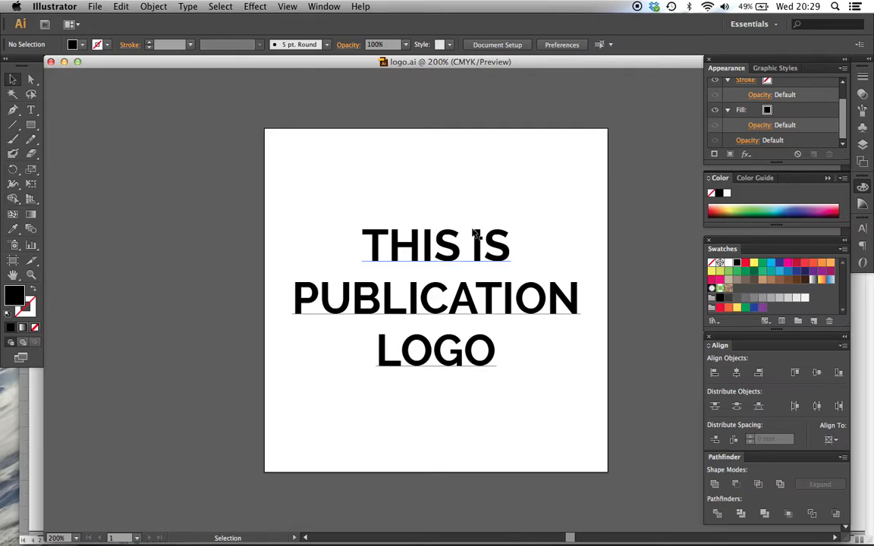
left_click(494, 258)
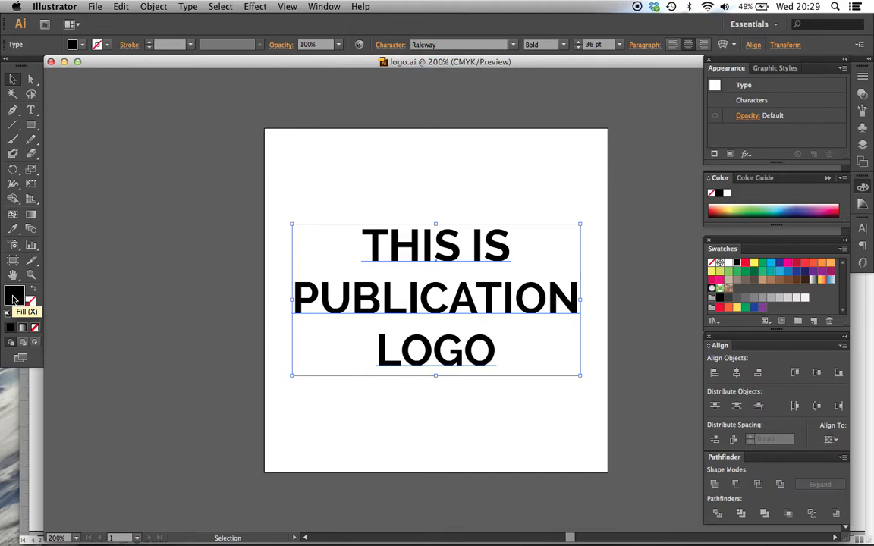
left_click(772, 264)
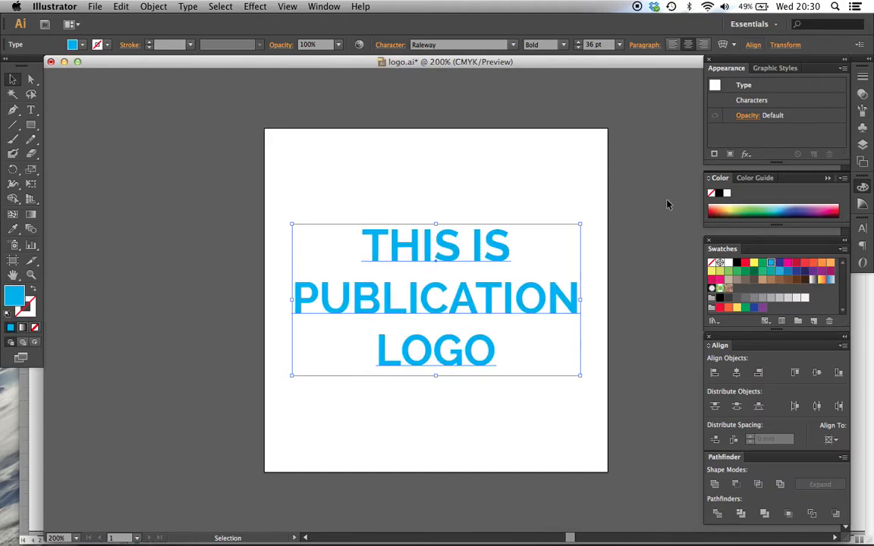
left_click(630, 187)
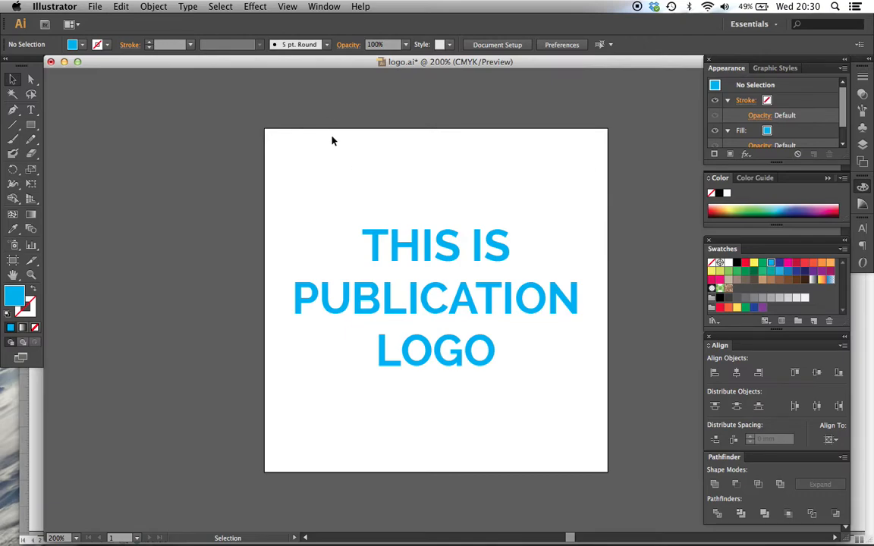
key("super+s")
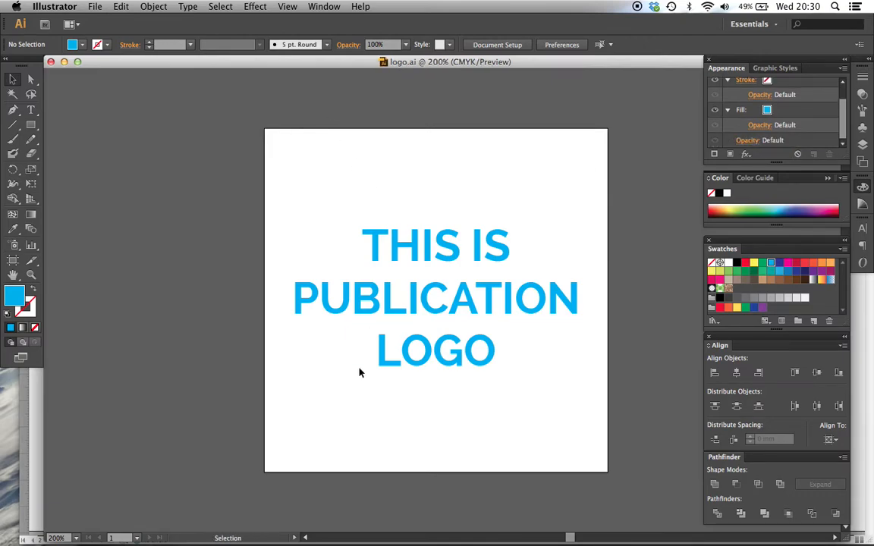
- Return to InDesign and update the modified logo.ai link
mouse_move(384, 535)
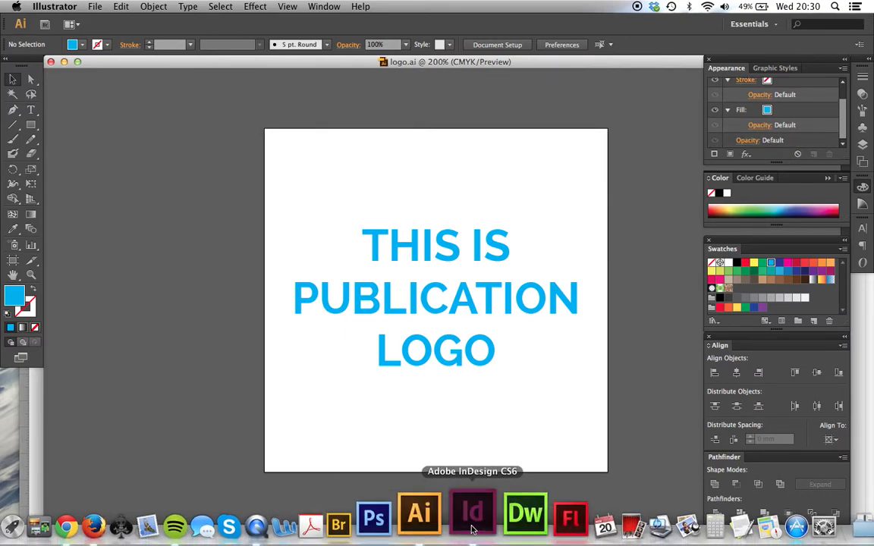
left_click(472, 520)
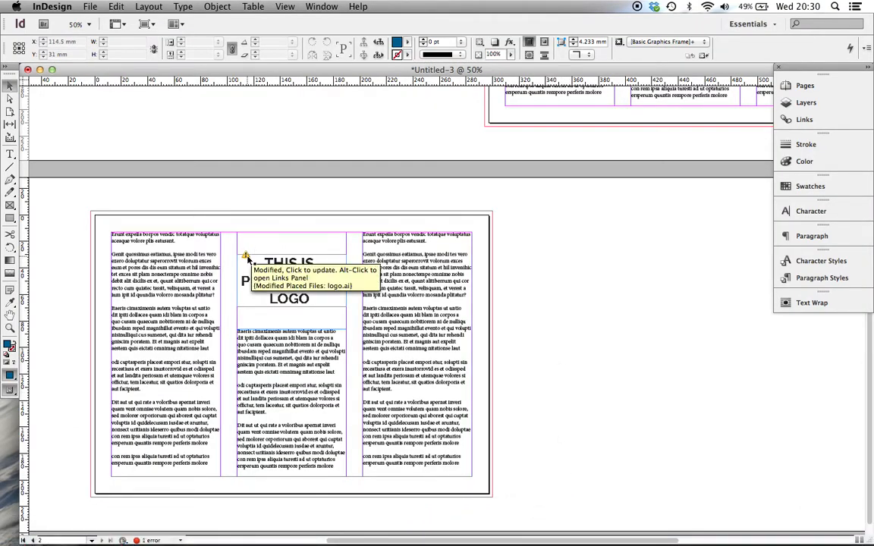
left_click(804, 119)
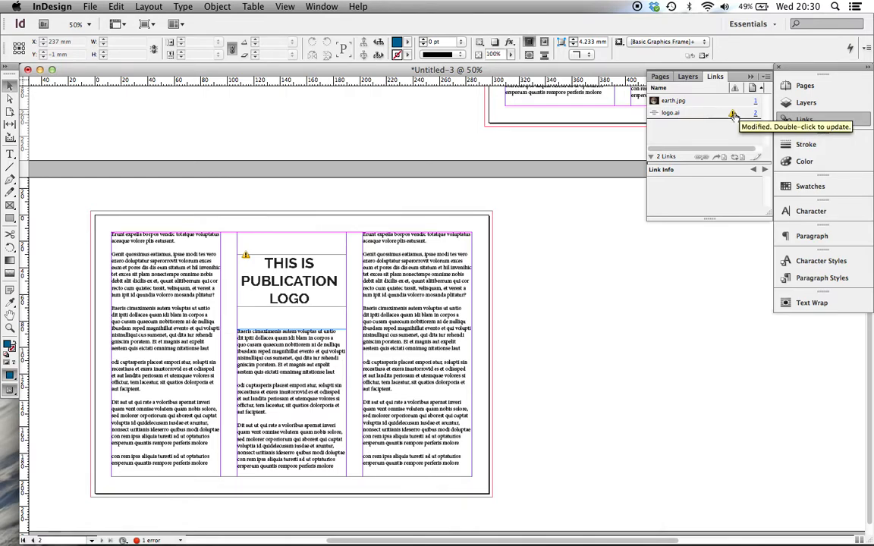
double_click(733, 115)
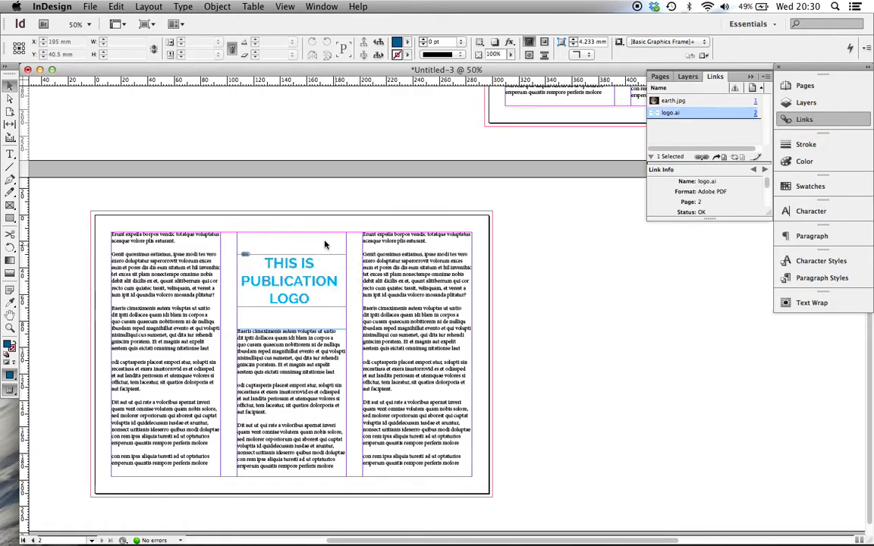
- Look at the recoloured logo.ai in Illustrator and return to InDesign
mouse_move(698, 530)
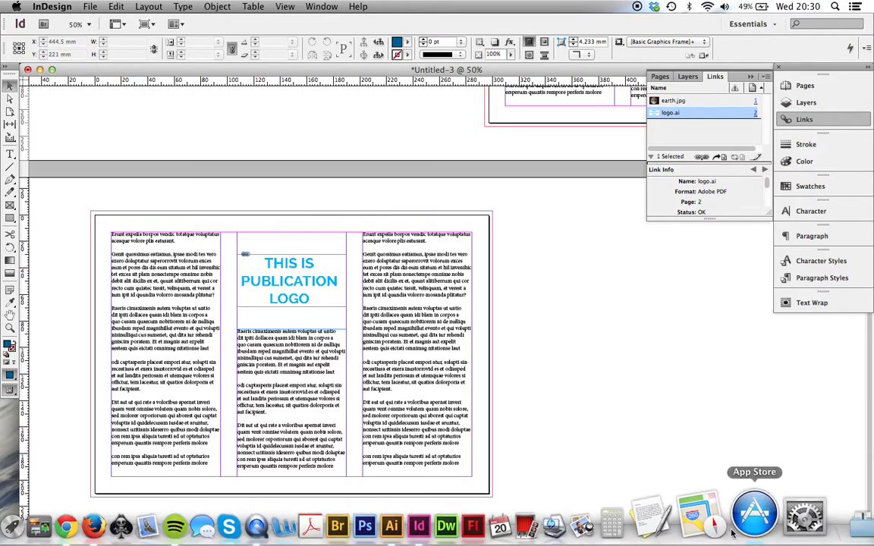
left_click(456, 518)
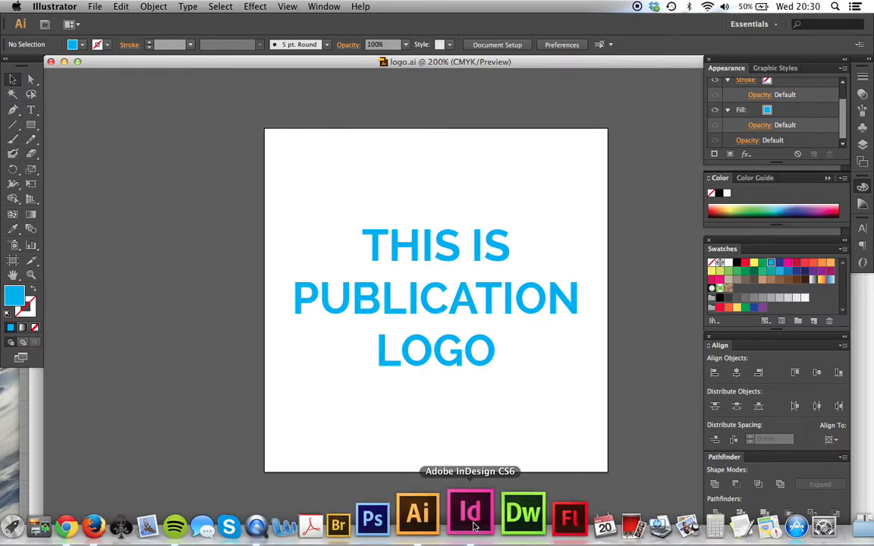
left_click(461, 518)
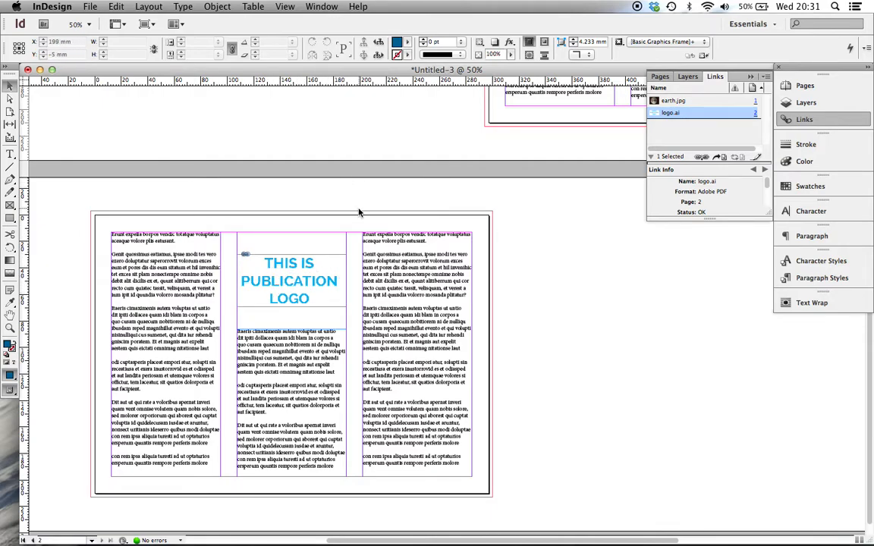
- Collapse the Links panel and look over the second page's logo and the first page's earth image
scroll(359, 212, "up", 3)
scroll(359, 212, "right", 4)
left_click(812, 121)
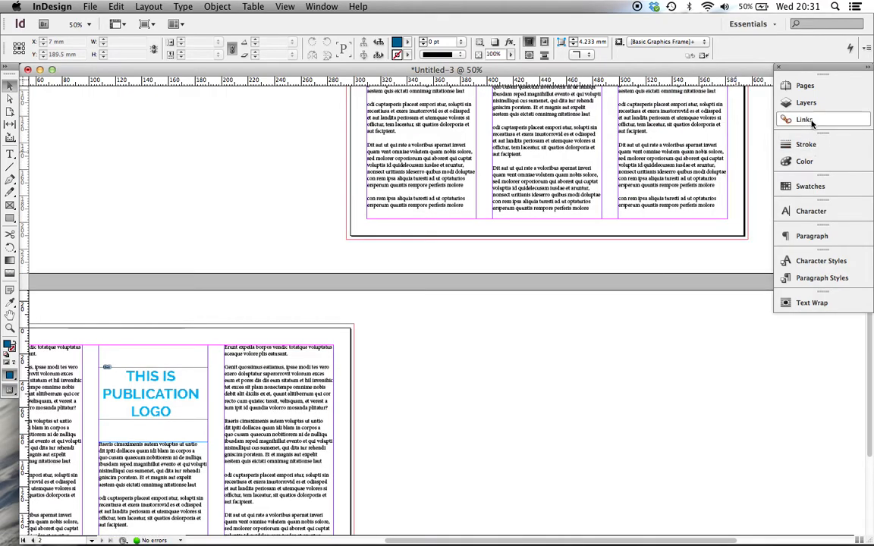
scroll(565, 222, "up", 4)
scroll(566, 221, "right", 2)
scroll(331, 285, "down", 5)
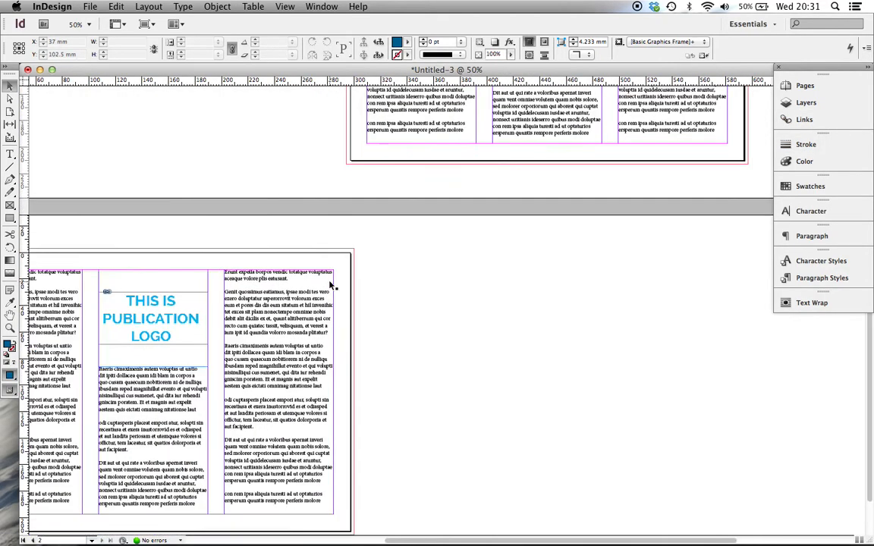
scroll(330, 286, "left", 7)
scroll(329, 286, "right", 5)
scroll(330, 285, "down", 2)
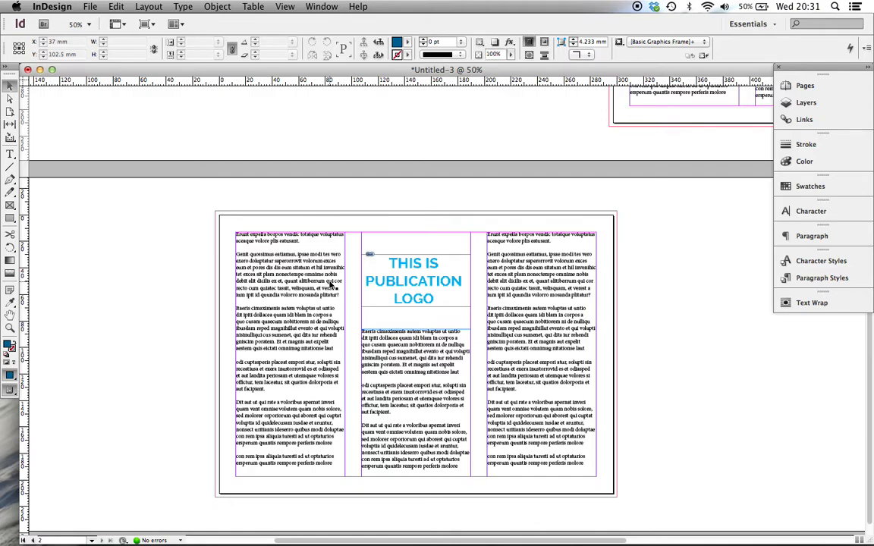
scroll(458, 173, "up", 3)
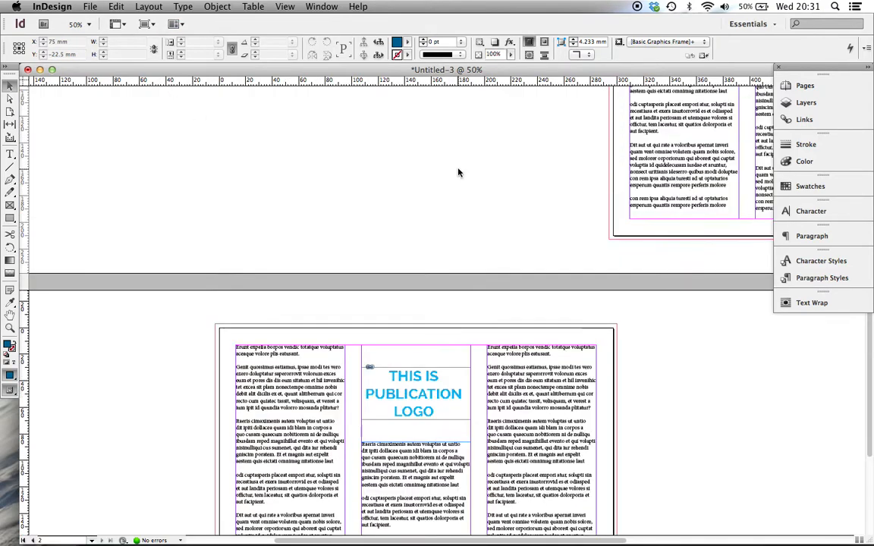
scroll(457, 173, "up", 5)
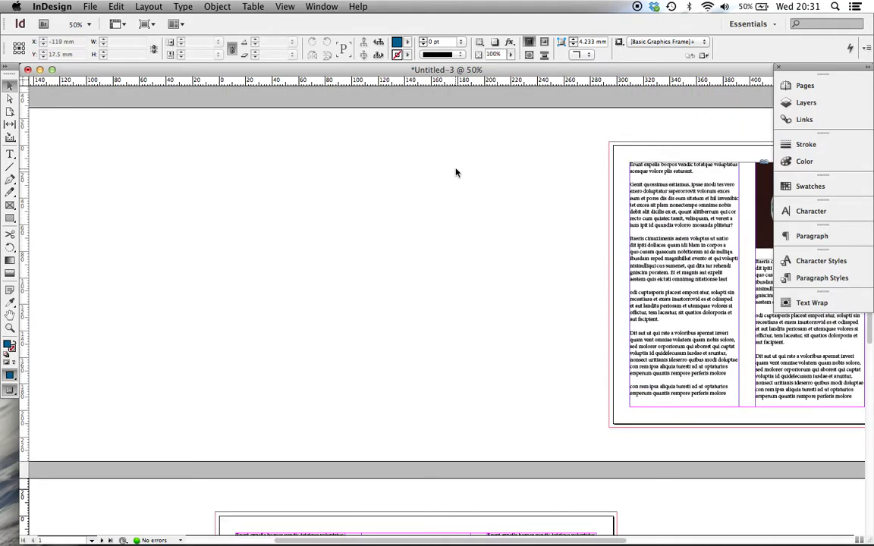
scroll(456, 173, "left", 12)
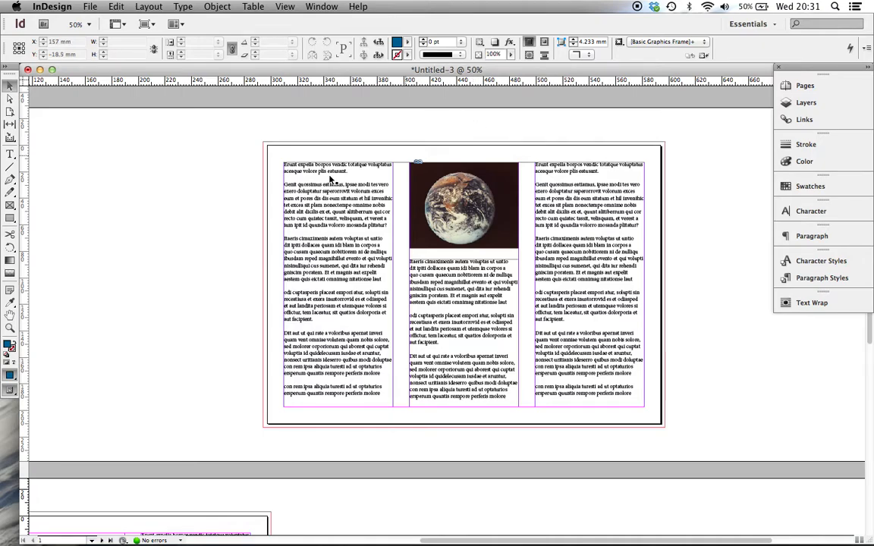
- Reset the fill and stroke to their defaults, then try RGB colour mode for the Color panel and return to CMYK
left_click(6, 353)
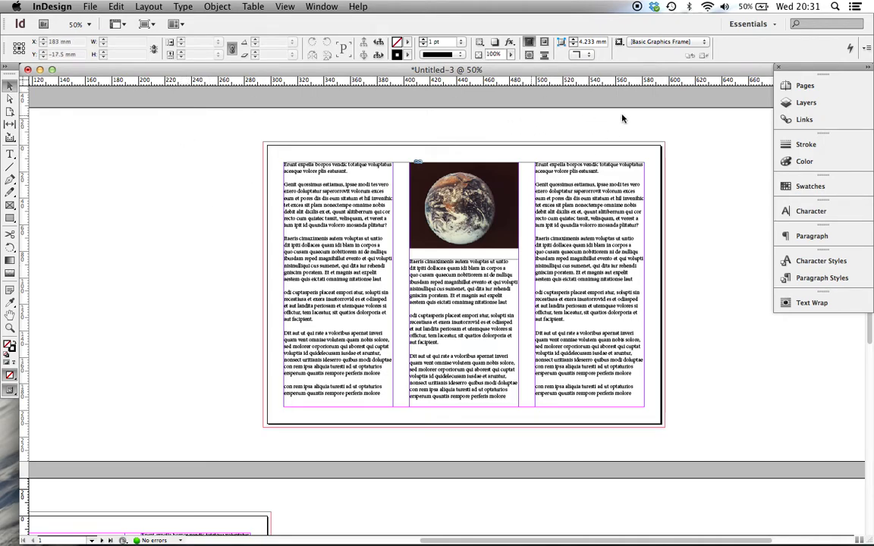
left_click(789, 158)
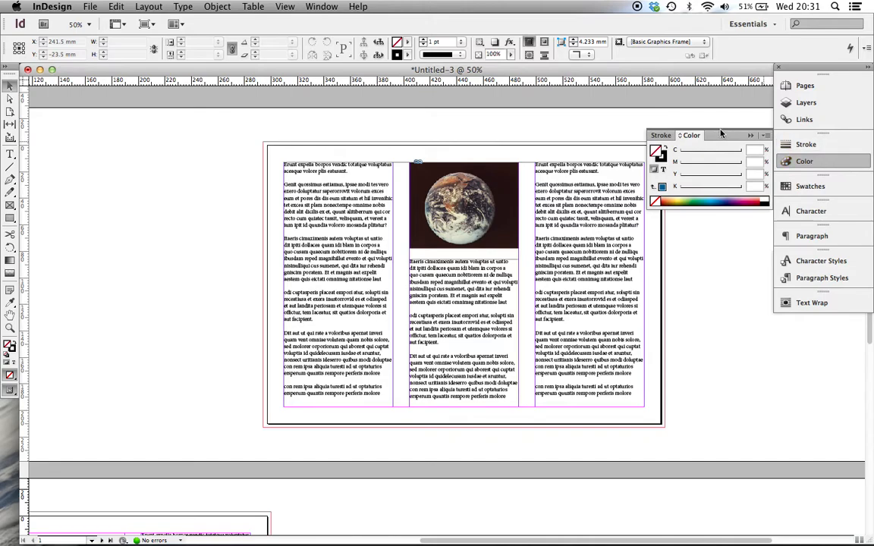
left_click(765, 138)
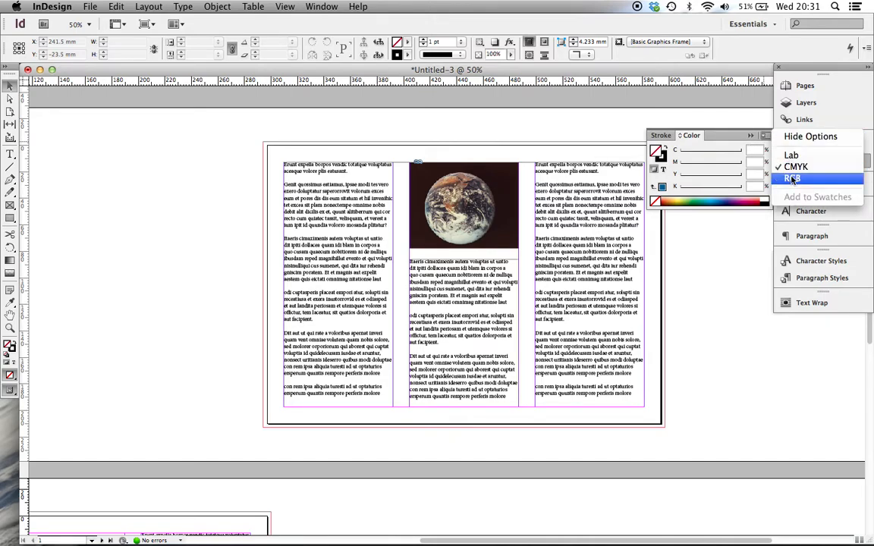
left_click(792, 178)
left_click(765, 136)
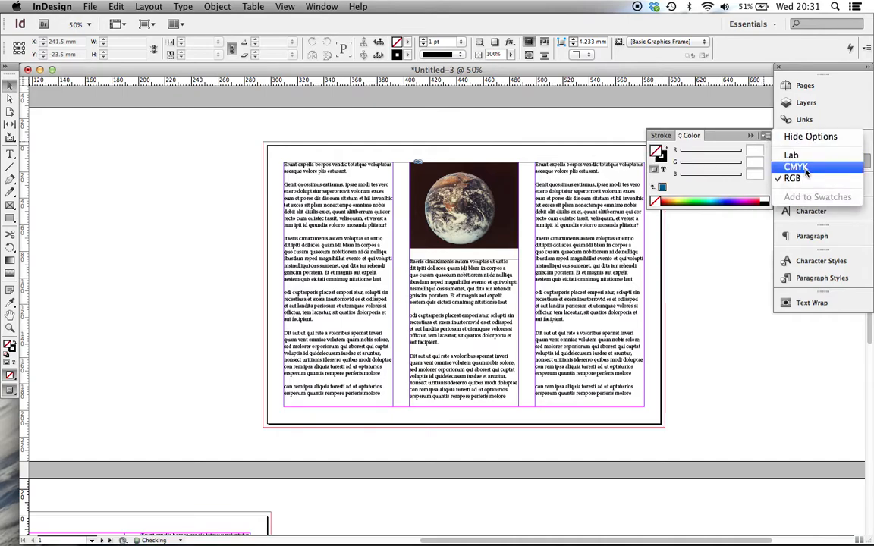
left_click(796, 166)
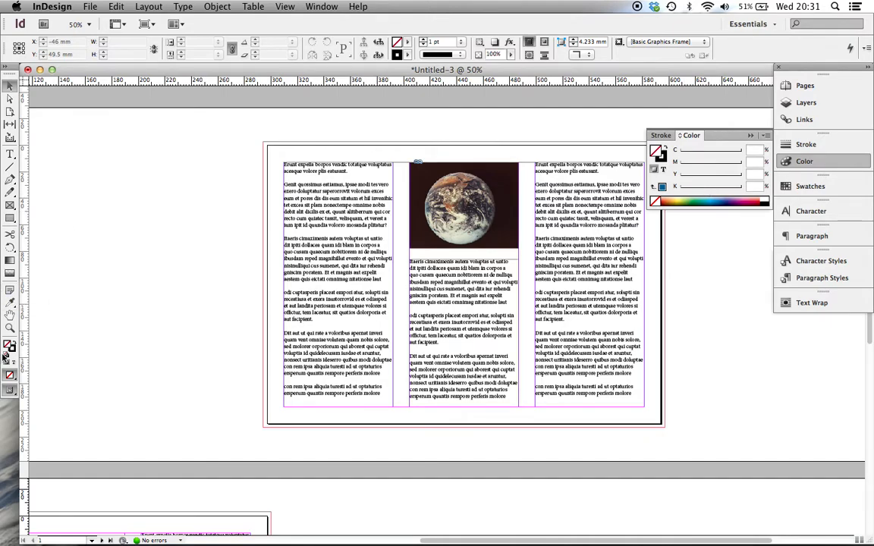
- Sample several colours in the Color Picker and set the fill to dark blue, R 0, G 80, B 136
double_click(9, 348)
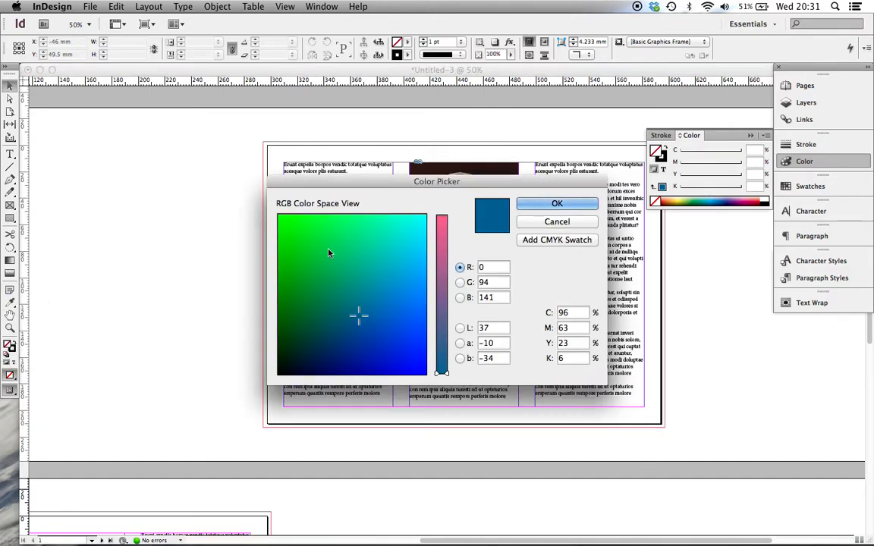
left_click(396, 271)
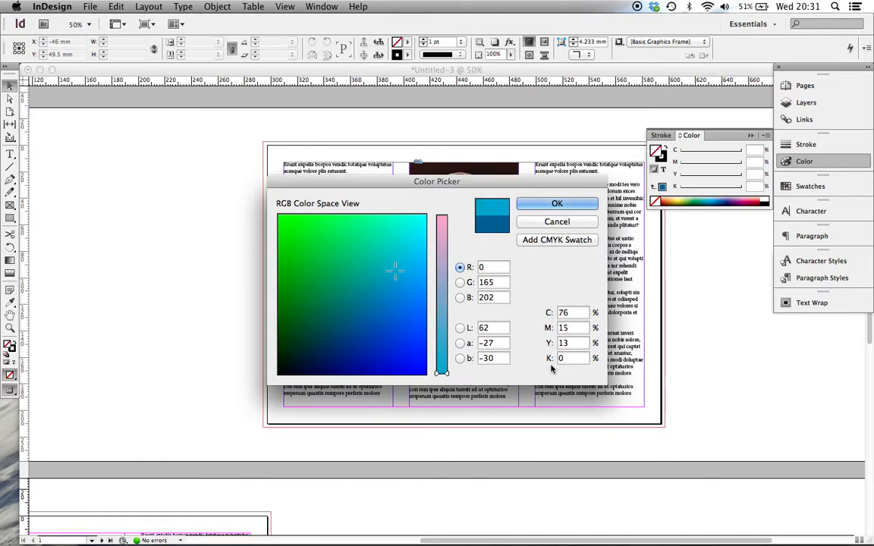
left_click(344, 292)
left_click(356, 319)
left_click(302, 322)
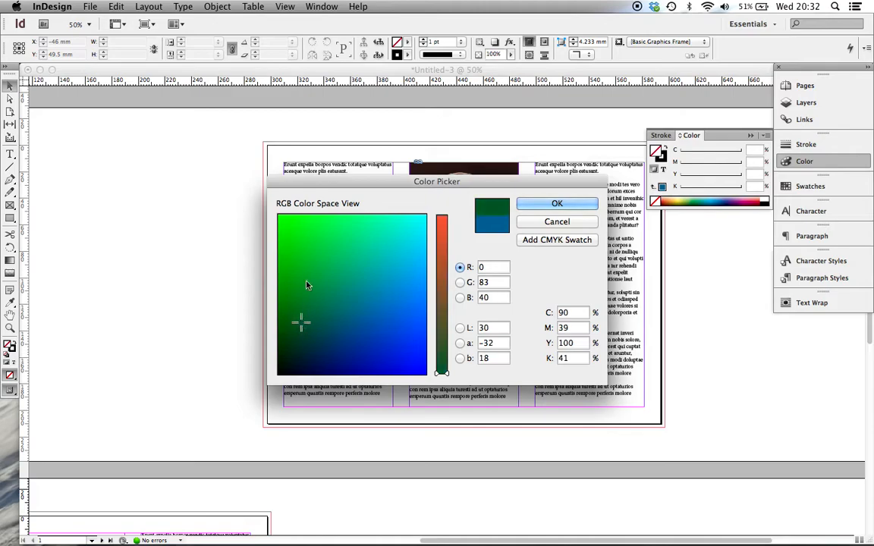
left_click(305, 281)
left_click(358, 296)
left_click(357, 325)
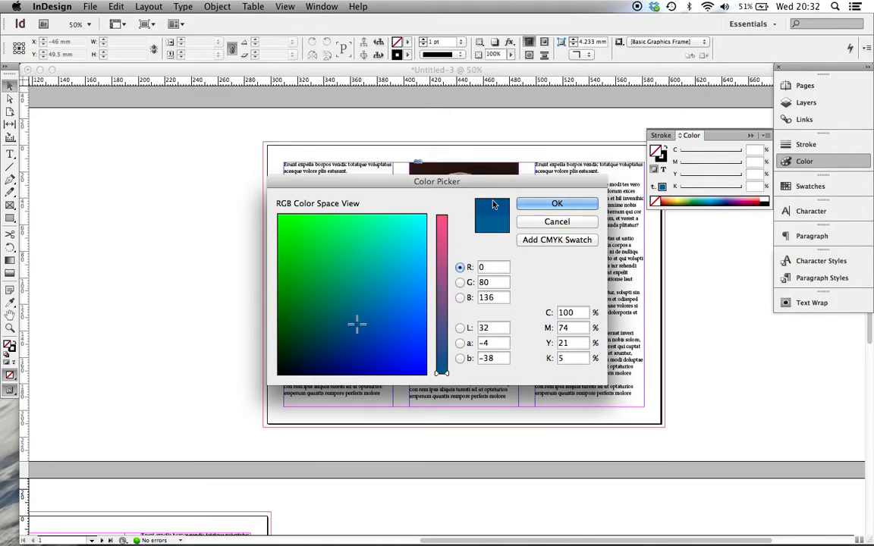
left_click(557, 203)
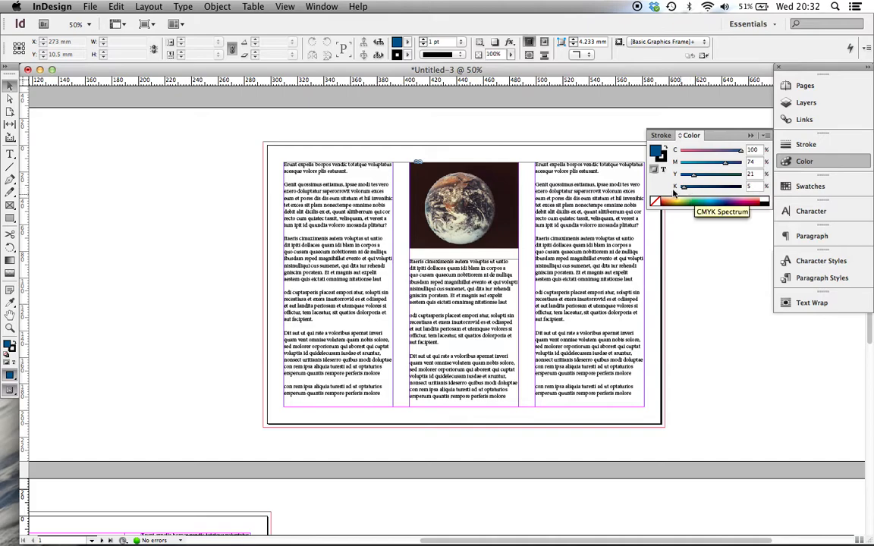
- Show the swatches and set the fill to green, R 0, G 160, B 100, with the Color Picker
left_click(810, 187)
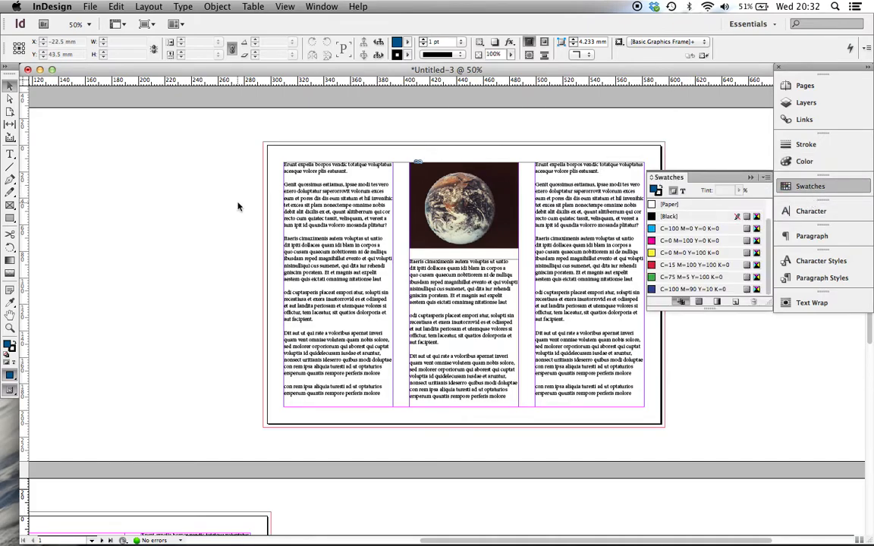
double_click(10, 346)
left_click(404, 256)
left_click(381, 287)
left_click(396, 317)
left_click(336, 274)
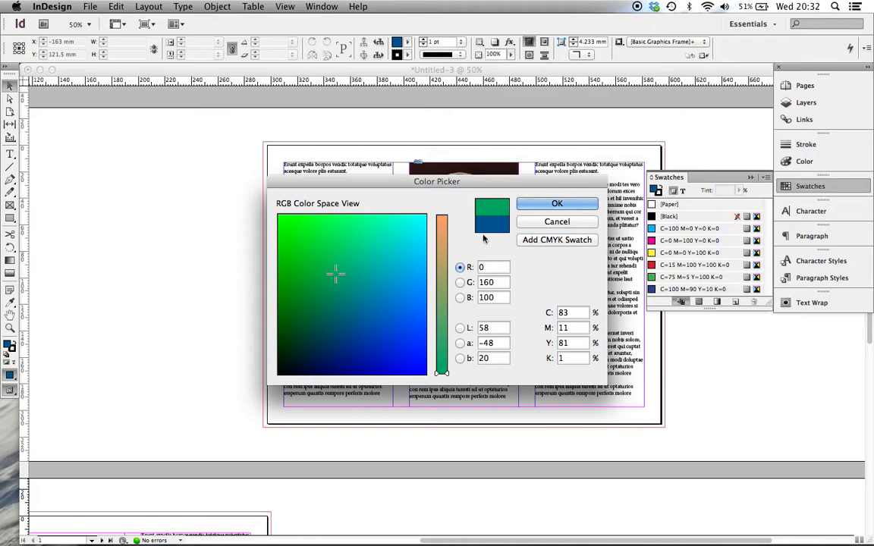
left_click(557, 204)
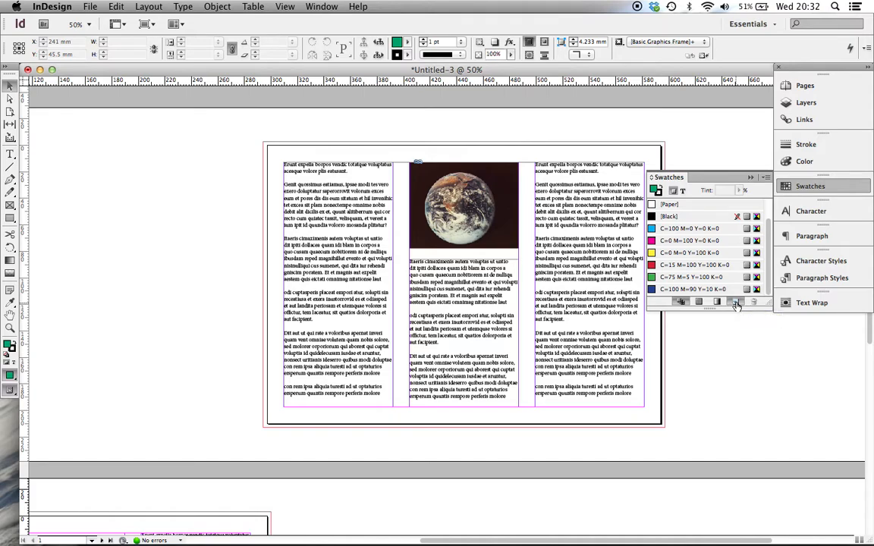
- Save the green fill as a swatch, then sample brown, R 186, G 118, B 69, from the earth image and save it as well
left_click(736, 303)
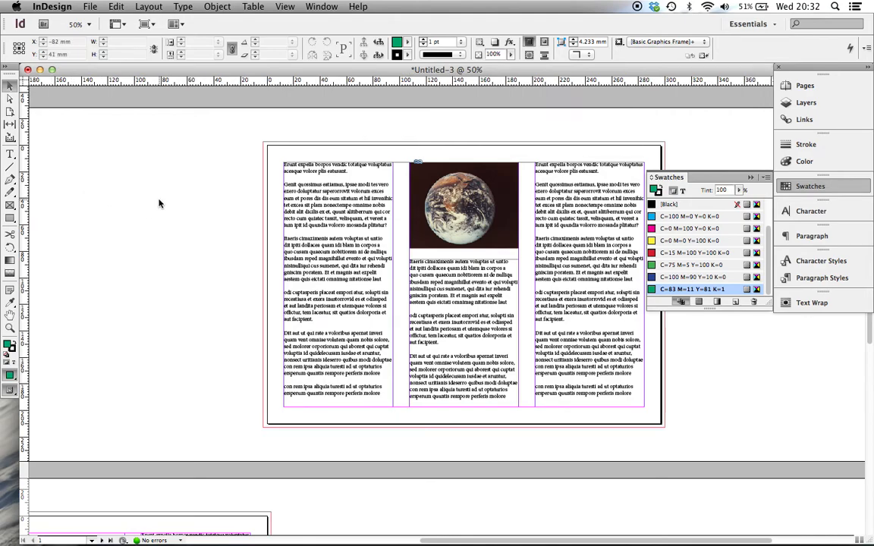
left_click(11, 302)
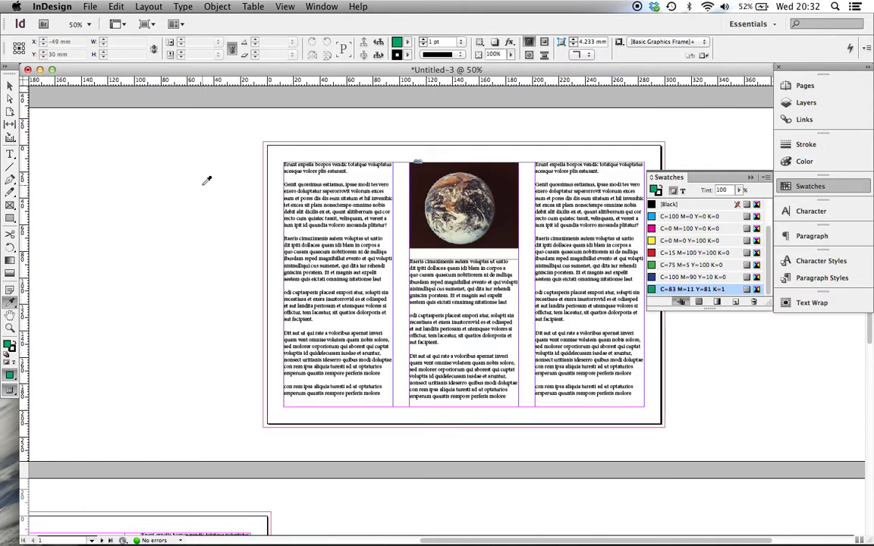
left_click(450, 177)
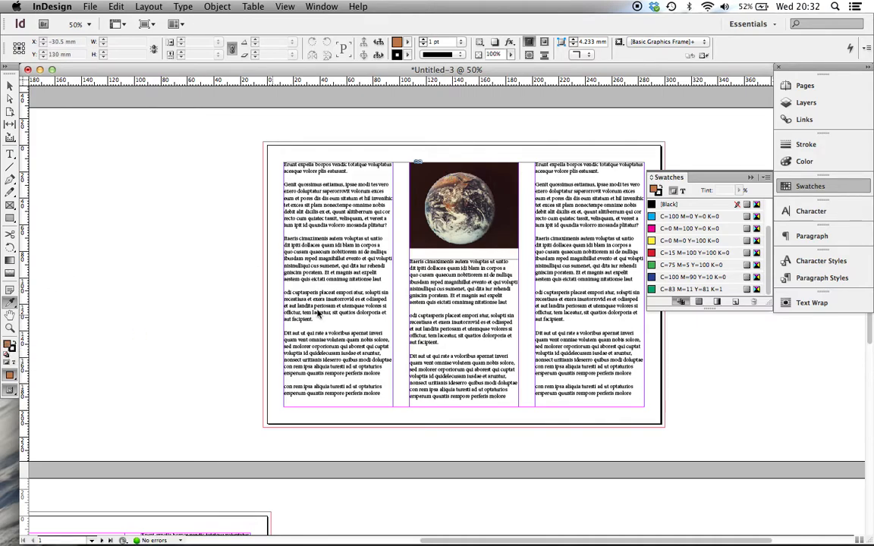
left_click(735, 302)
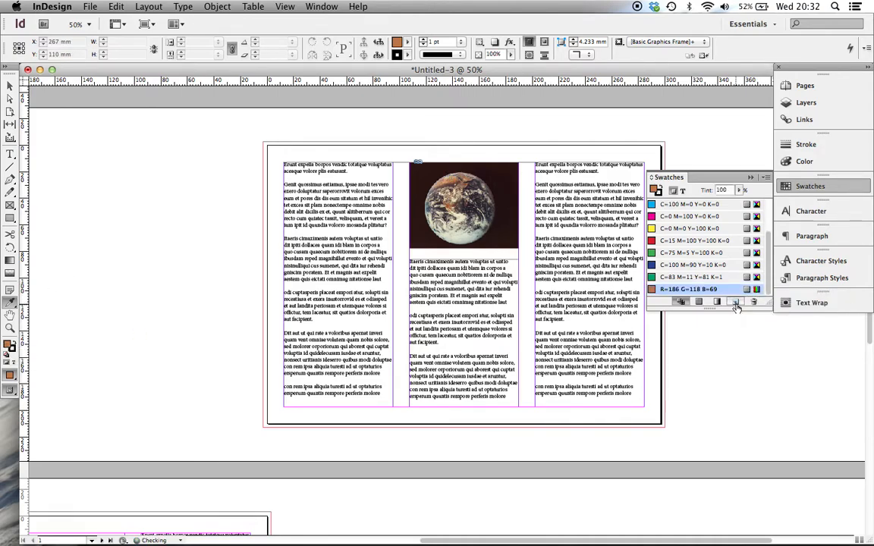
left_click(9, 86)
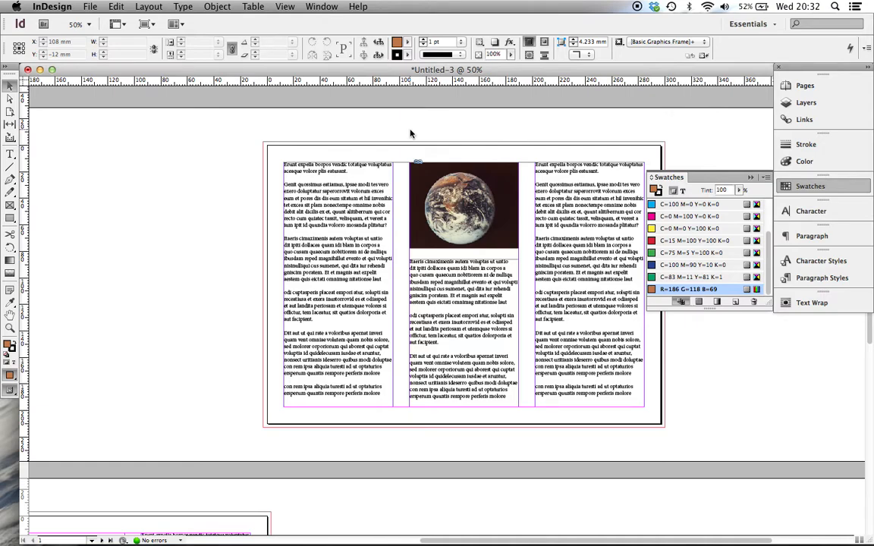
- Switch the sampled brown to CMYK mode in the Color panel, then collapse the panel
left_click(802, 161)
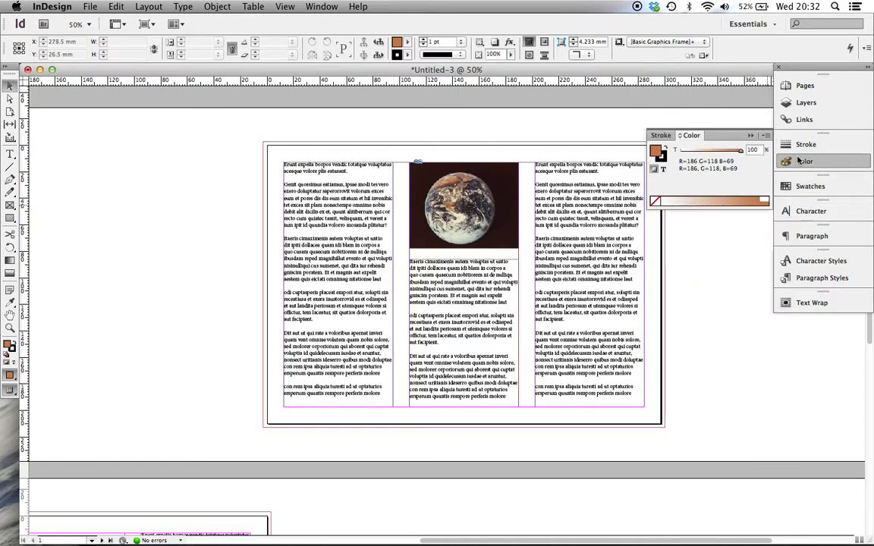
left_click(766, 135)
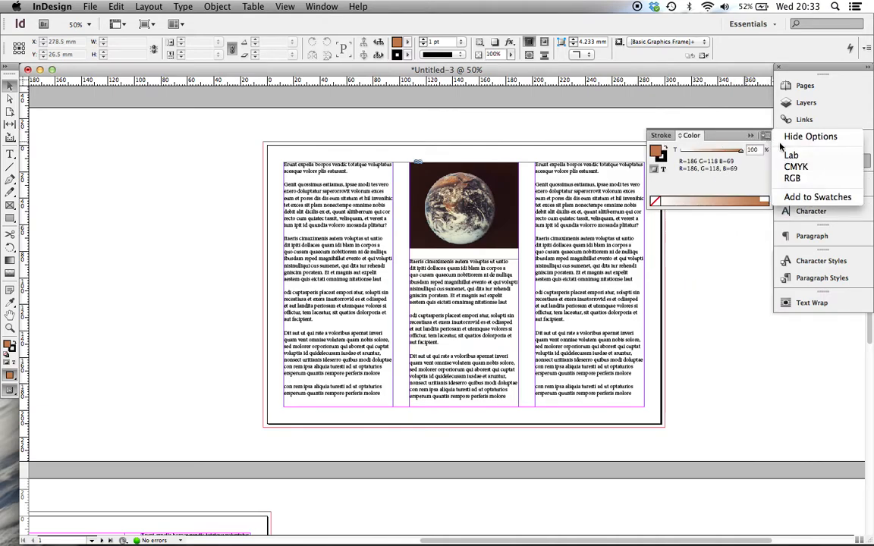
left_click(807, 167)
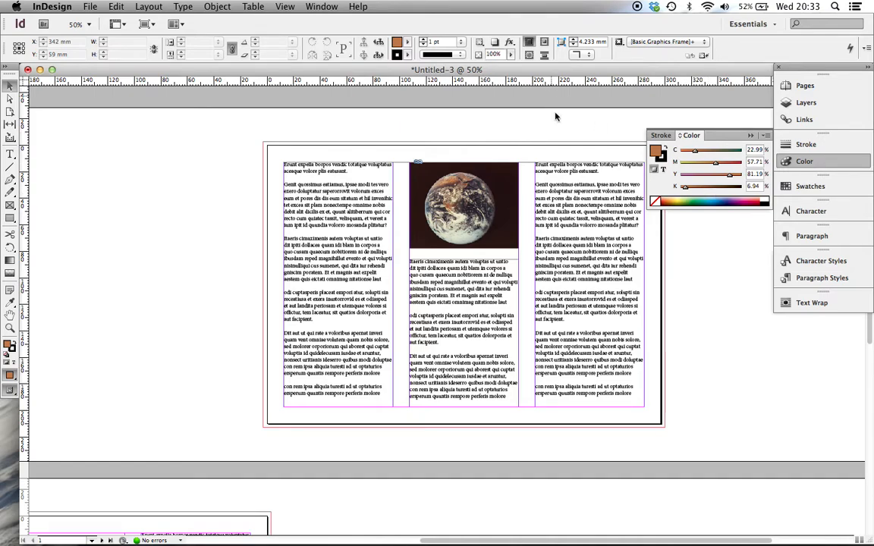
left_click(806, 162)
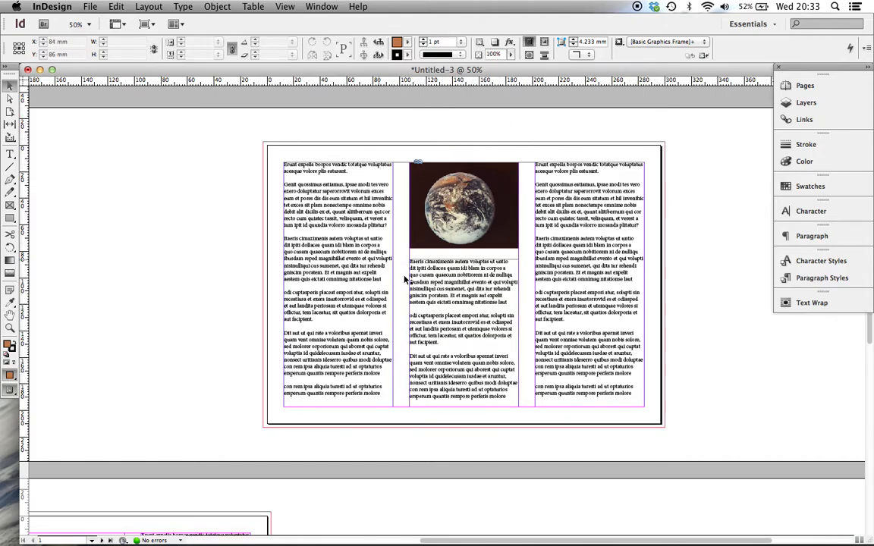
- Reset the fill and stroke to their defaults and draw a rectangle about 94 x 178.5 mm on the pasteboard beside the first page
scroll(195, 327, "down", 5)
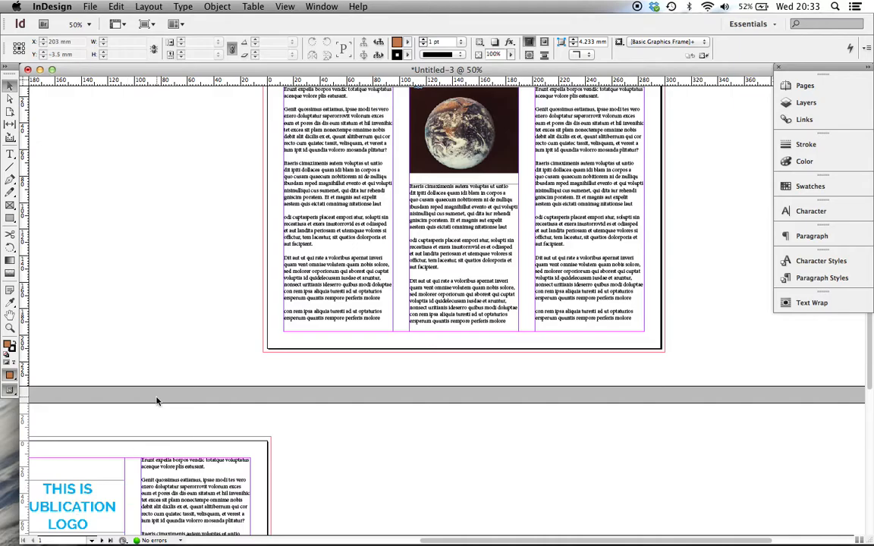
scroll(157, 402, "down", 10)
scroll(157, 401, "left", 10)
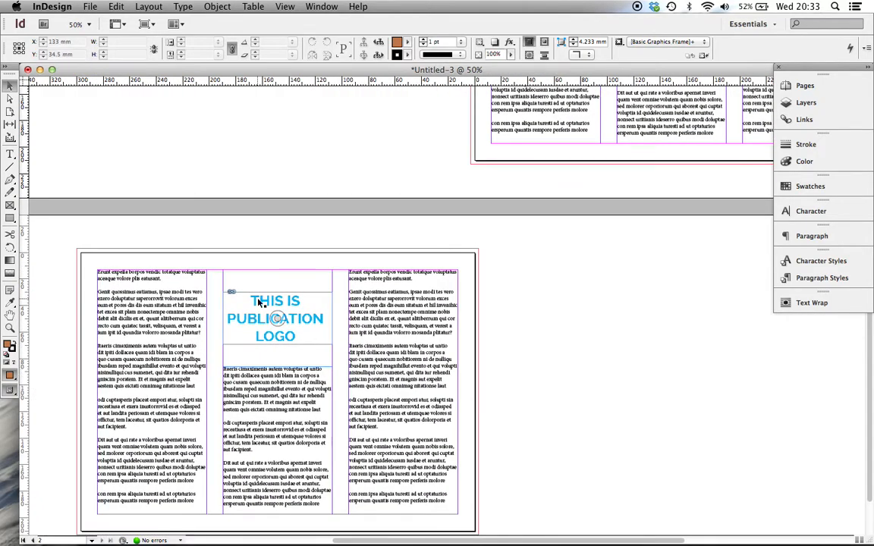
scroll(478, 251, "up", 10)
scroll(478, 250, "right", 10)
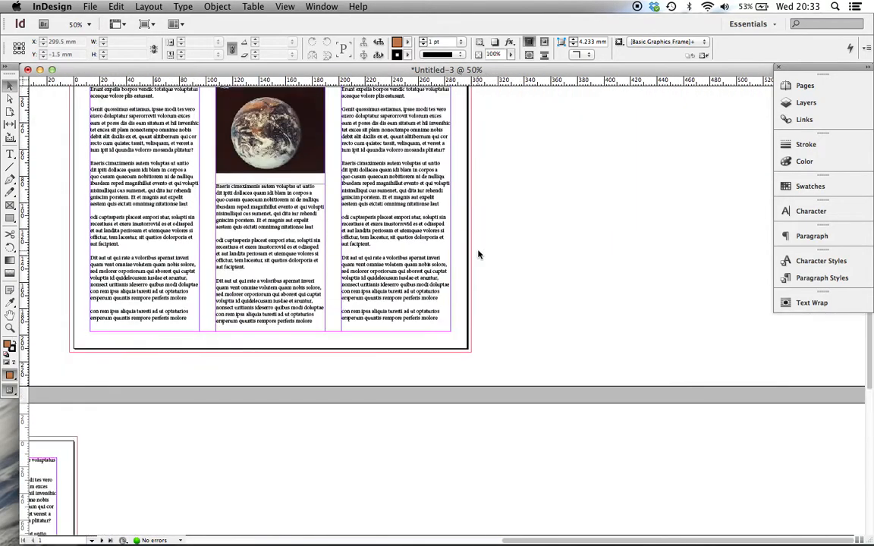
scroll(480, 255, "left", 3)
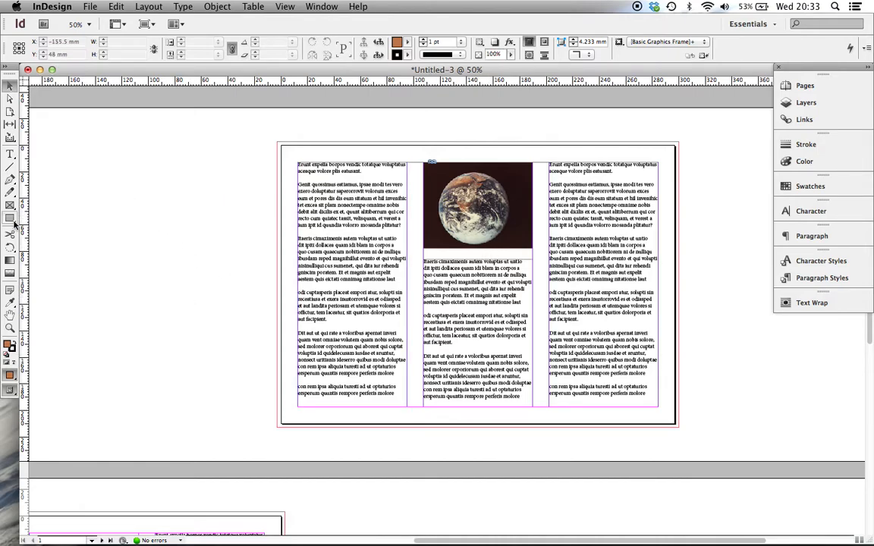
left_click(6, 353)
left_click_drag(11, 220, 71, 220)
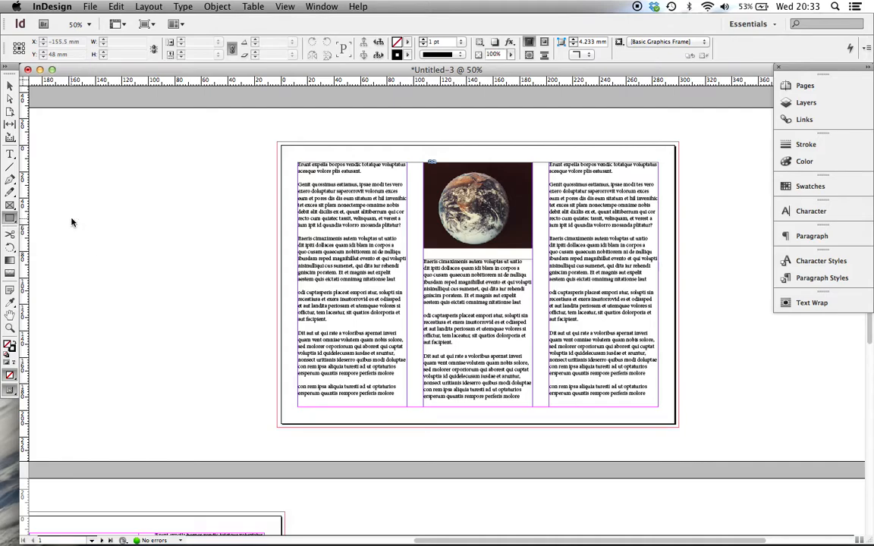
left_click_drag(103, 177, 227, 414)
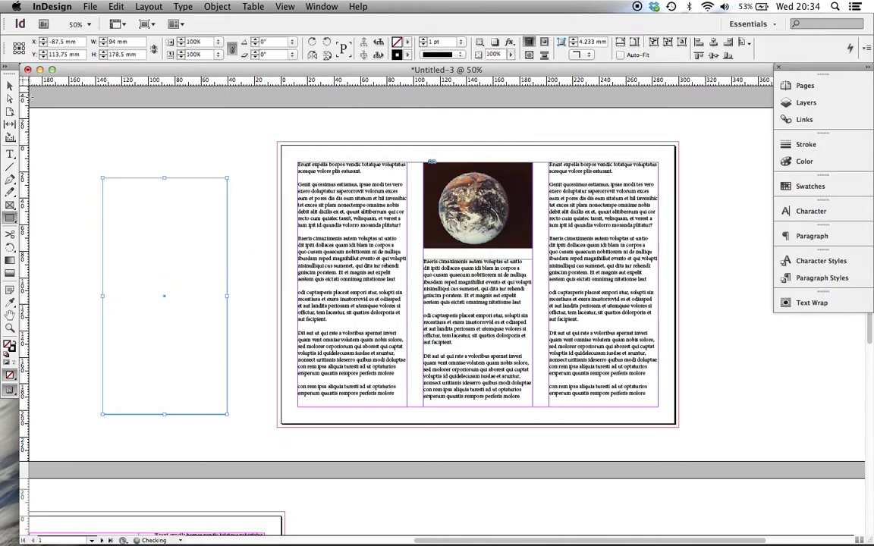
- Fill the pasteboard rectangle with green, C 75, M 0, Y 58, K 0, using the colour spectrum
left_click(9, 82)
left_click(809, 161)
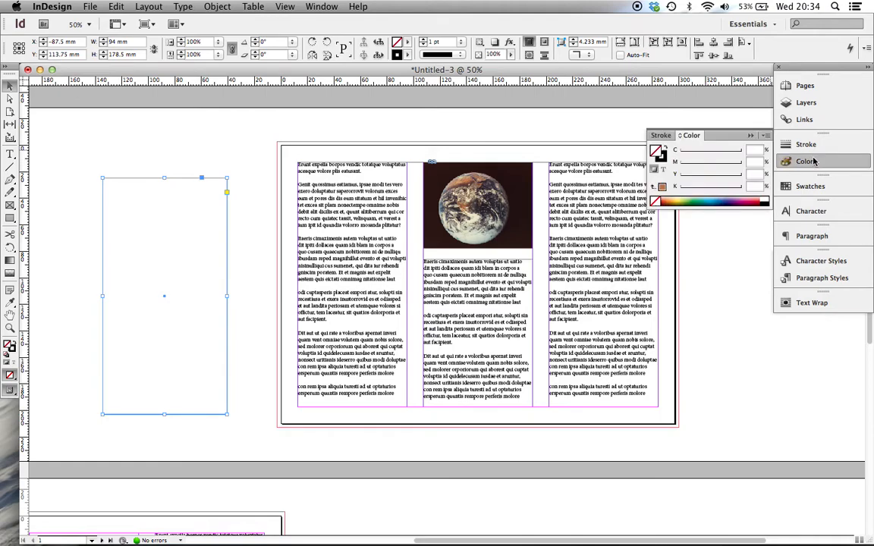
left_click(686, 199)
left_click(704, 199)
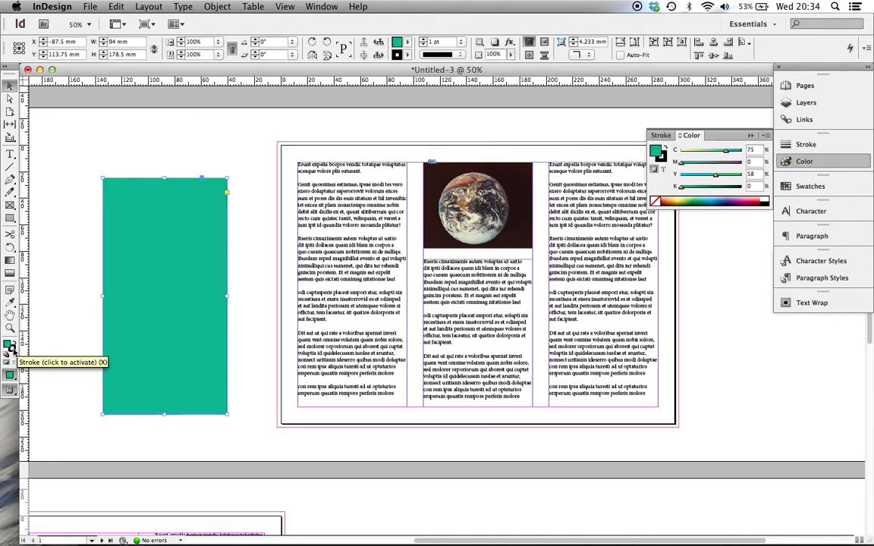
- Remove the green rectangle's stroke by setting it to None
left_click(209, 131)
left_click(192, 205)
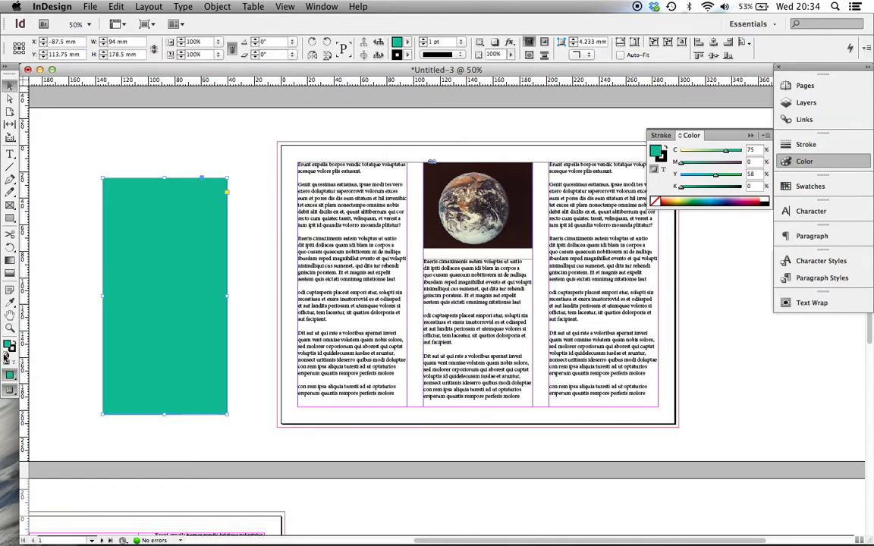
left_click(11, 348)
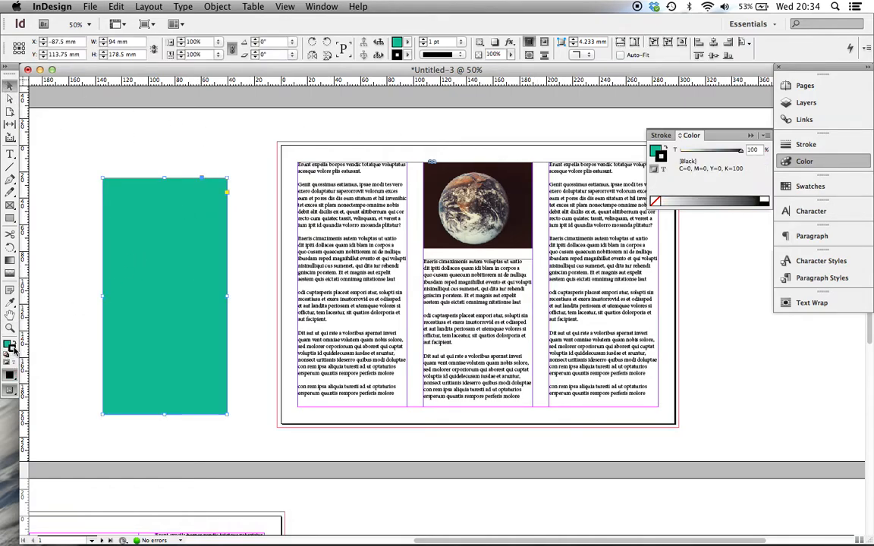
left_click(654, 202)
left_click(96, 147)
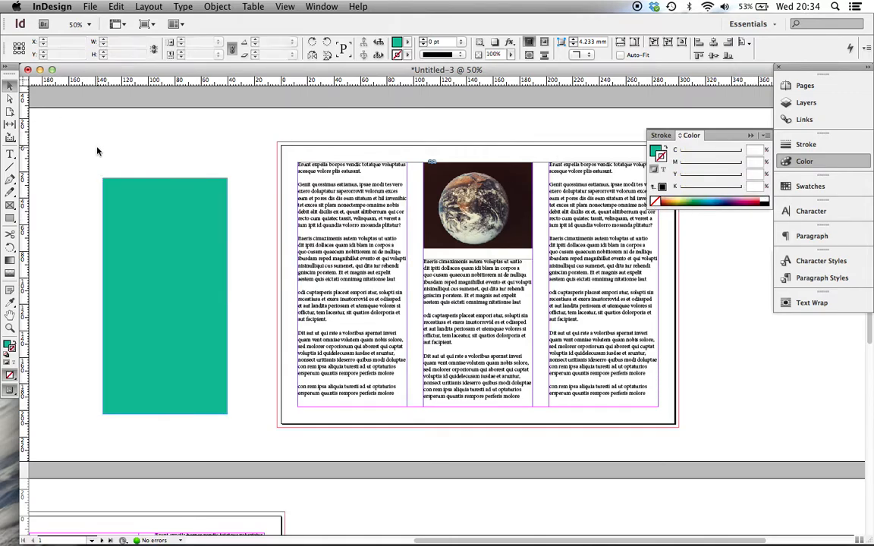
- Move the green rectangle onto the first page's corner and stretch it to cover the whole page, 297 x 210 mm
left_click_drag(160, 226, 339, 193)
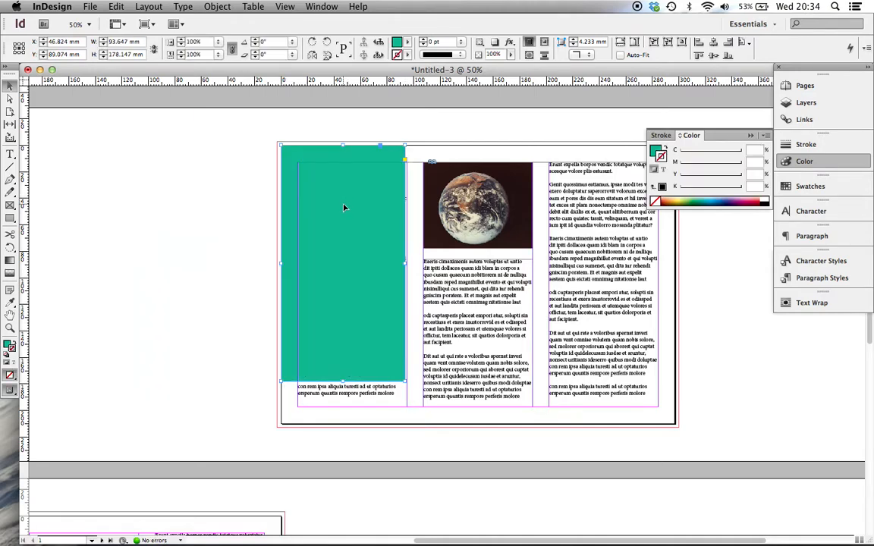
left_click_drag(343, 380, 344, 423)
left_click_drag(406, 285, 675, 284)
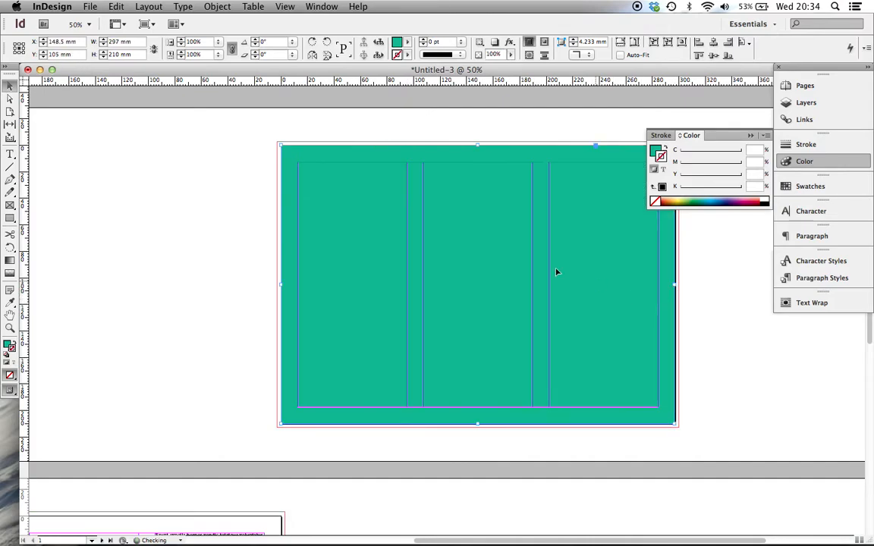
- Send the page-sized green rectangle to the back, behind the text columns and the earth image
right_click(448, 159)
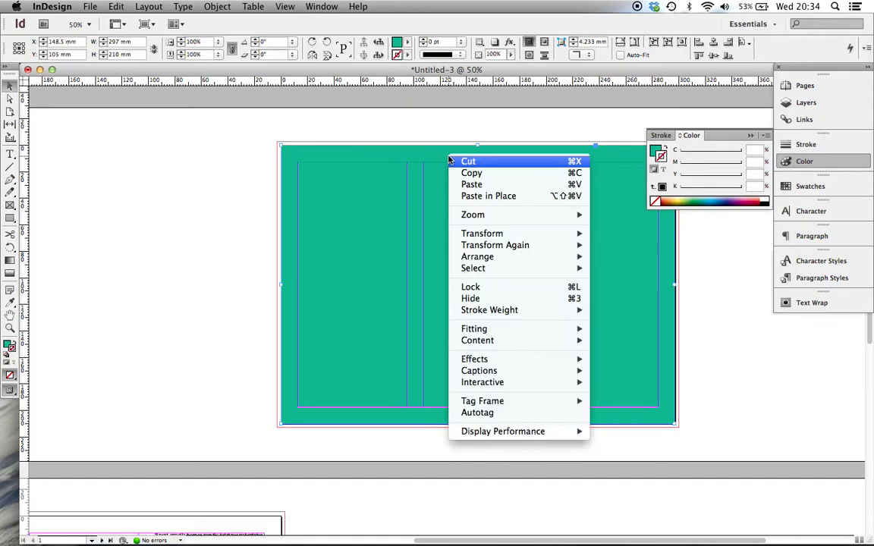
mouse_move(522, 257)
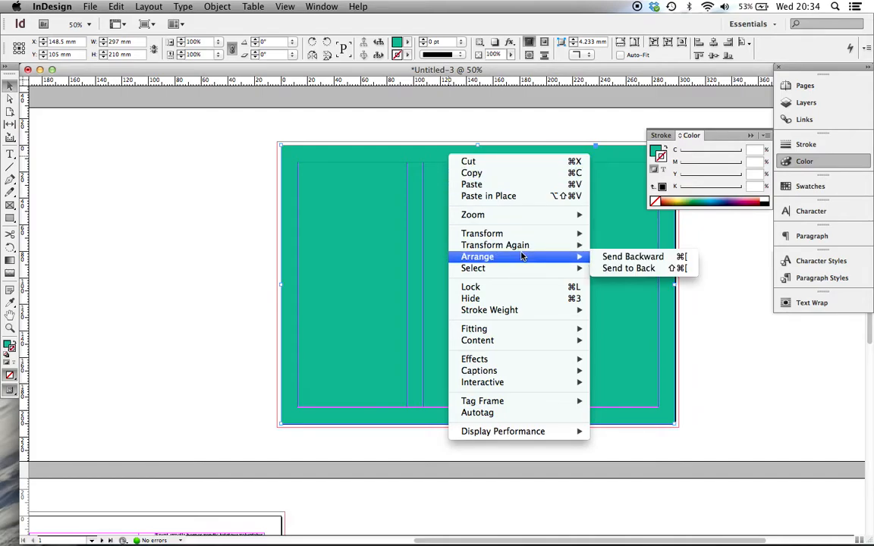
left_click(629, 268)
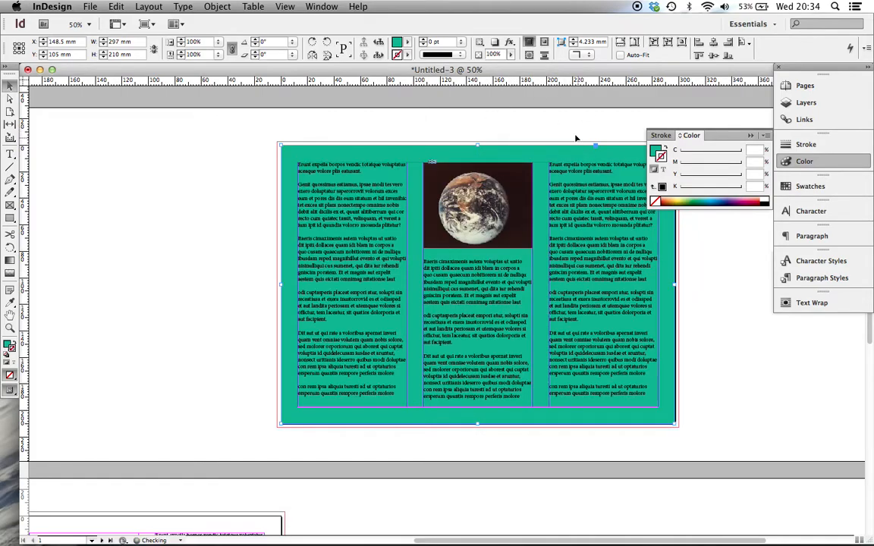
left_click(530, 133)
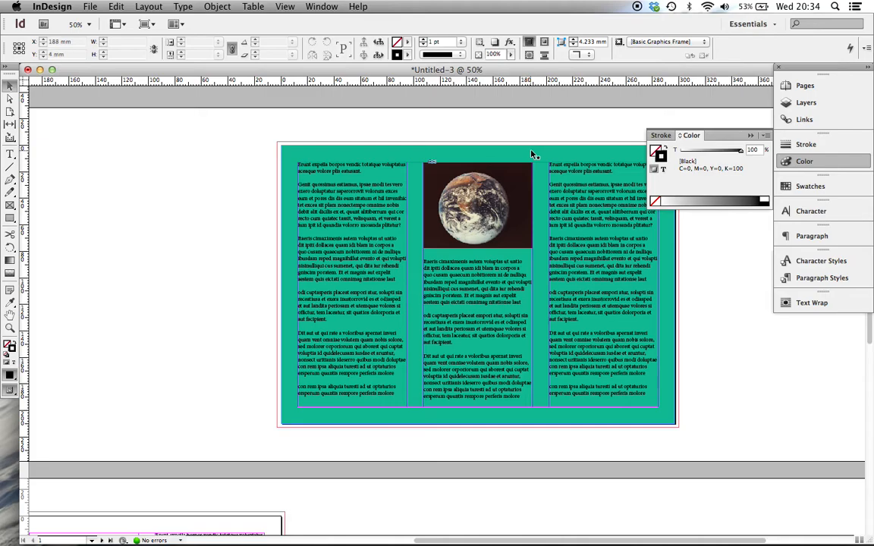
- Recolour the page's background rectangle light blue, C 50, M 0, Y 4, K 0
left_click(533, 152)
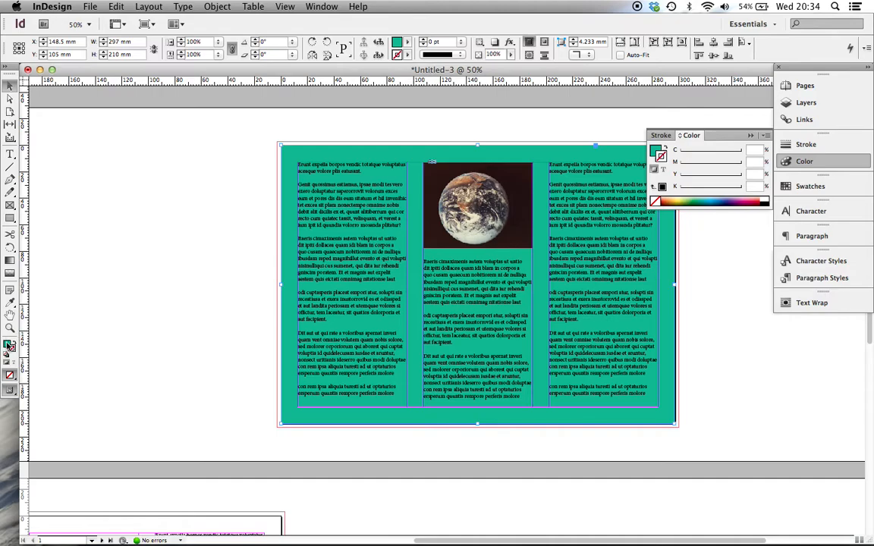
left_click(8, 346)
left_click(682, 201)
left_click(710, 199)
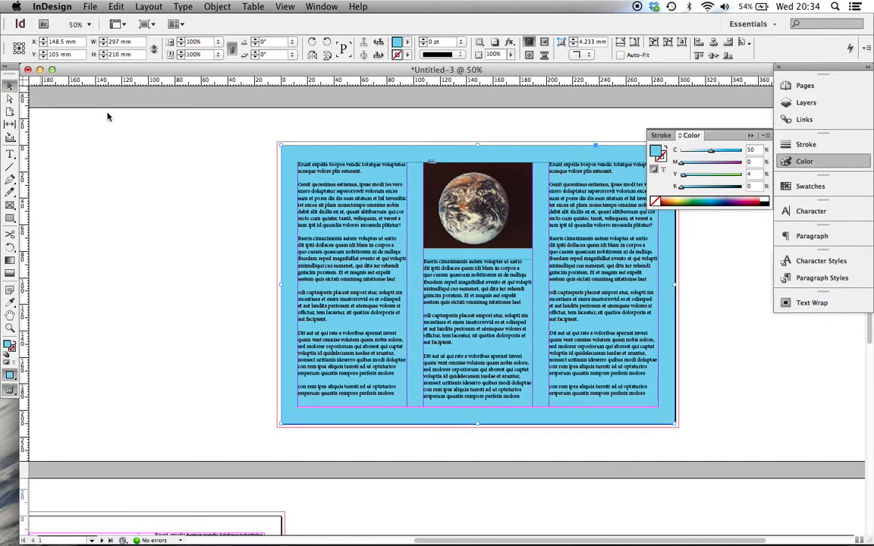
left_click(163, 122)
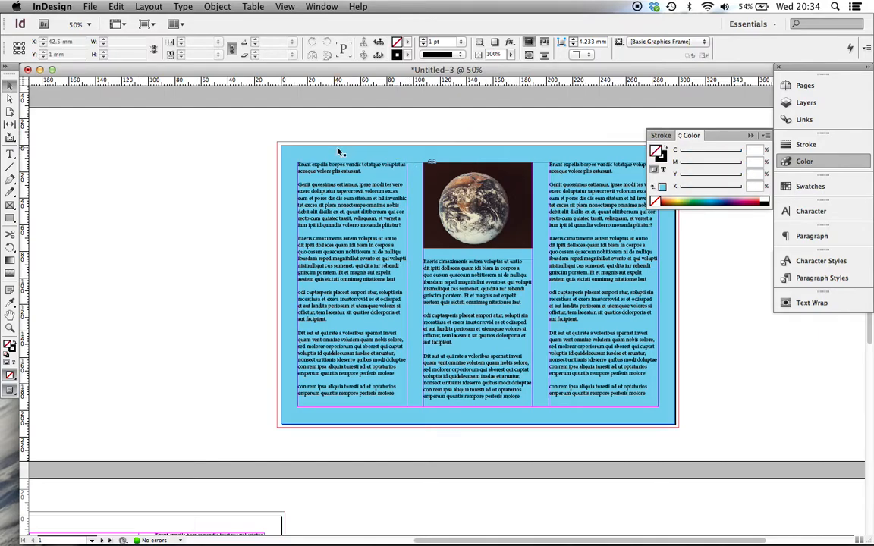
- Draw a circle about 57.5 mm in diameter with the Ellipse tool on the pasteboard beside the first page
left_click(10, 218)
left_click_drag(10, 219, 45, 229)
left_click_drag(138, 173, 214, 261)
- Add a short line of text along the circle's upper arc with the Type on a Path tool
left_click_drag(12, 157, 60, 155)
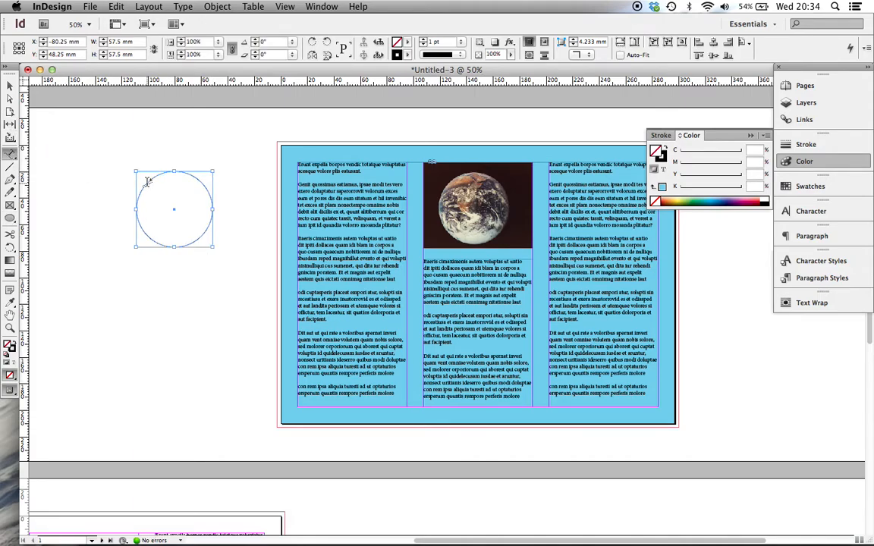
left_click(146, 182)
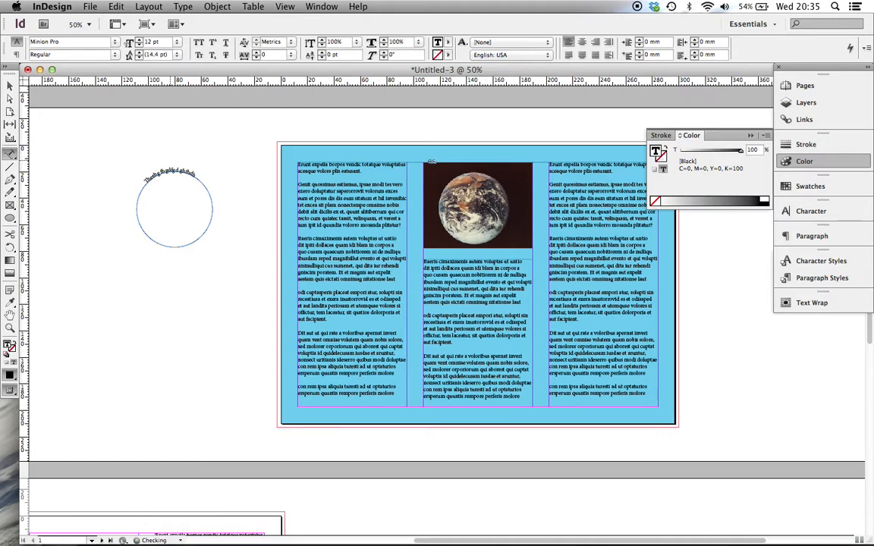
key("Escape")
left_click(128, 127)
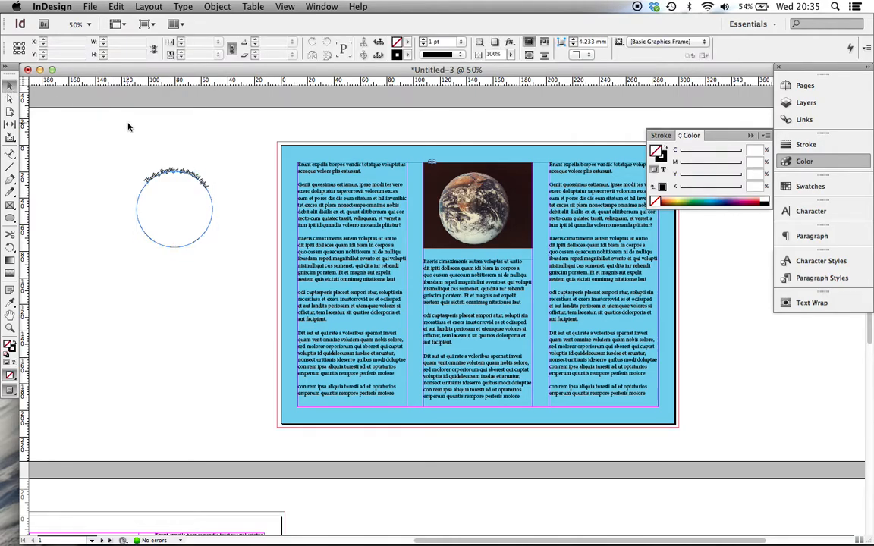
- Delete the circle with its path text and the light blue background rectangle on the first page
left_click(169, 172)
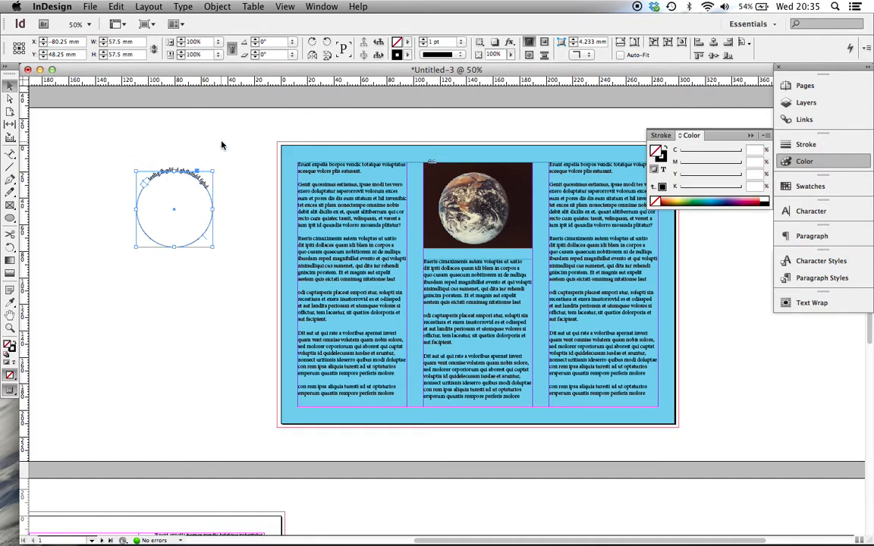
key("BackSpace")
left_click(304, 152)
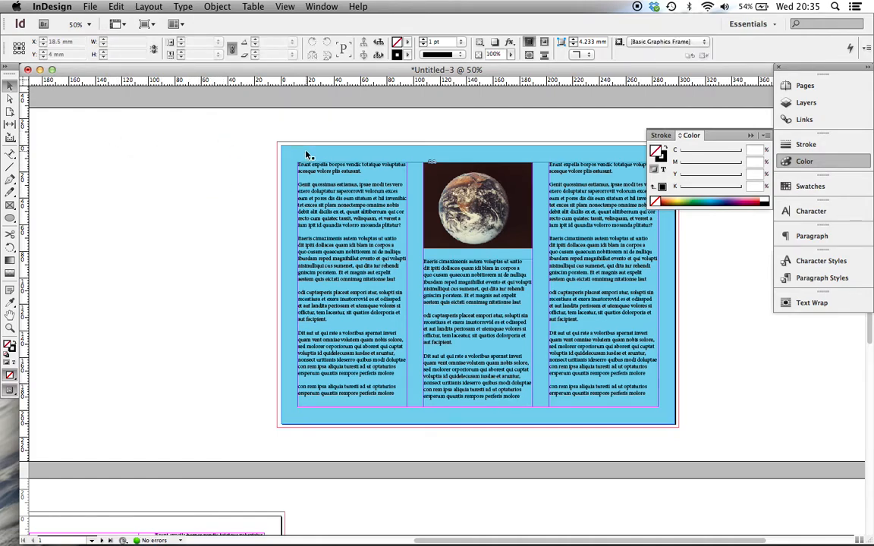
key("BackSpace")
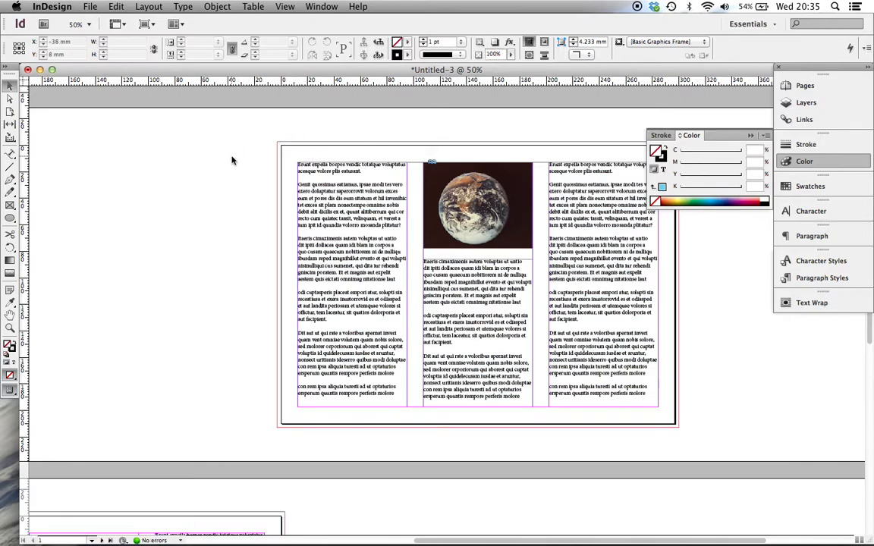
- Draw a horizontal line about 110.5 mm long on the pasteboard beside the first page with the Line tool
left_click(10, 169)
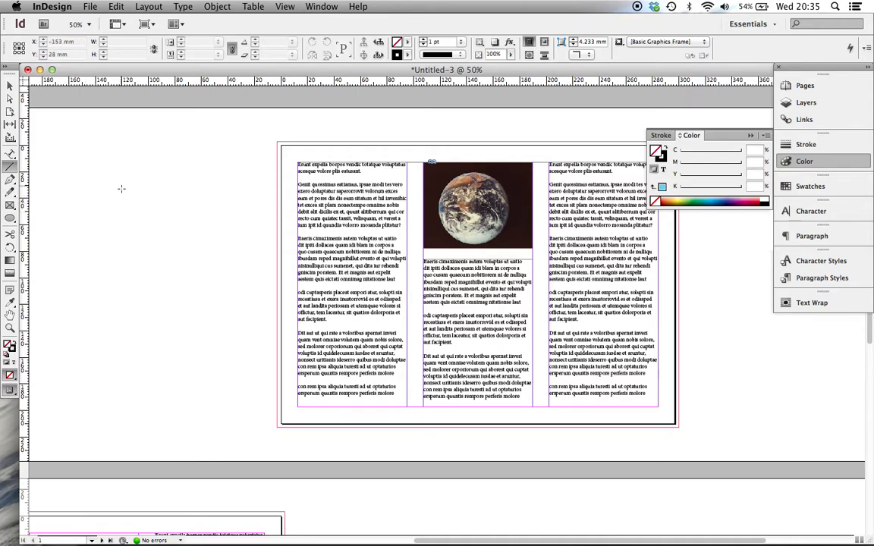
left_click_drag(91, 208, 238, 214)
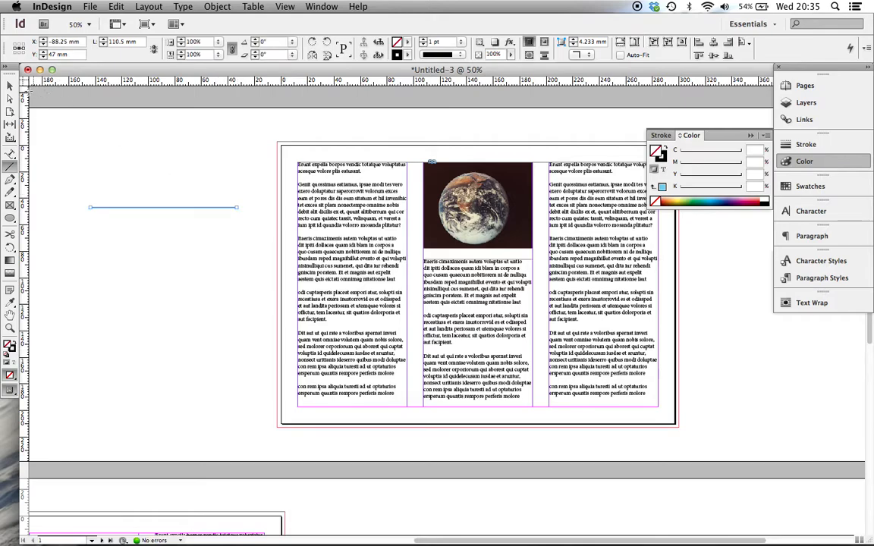
left_click(9, 85)
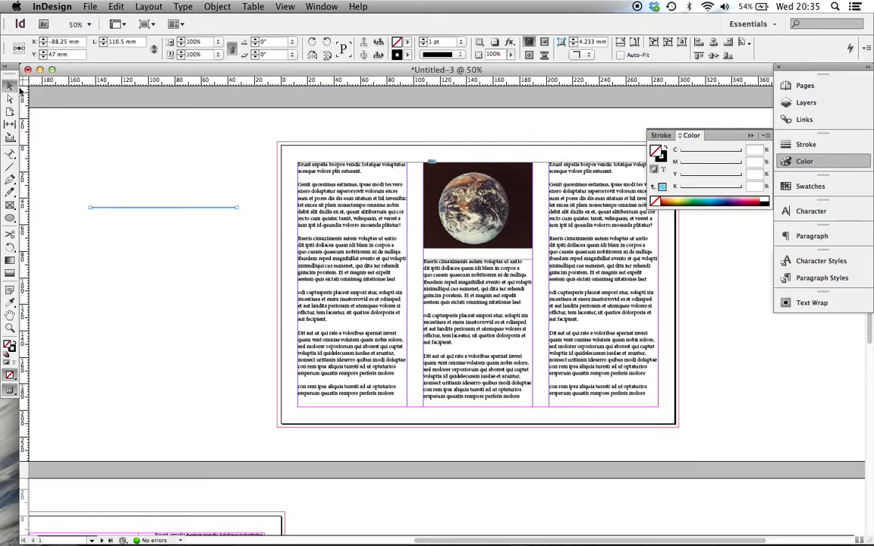
- Set the pasteboard line's stroke weight to 4 pt and its stroke type to Dotted
left_click(818, 144)
left_click(687, 148)
left_click(687, 148)
left_click(687, 148)
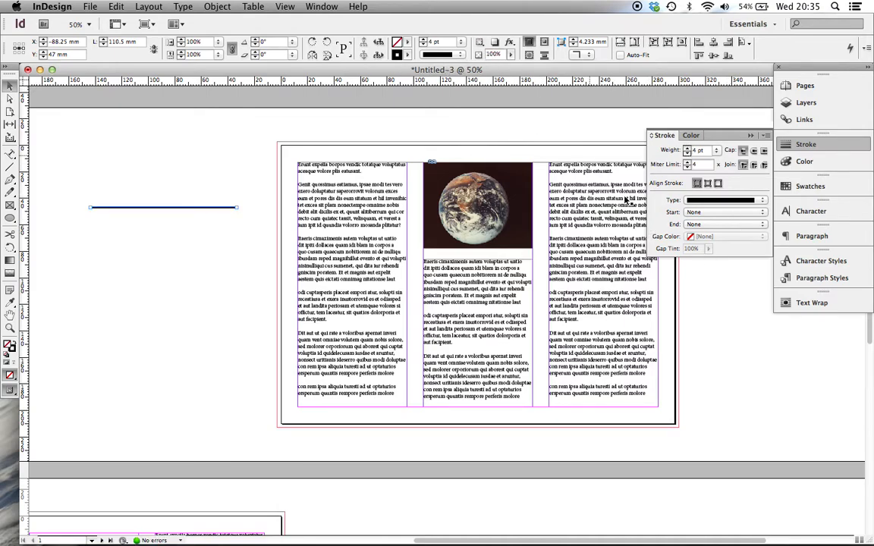
left_click(725, 199)
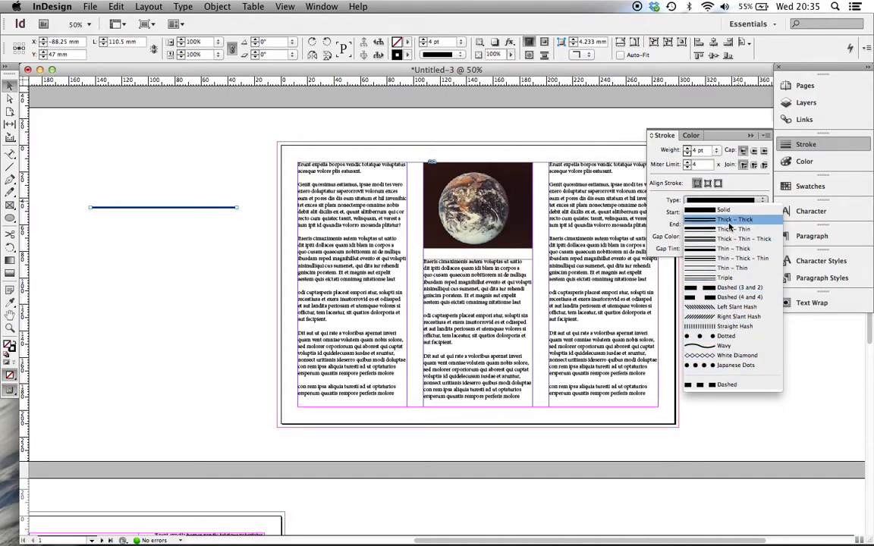
left_click(723, 336)
left_click(183, 223)
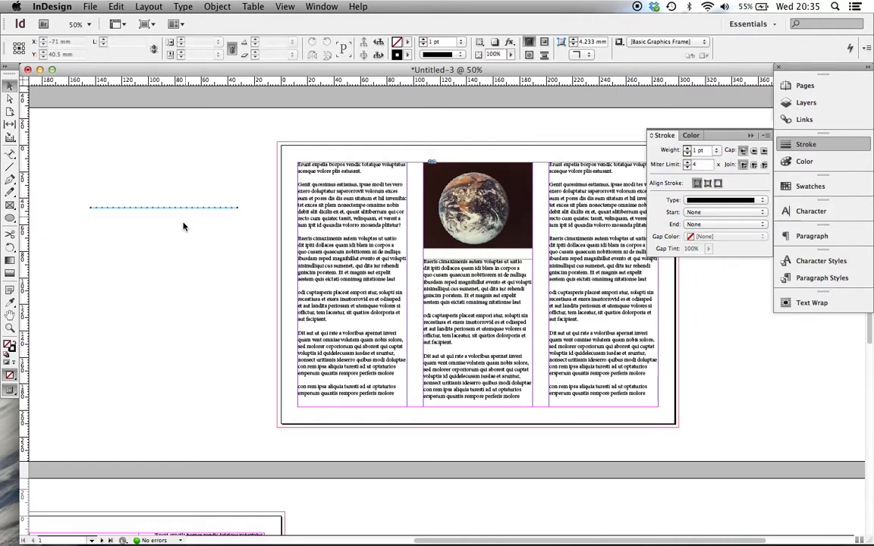
- Move the dotted line into the first text column, in the gap between the "Genit quossimus" and "Itaeris cimaximenis" paragraphs
left_click_drag(181, 212, 389, 231)
key("super+1")
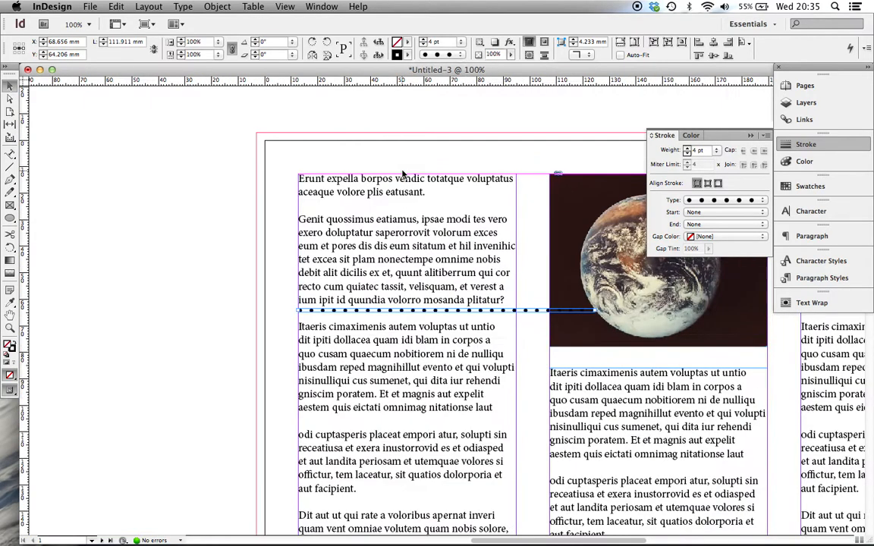
scroll(403, 173, "down", 3)
key("Down")
key("Down")
key("Down")
key("Down")
key("Down")
key("Down")
key("Down")
key("Down")
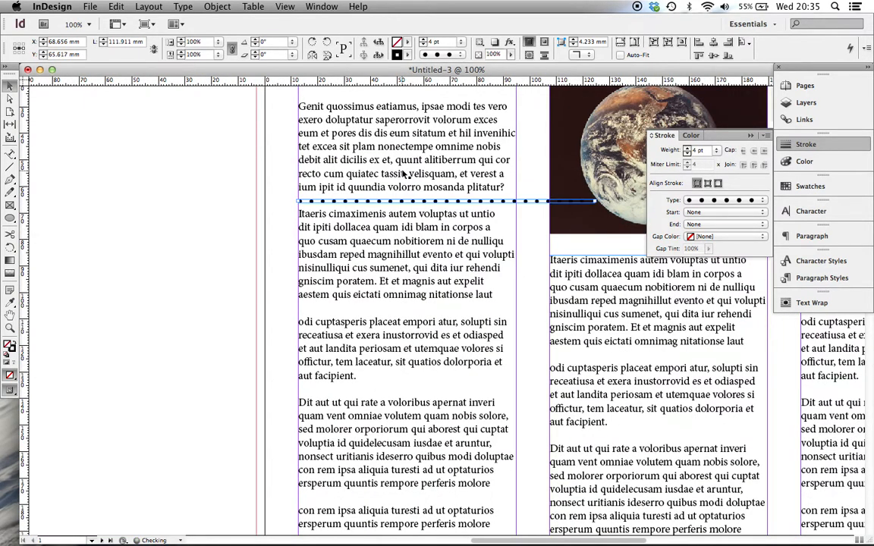
- Insert an extra blank line after "mosanda plitatur?" in the first column
key("t")
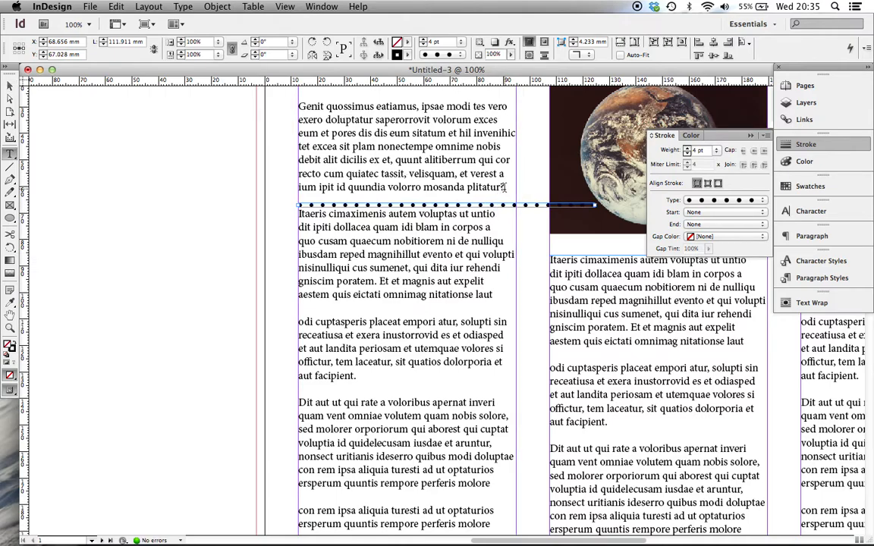
left_click(504, 187)
key("Return")
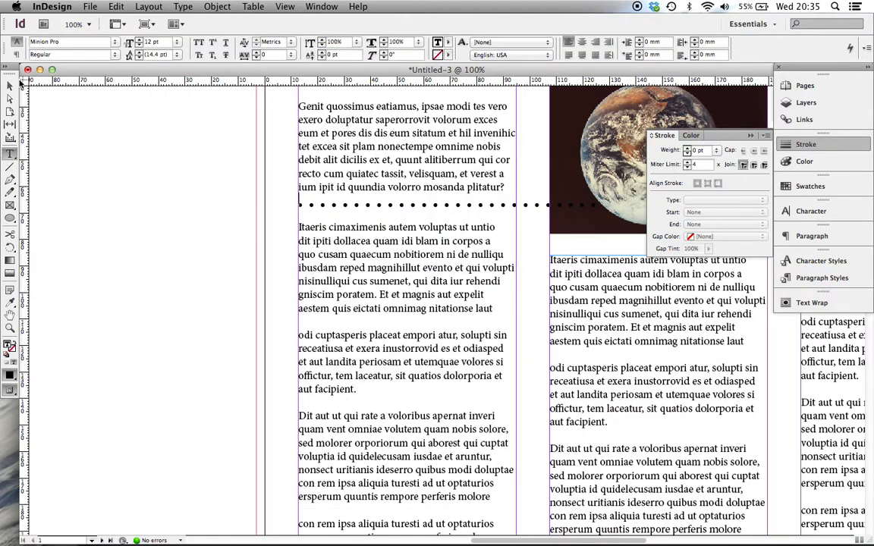
- Nudge the dotted line down within the paragraph gap and shorten it to the column width, about 82 mm
left_click(10, 86)
left_click(390, 205)
key("Down")
key("Down")
key("Down")
left_click_drag(594, 206, 516, 207)
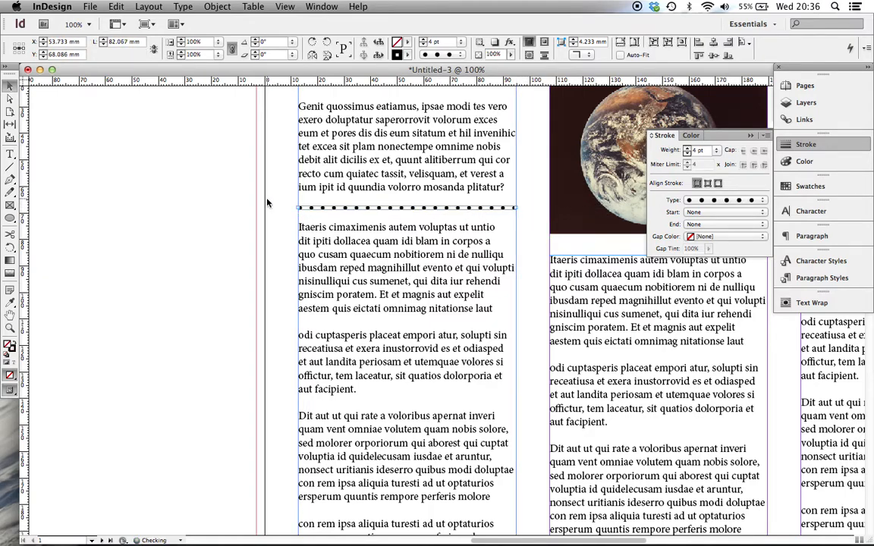
- Check the first page with its dotted line in Preview screen mode and return to Normal mode
left_click(136, 257)
key("super+minus")
key("super+minus")
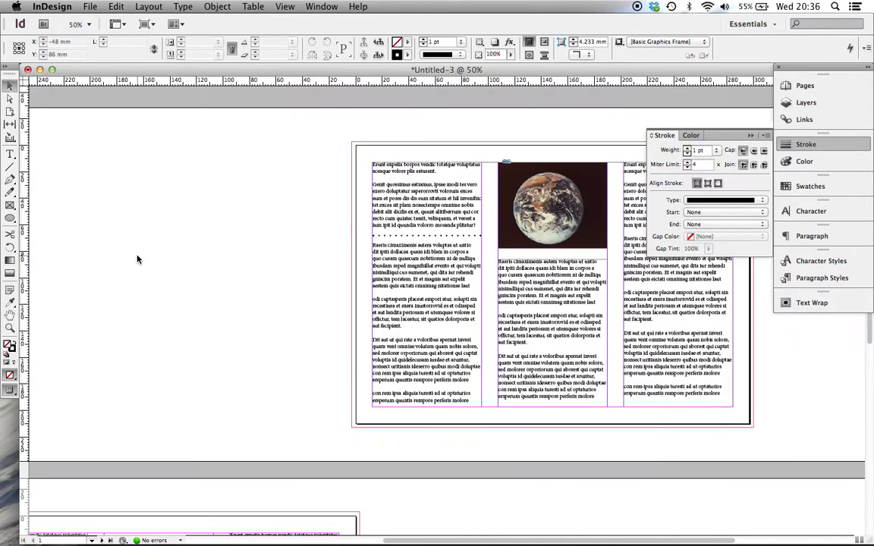
left_click_drag(7, 391, 34, 362)
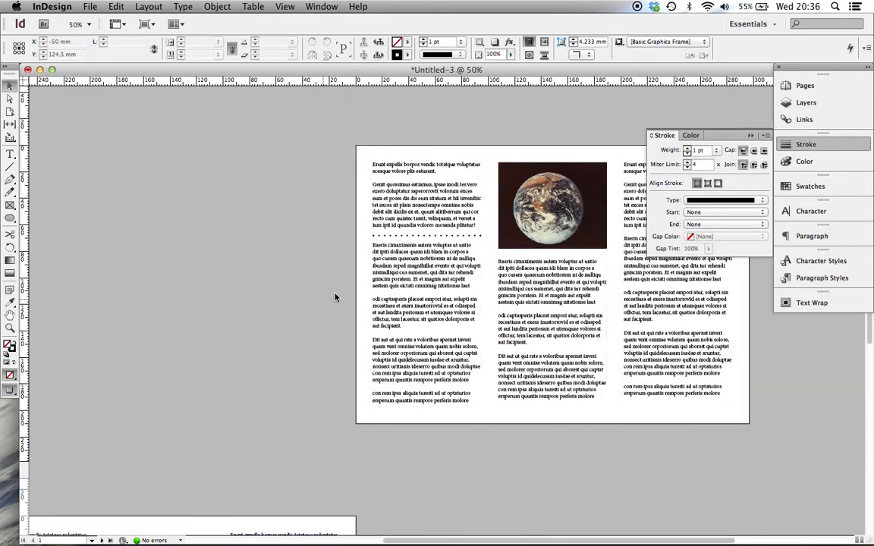
scroll(472, 244, "right", 3)
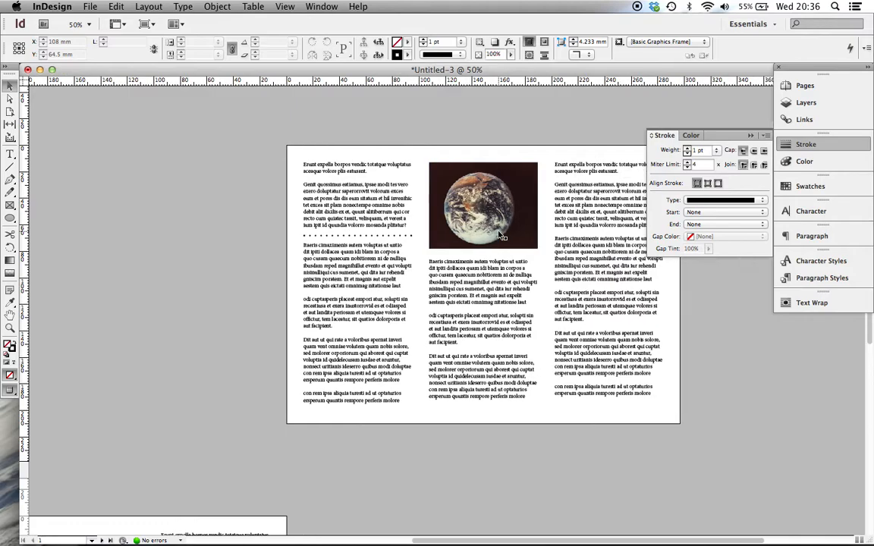
scroll(467, 170, "right", 6)
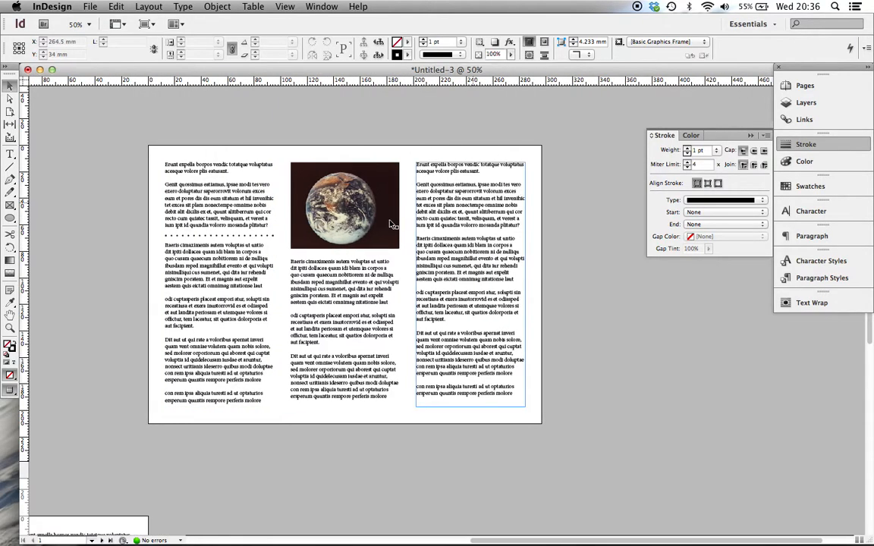
left_click_drag(10, 389, 34, 398)
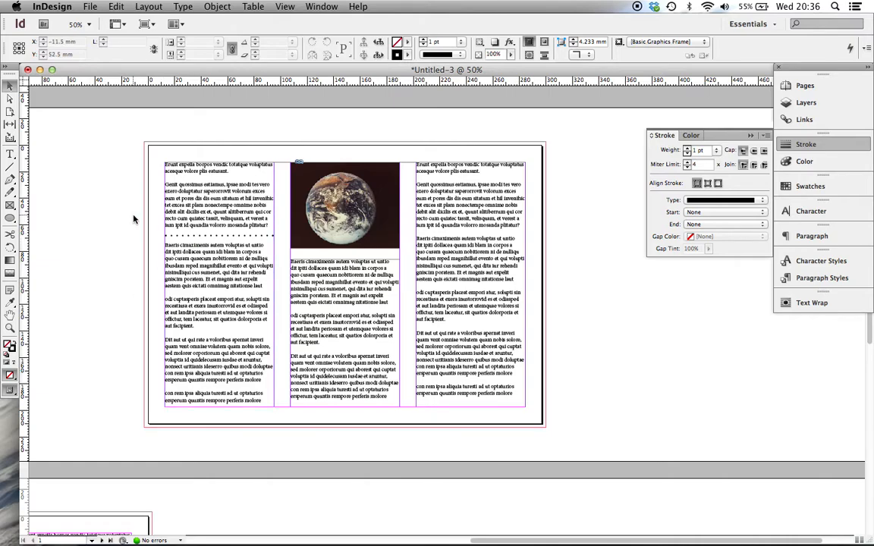
- Delete the dotted line from the first column
left_click(254, 235)
left_click(293, 150)
left_click(226, 236)
left_click(231, 133)
left_click(212, 237)
key("Delete")
- Switch the screen mode to Preview and examine the first page without frames and guides
scroll(211, 241, "left", 5)
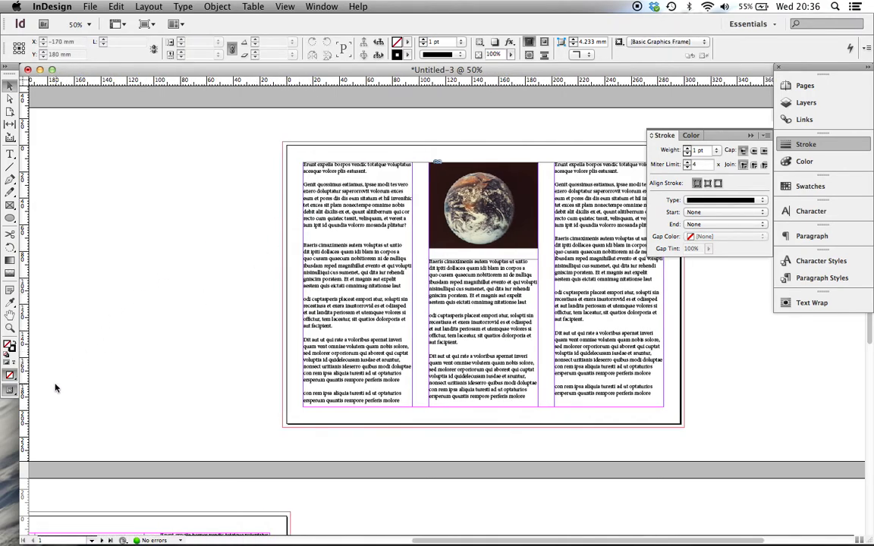
scroll(277, 273, "right", 5)
scroll(277, 273, "down", 2)
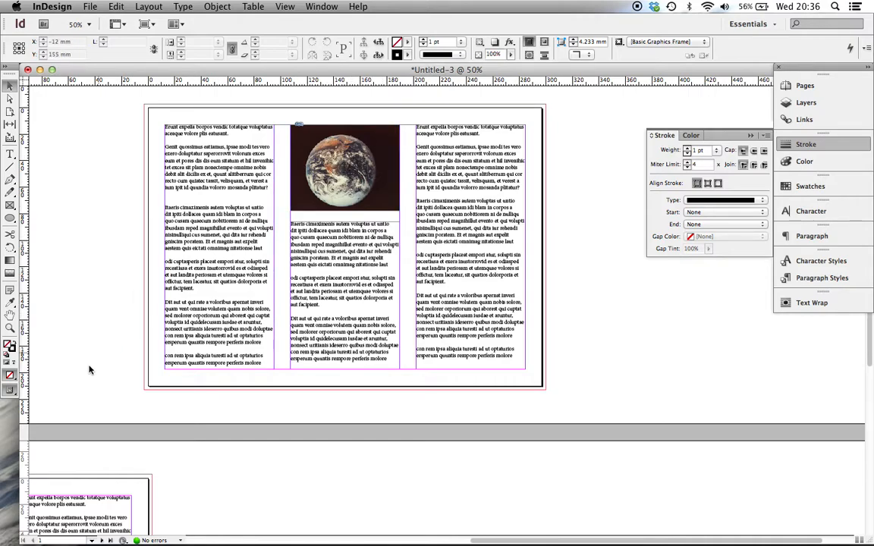
left_click(11, 392)
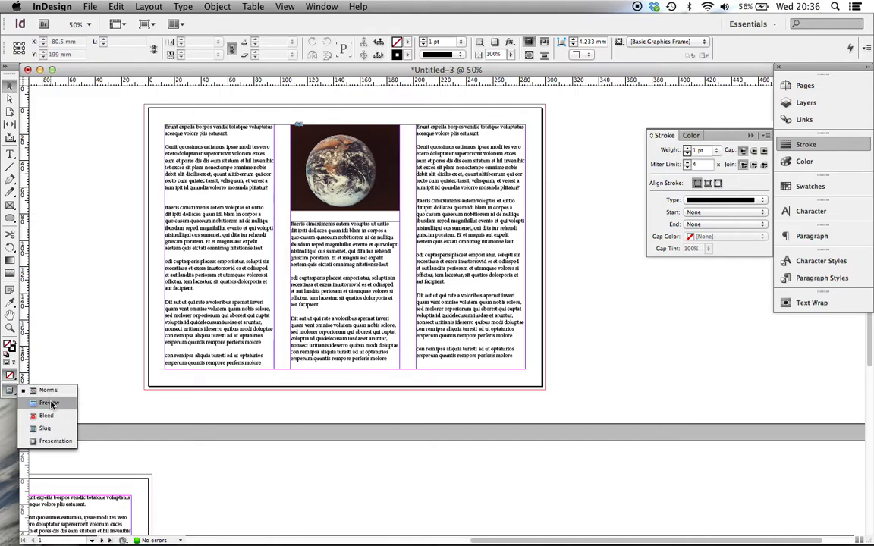
left_click(49, 403)
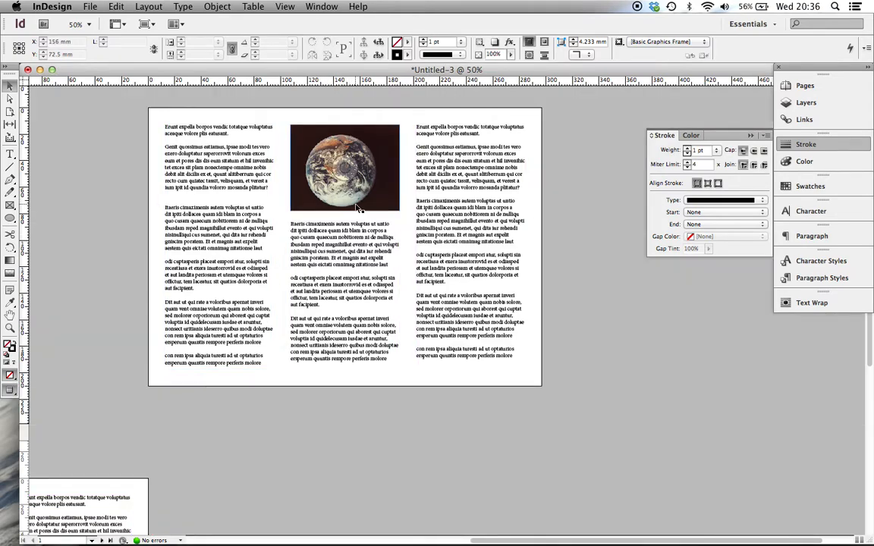
key("super+equal")
key("super+equal")
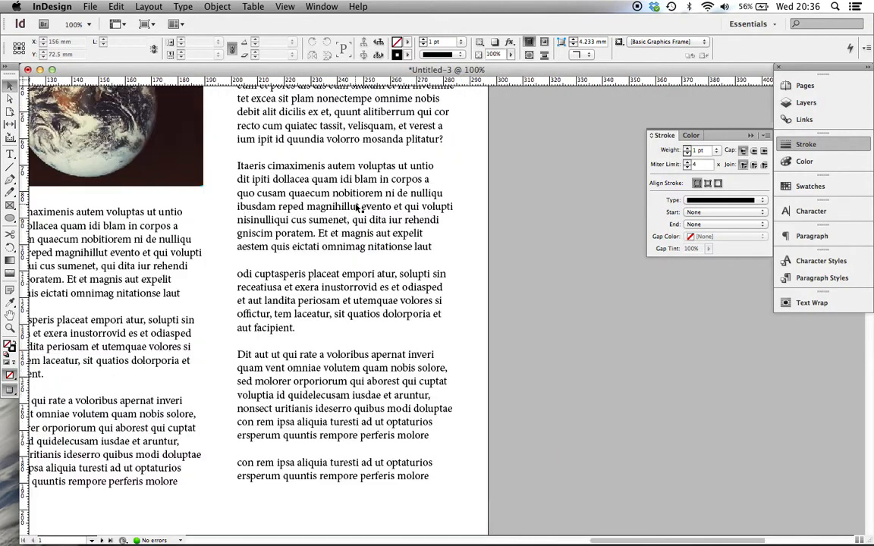
key("super+minus")
key("super+minus")
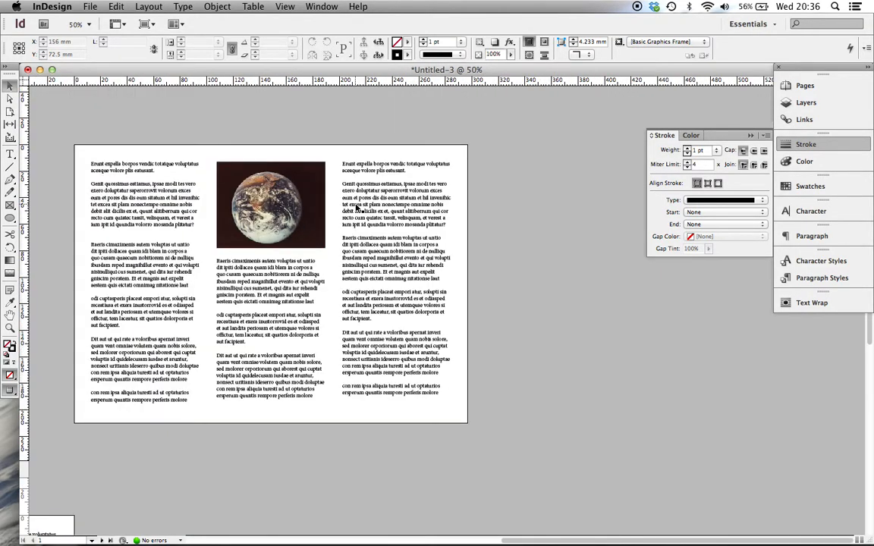
- View the first page in the Bleed and Presentation screen modes, ending back in Normal mode
left_click(9, 390)
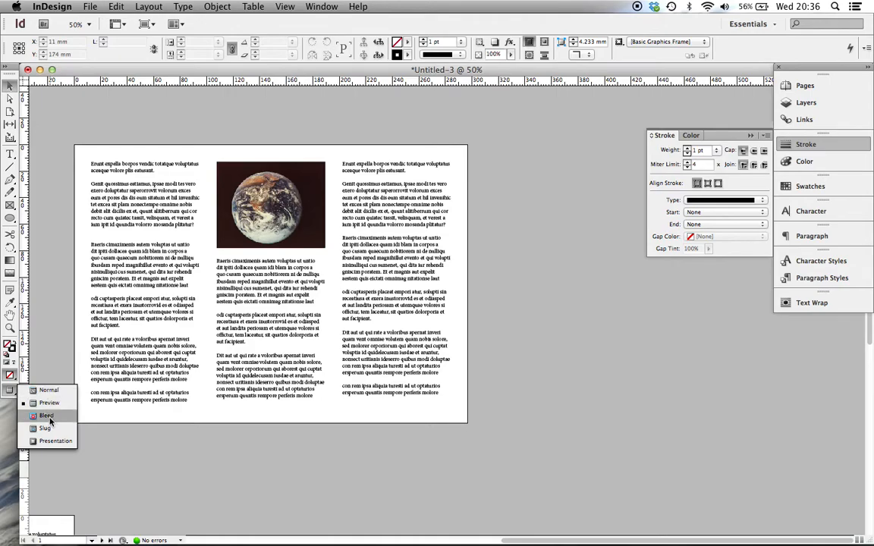
left_click(48, 418)
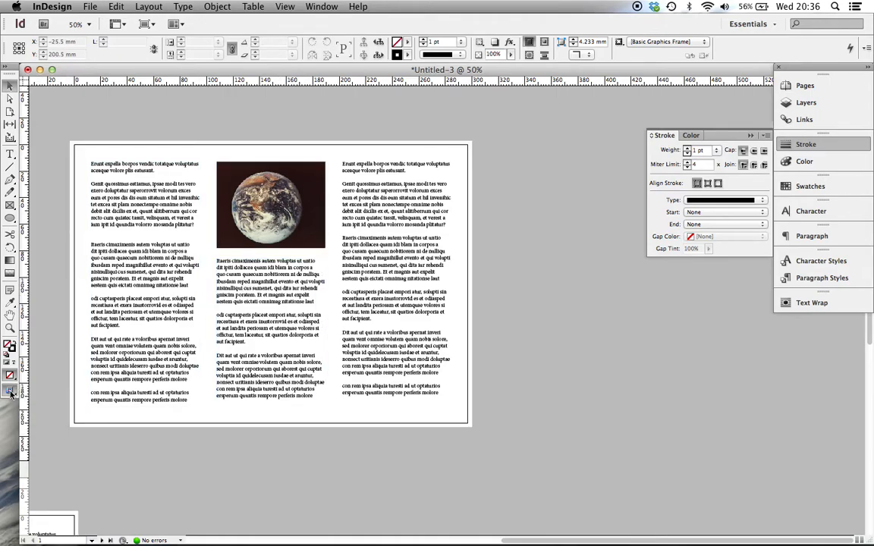
left_click(10, 392)
left_click(48, 445)
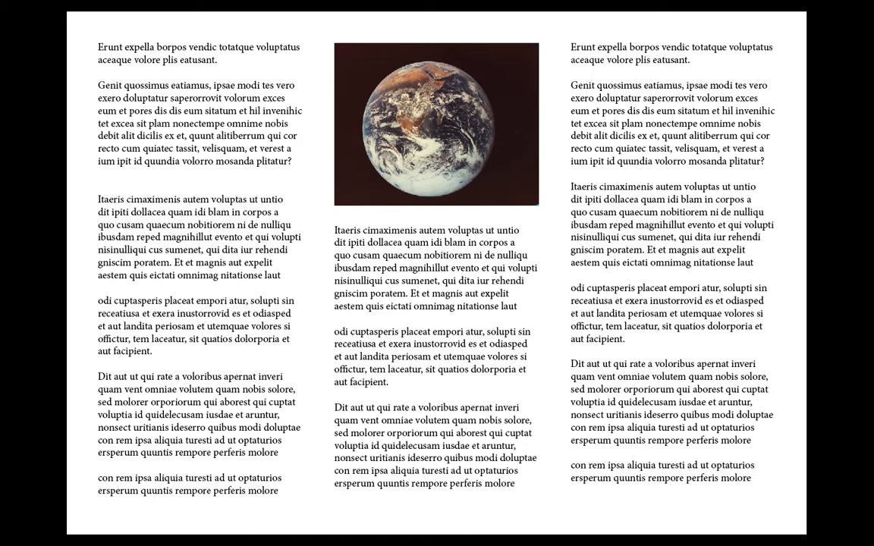
key("Escape")
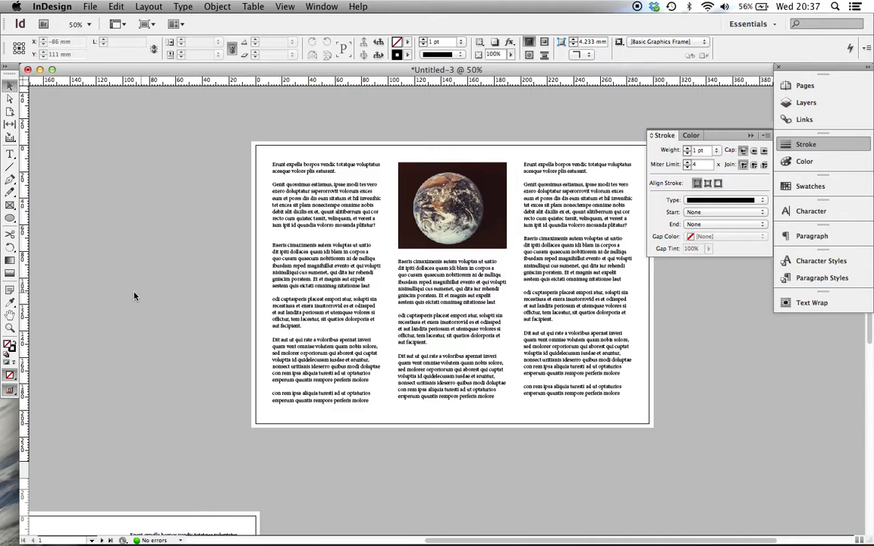
left_click(10, 391)
left_click(50, 391)
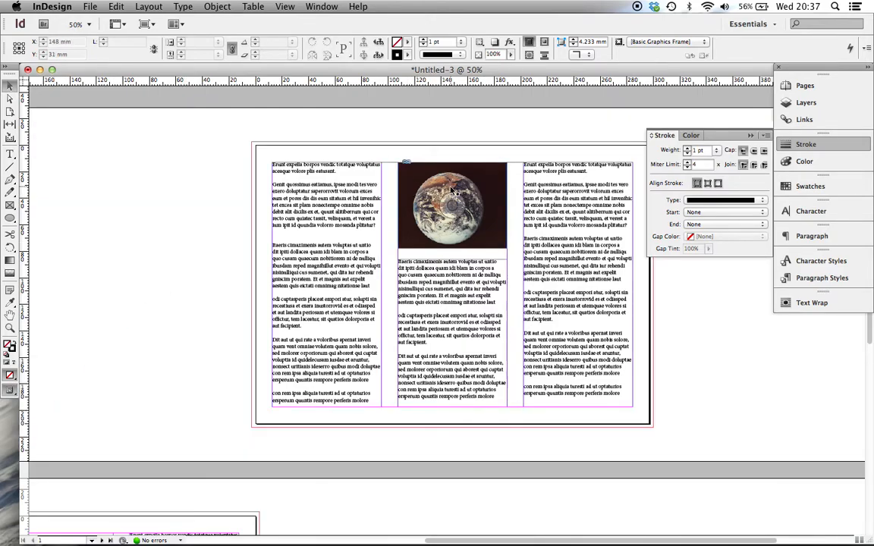
- Set the document's display performance to High Quality Display
scroll(444, 141, "right", 3)
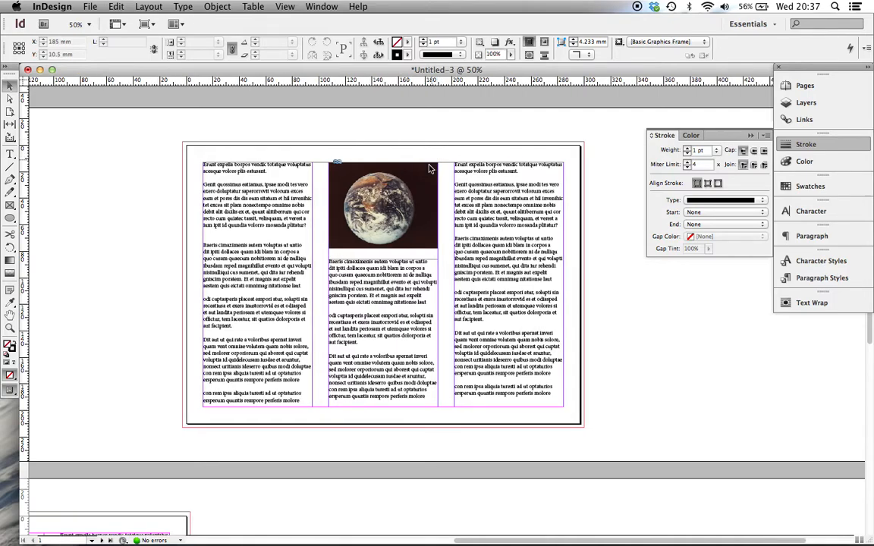
left_click(413, 186)
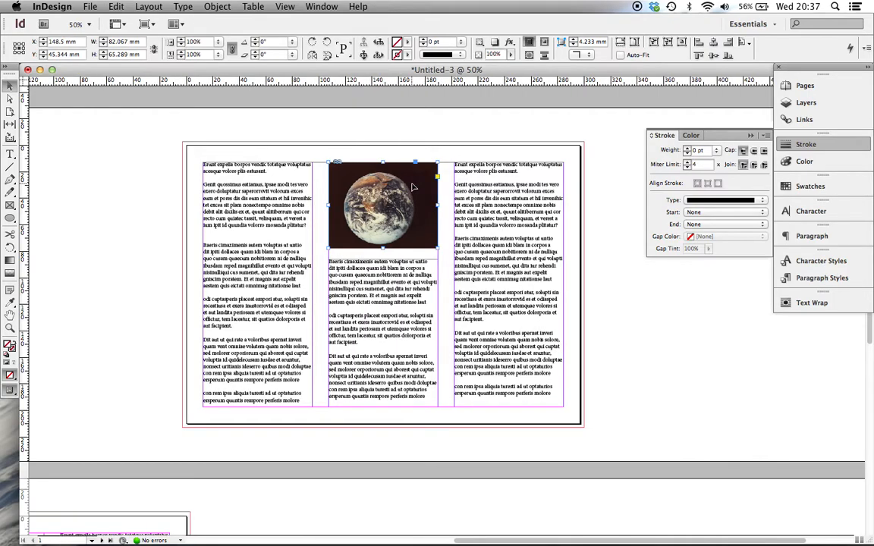
left_click(291, 9)
mouse_move(344, 179)
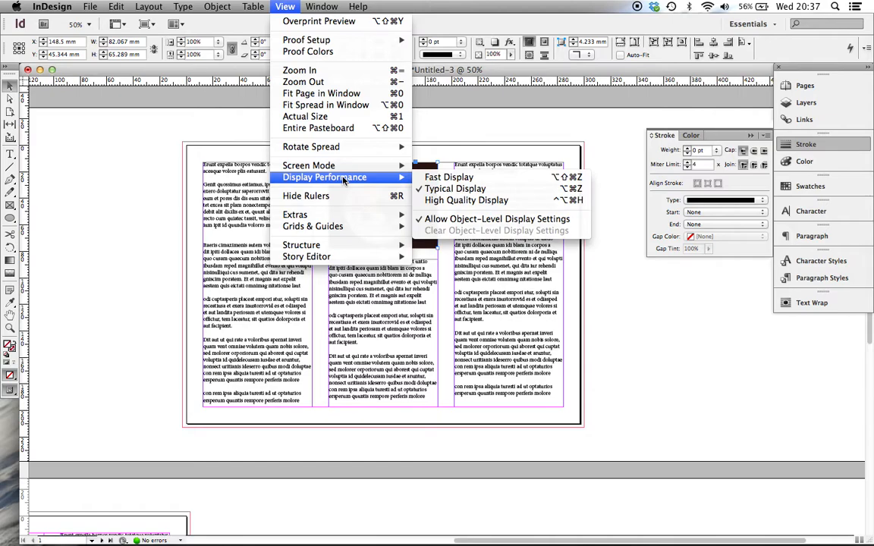
left_click(460, 200)
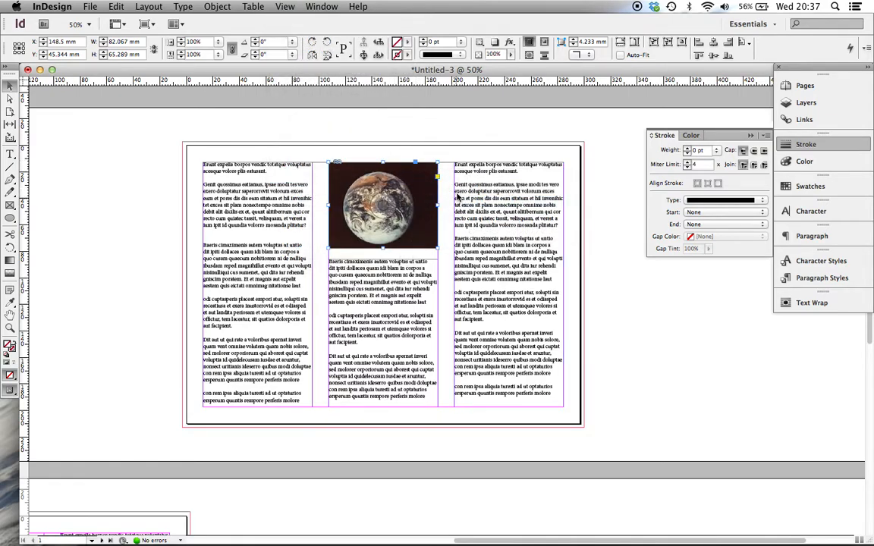
left_click(403, 136)
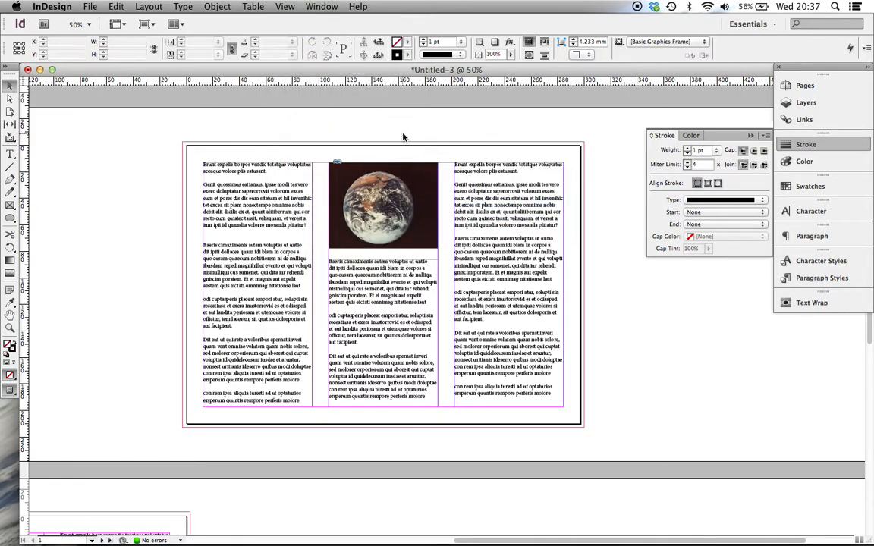
- Examine the Earth image's display quality close up at 125% and return to the 50% page view
key("super+equal")
key("super+equal")
key("super+equal")
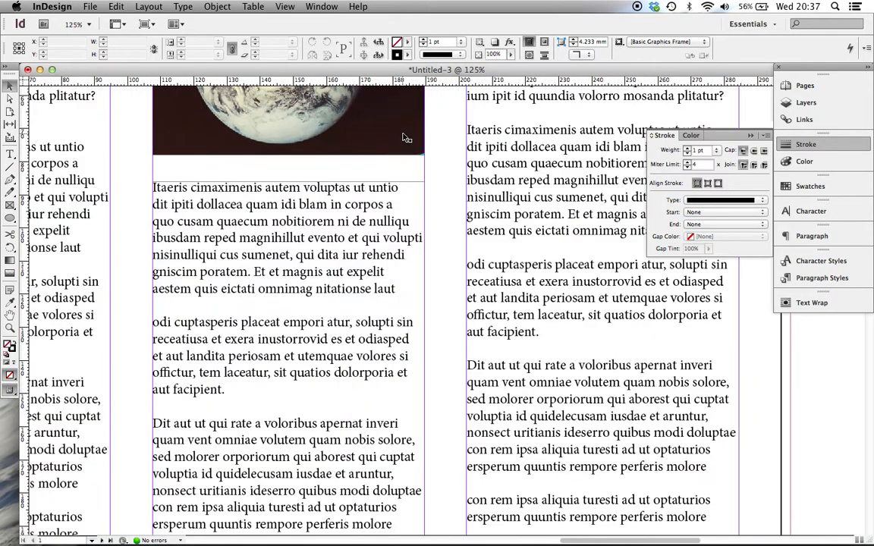
scroll(407, 138, "up", 3)
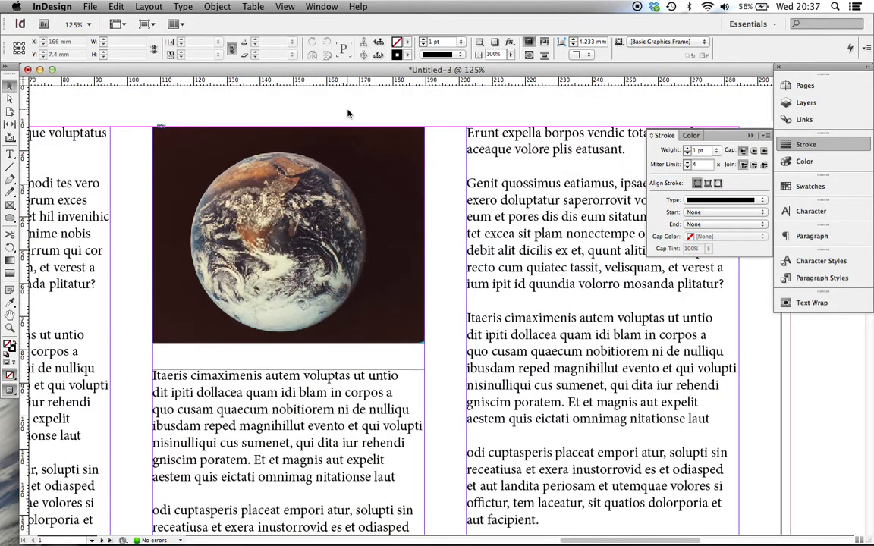
key("super+minus")
key("super+minus")
key("super+minus")
key("super+minus")
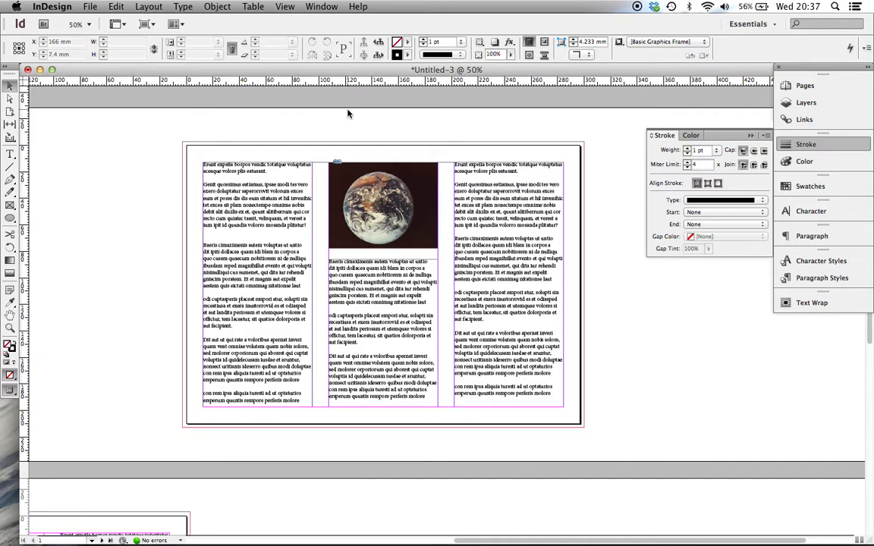
- Set the document's display performance to Typical Display
left_click(286, 6)
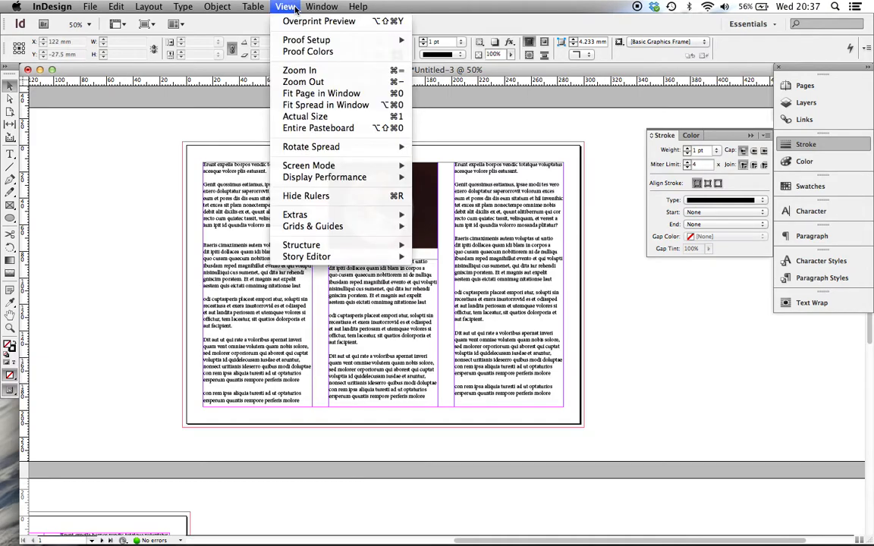
mouse_move(357, 177)
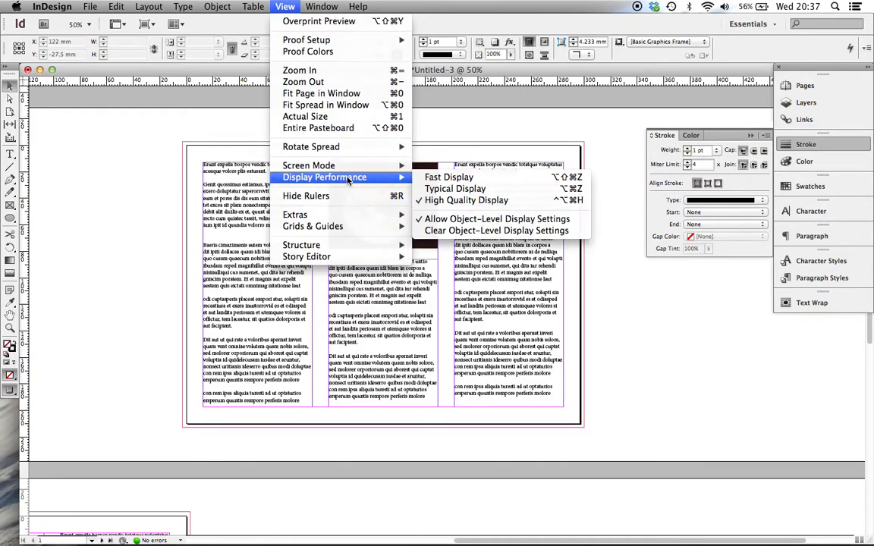
left_click(450, 189)
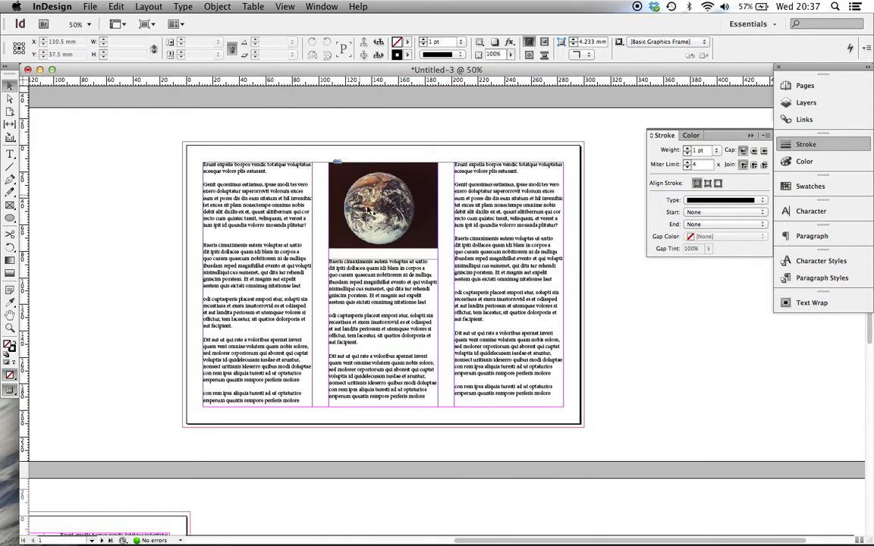
- Look over the first page with the Earth image and the second page with the publication logo
scroll(151, 205, "left", 3)
scroll(151, 205, "down", 2)
scroll(152, 207, "left", 10)
scroll(153, 207, "down", 6)
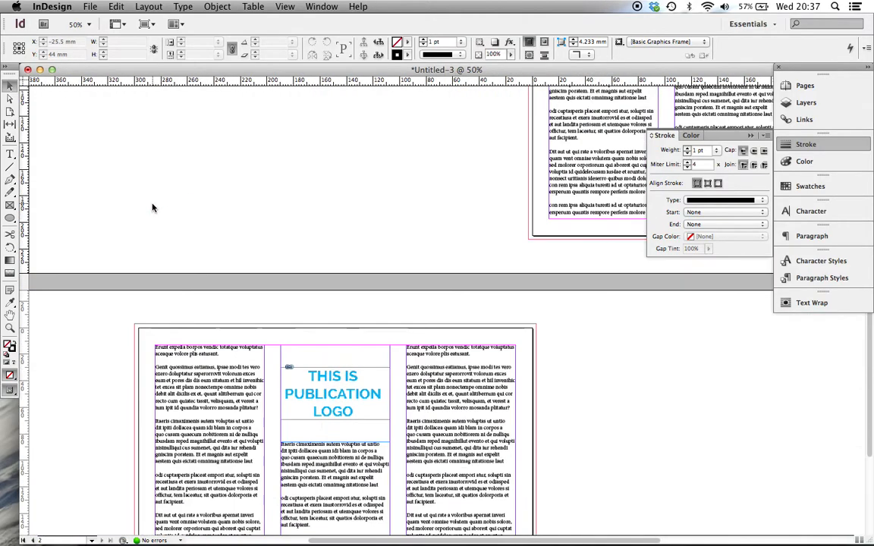
scroll(334, 346, "up", 3)
scroll(334, 346, "right", 3)
scroll(334, 346, "up", 5)
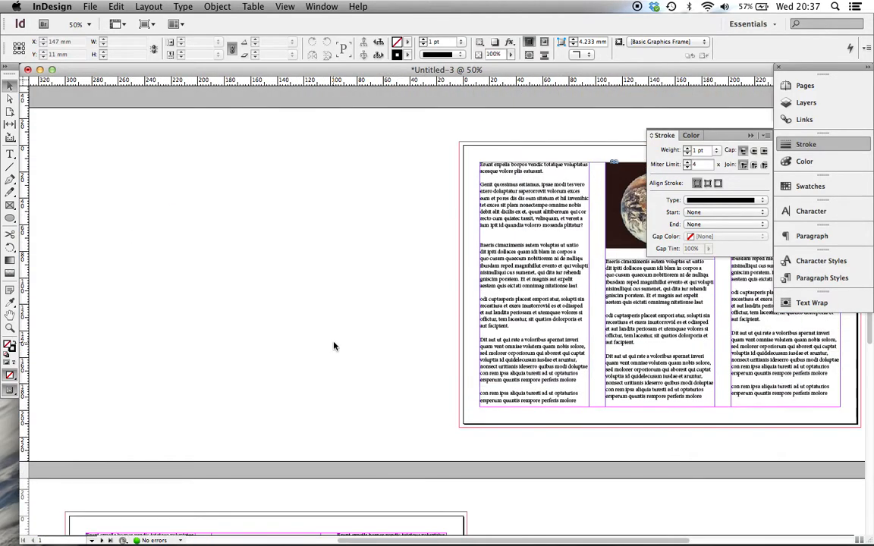
scroll(334, 346, "right", 12)
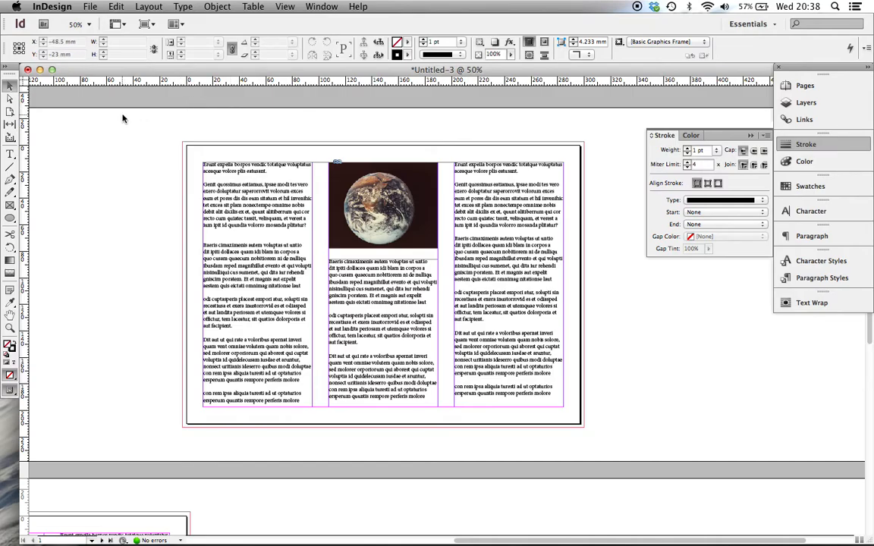
scroll(145, 269, "down", 8)
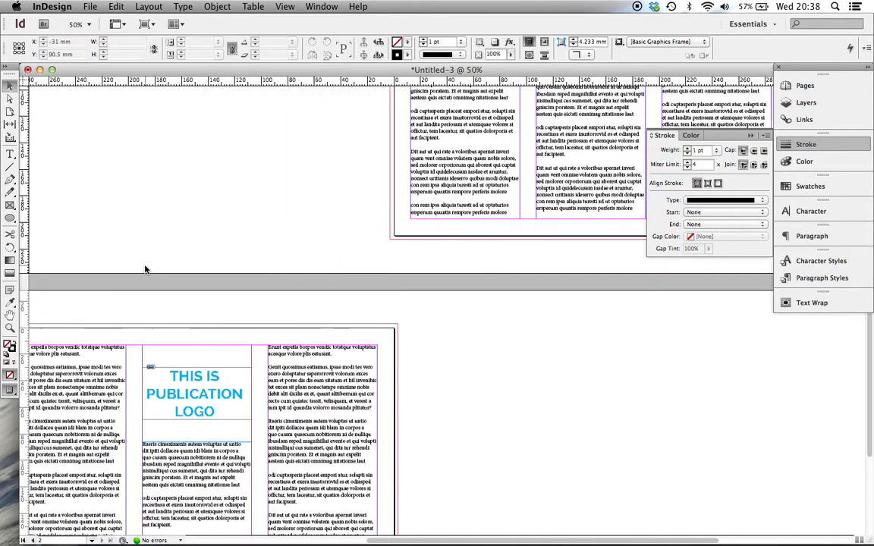
scroll(145, 269, "up", 6)
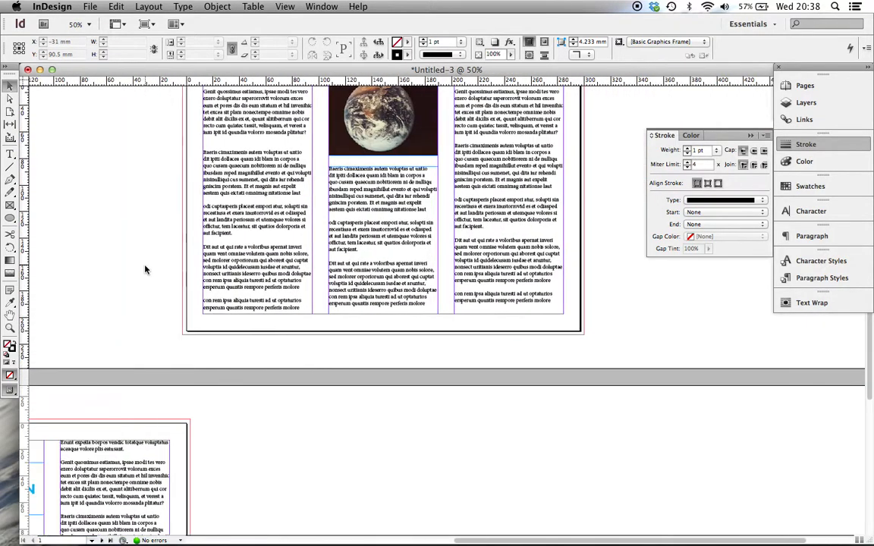
scroll(145, 270, "up", 3)
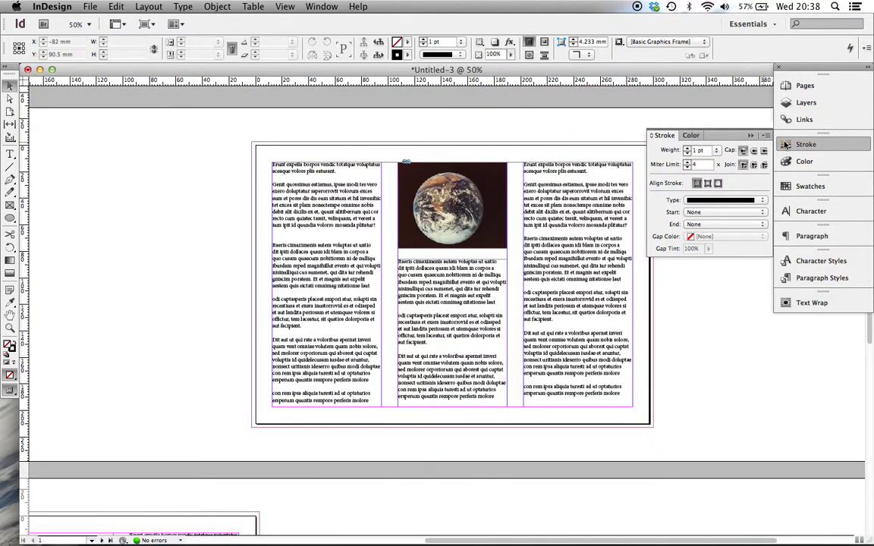
- Collapse the stroke settings and start exporting the document as an Adobe PDF (Print) file named sample in the indd folder
left_click(811, 144)
left_click(94, 7)
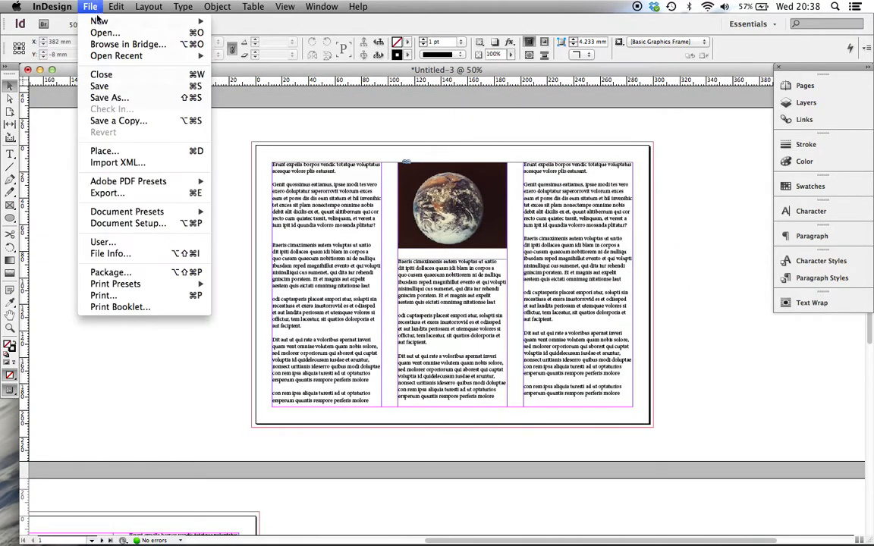
left_click(122, 194)
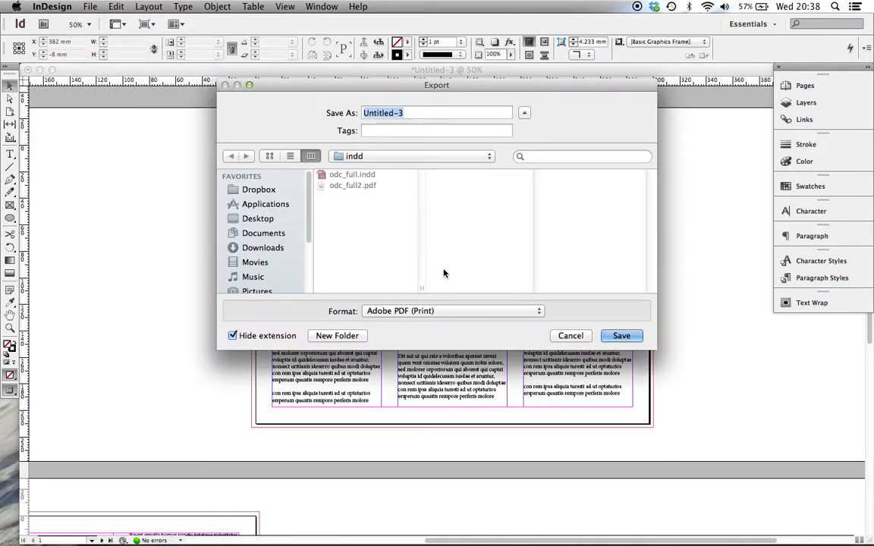
left_click(419, 314)
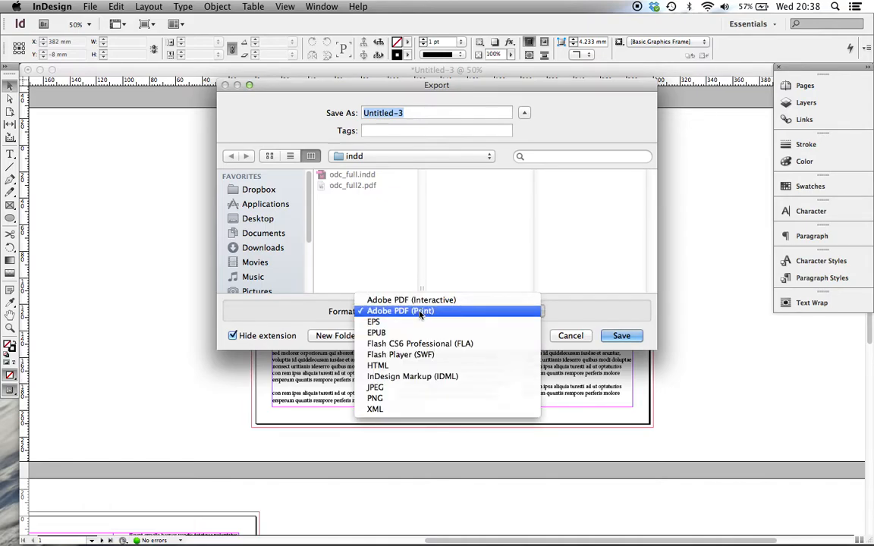
left_click(419, 314)
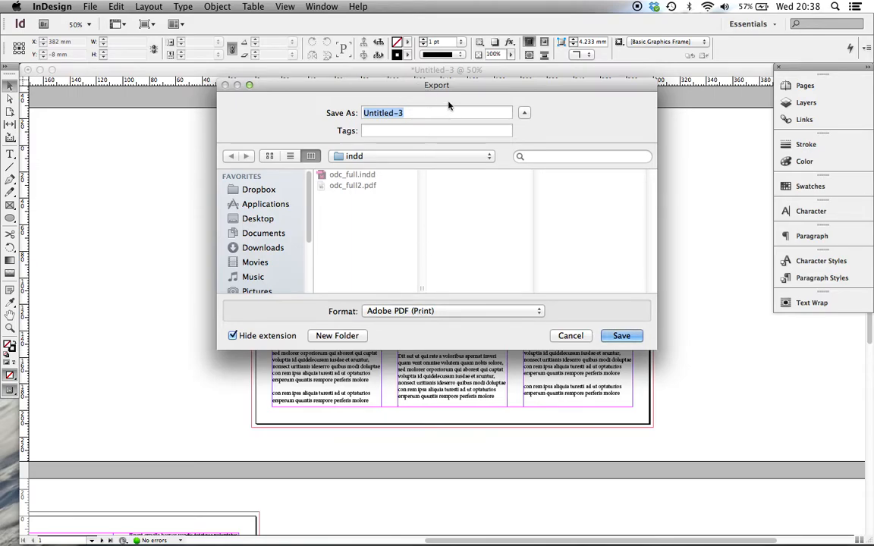
left_click(624, 338)
type("sample")
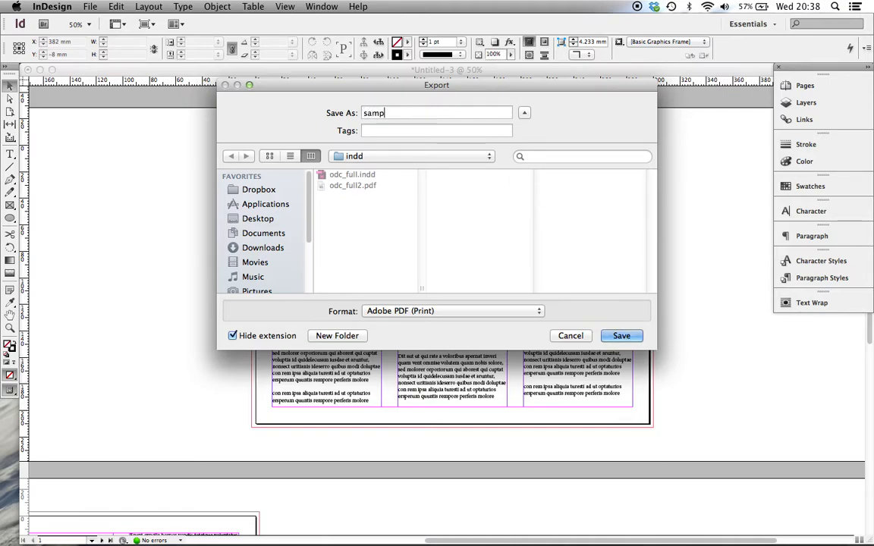
left_click(622, 336)
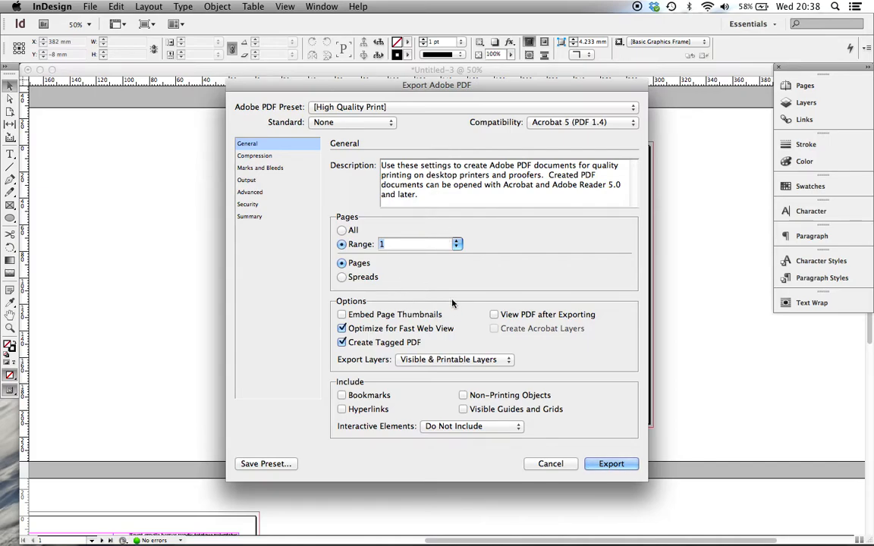
- Set the colour images to Average Downsampling in the PDF export's compression settings
left_click(254, 156)
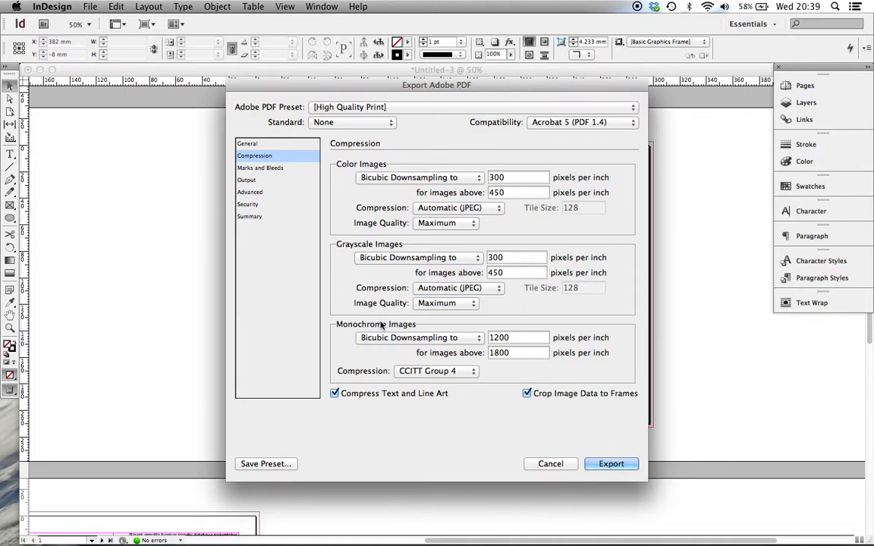
left_click(415, 181)
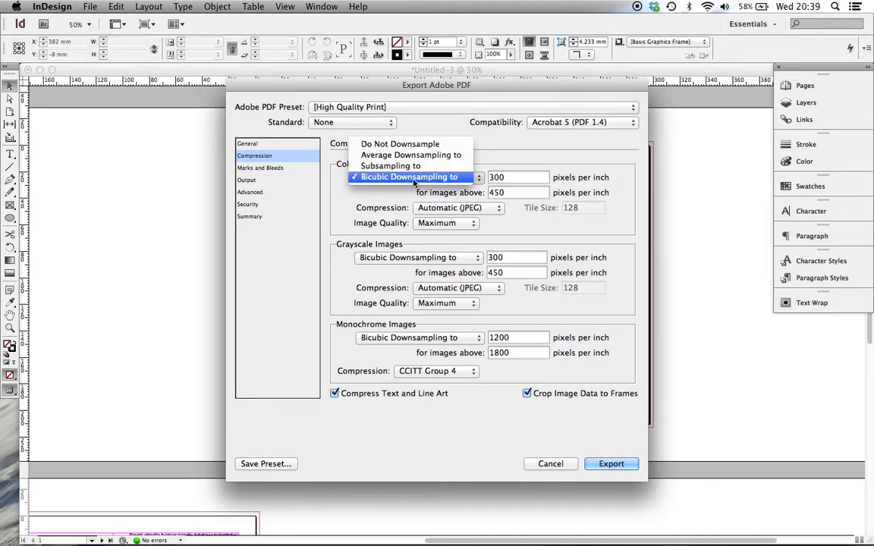
left_click(408, 146)
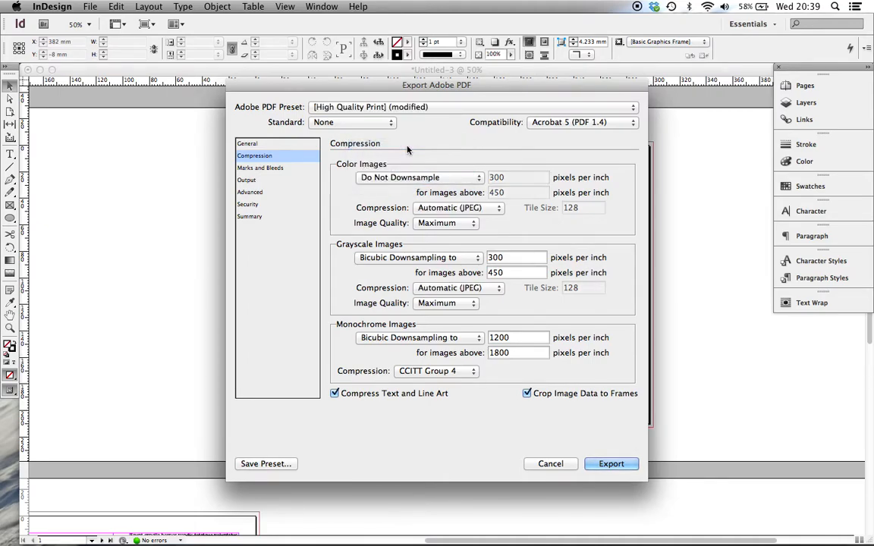
left_click(411, 258)
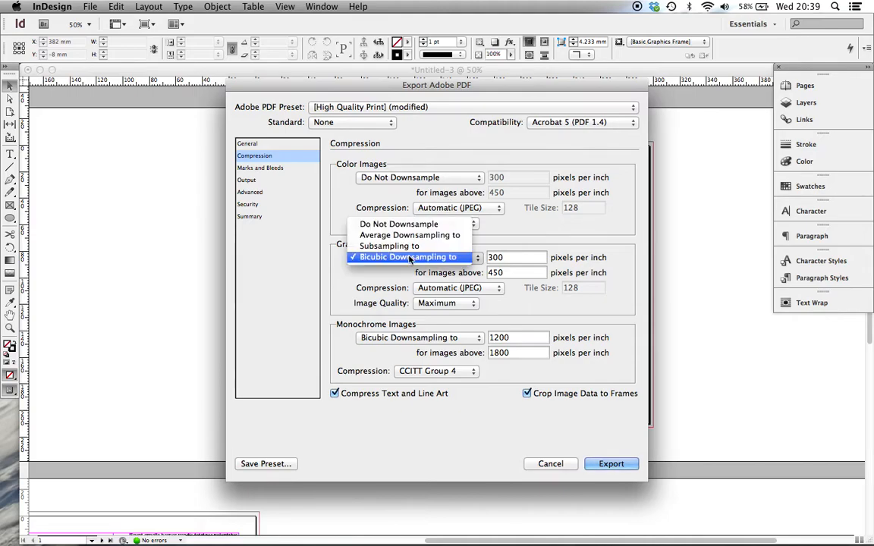
left_click(341, 234)
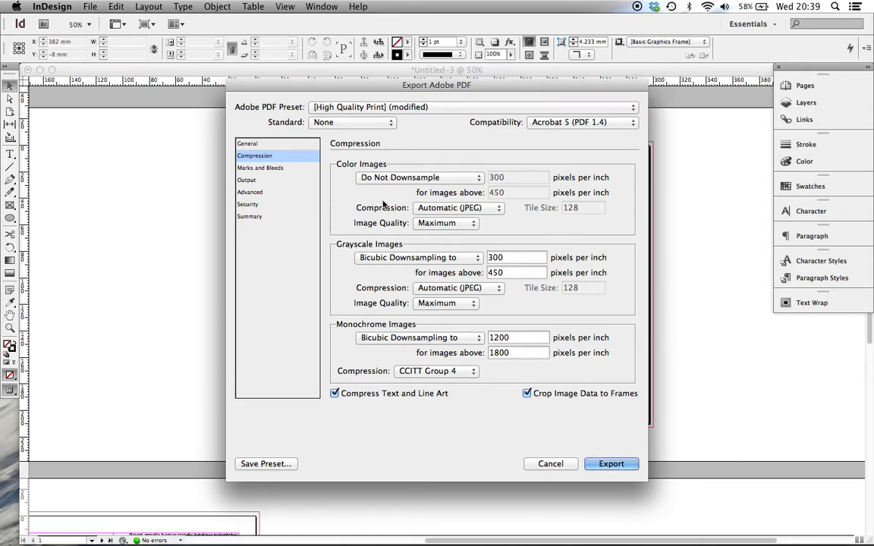
left_click(456, 179)
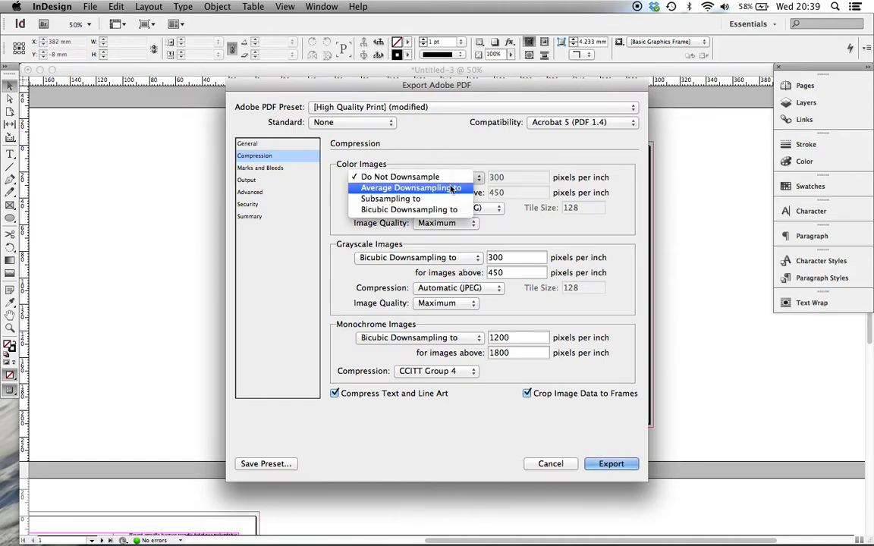
left_click(460, 188)
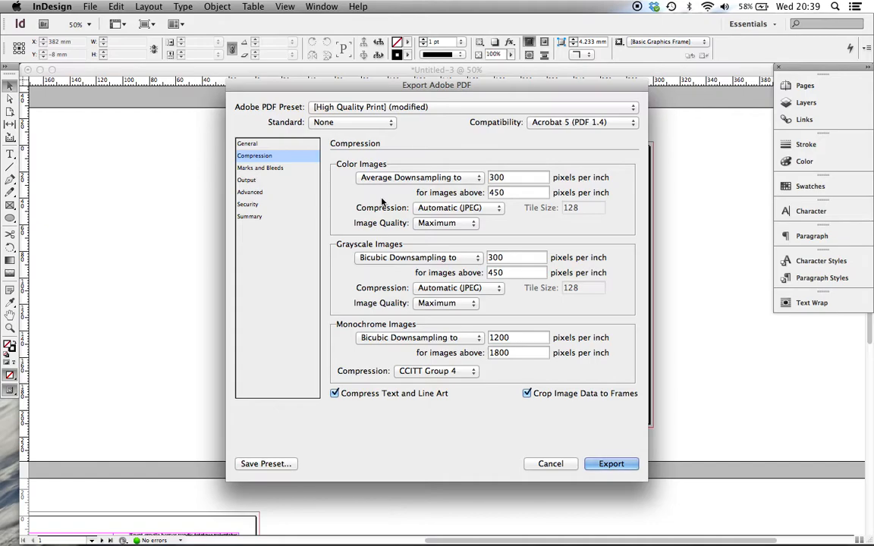
- Include only Crop Marks as printer's marks in the PDF export and use the document bleed settings
left_click(291, 169)
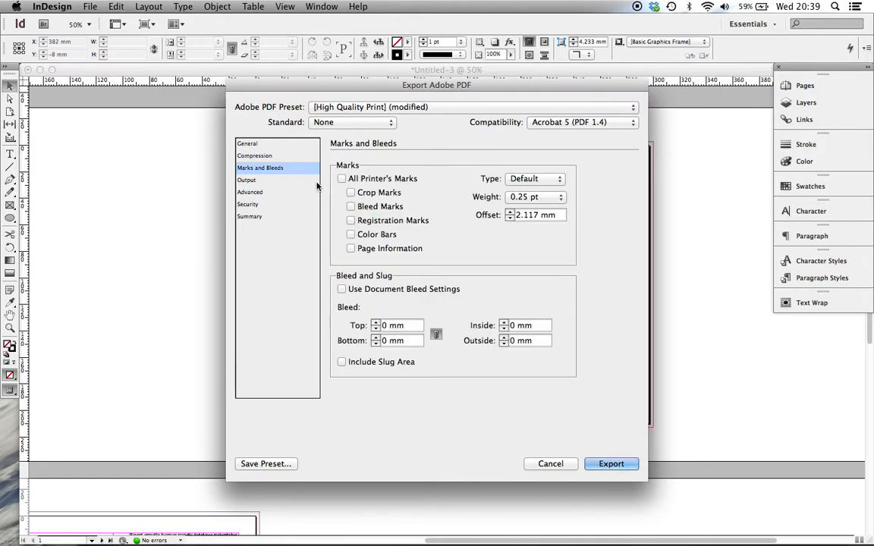
left_click_drag(478, 95, 326, 118)
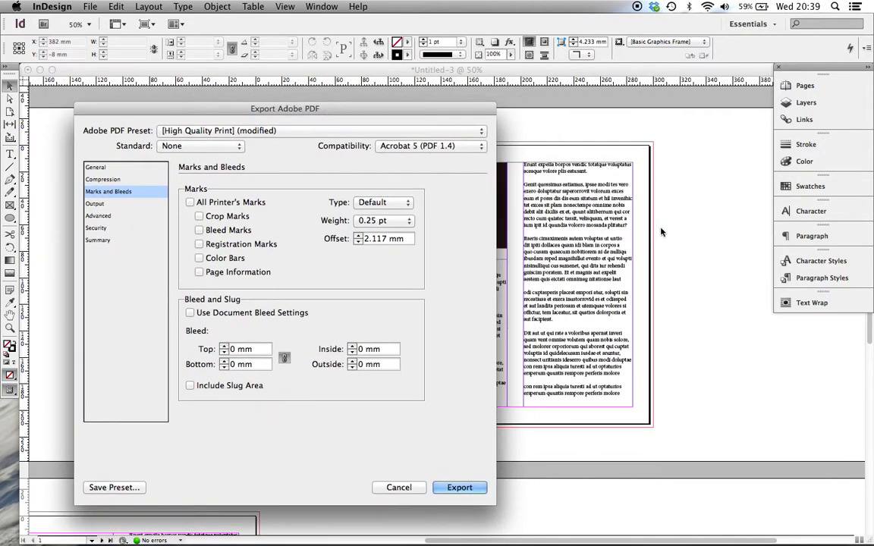
left_click(189, 202)
left_click(199, 230)
left_click(199, 245)
left_click(199, 258)
left_click(199, 271)
left_click(199, 217)
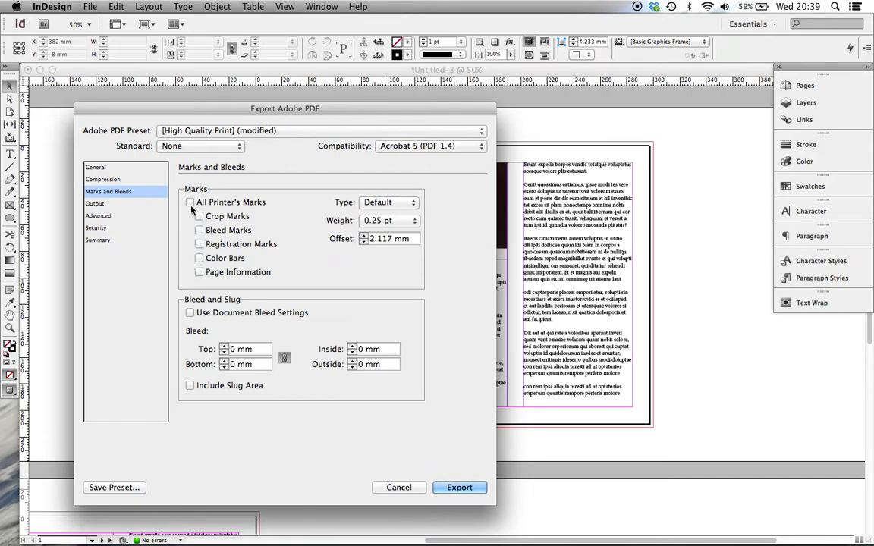
left_click(198, 216)
left_click(190, 312)
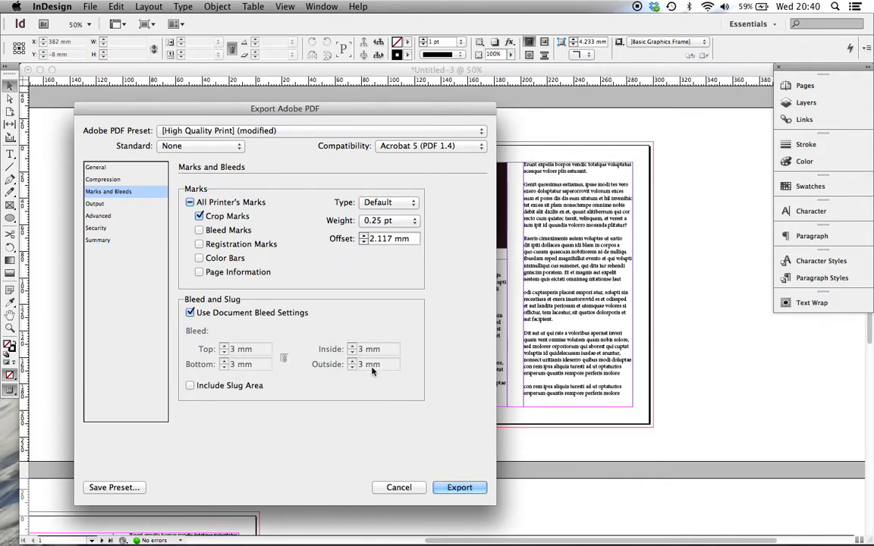
- Review the export's output, advanced, security and summary settings, and export the PDF
left_click(124, 203)
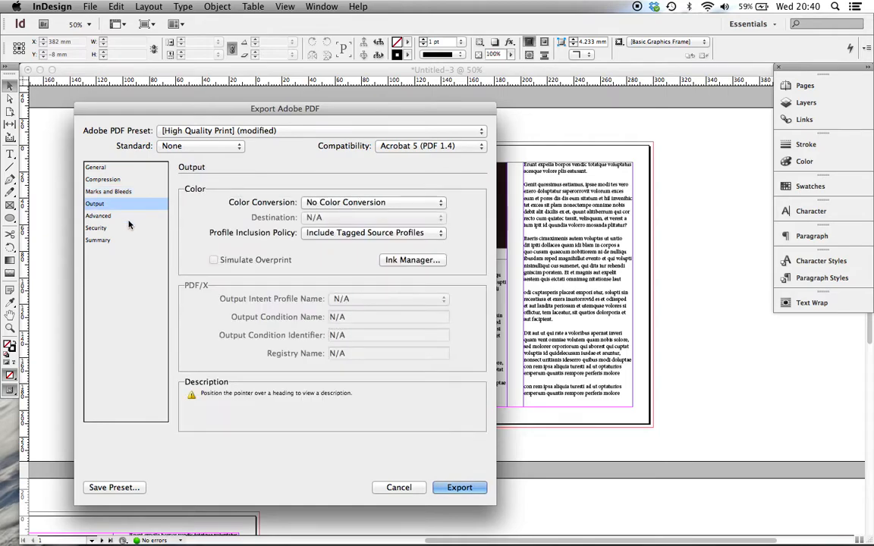
left_click(107, 216)
left_click(110, 228)
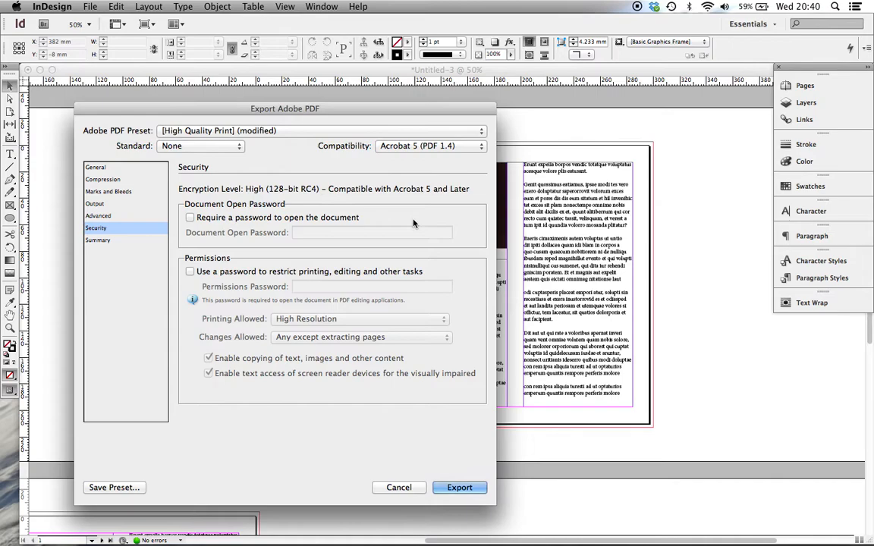
left_click(136, 240)
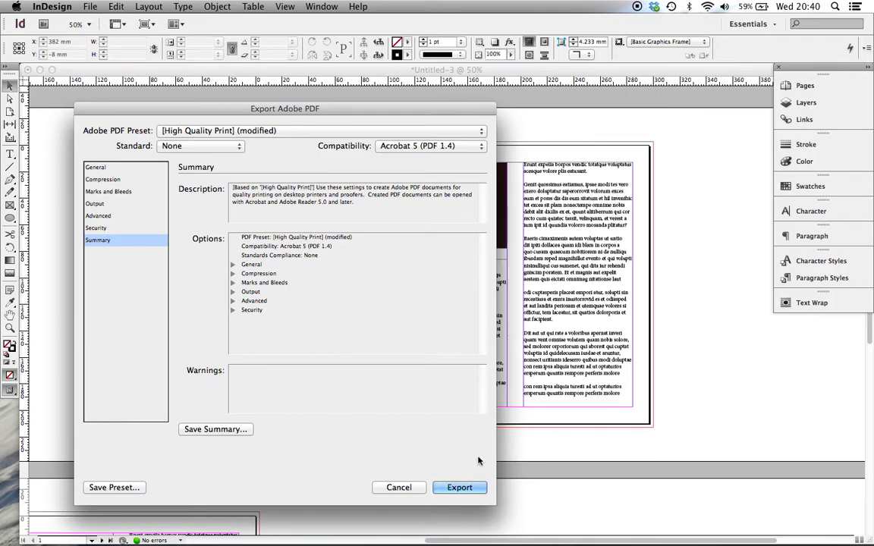
left_click(462, 488)
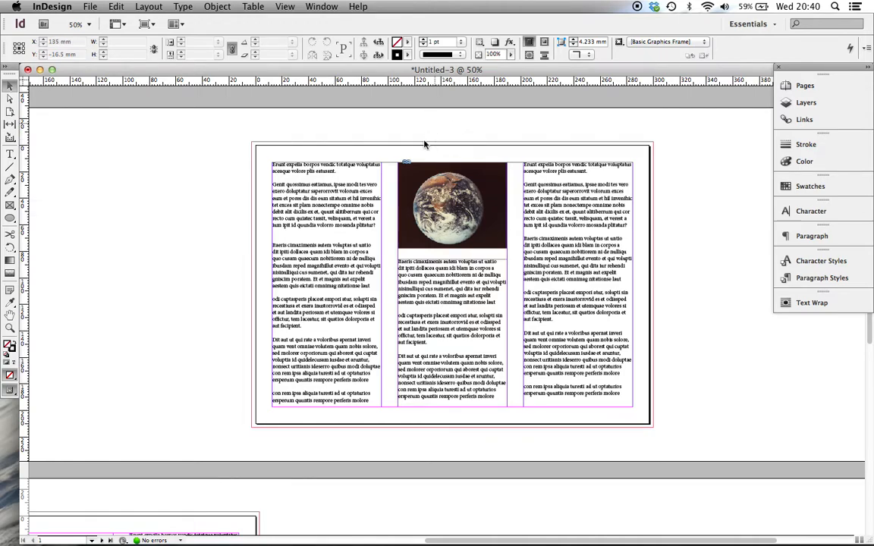
- Examine both pages of the layout again, ending on the first page with the Earth image
scroll(357, 135, "down", 6)
scroll(356, 135, "right", 5)
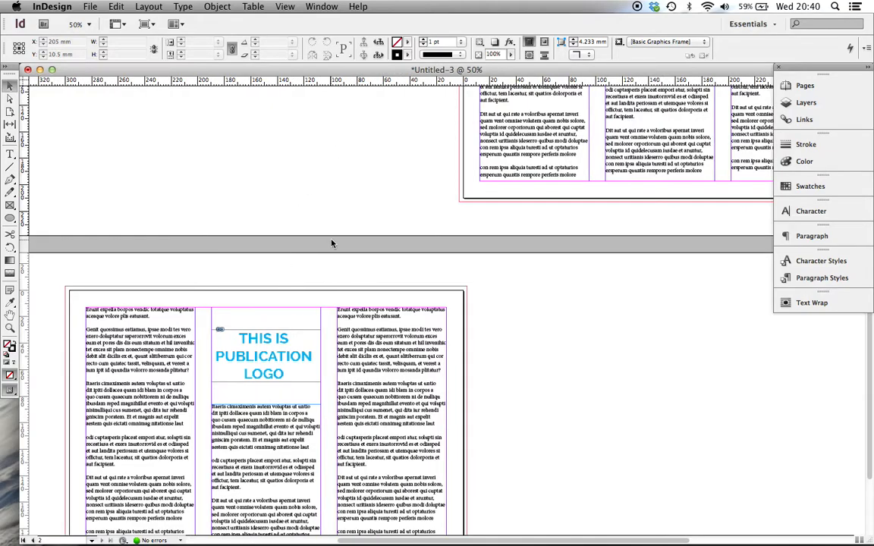
scroll(298, 215, "up", 6)
scroll(297, 215, "right", 7)
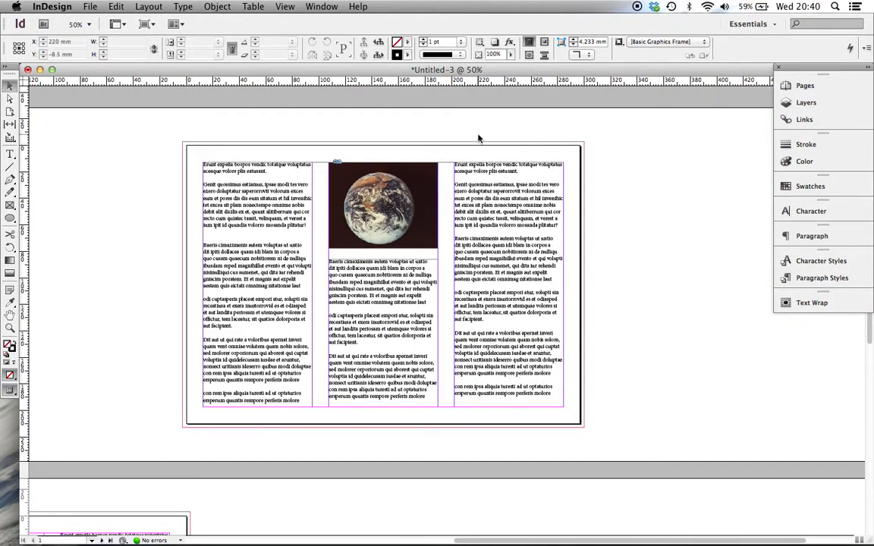
scroll(174, 269, "down", 7)
scroll(174, 269, "left", 5)
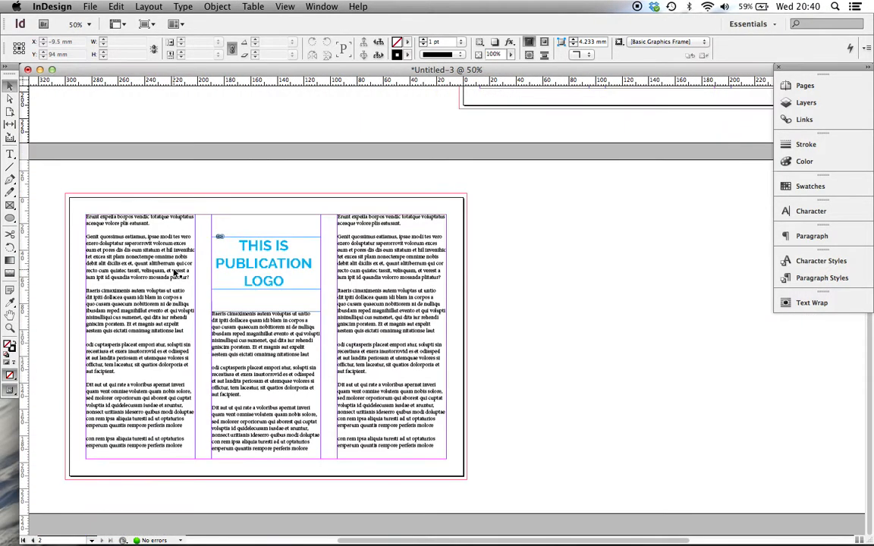
scroll(306, 193, "up", 7)
scroll(307, 192, "right", 5)
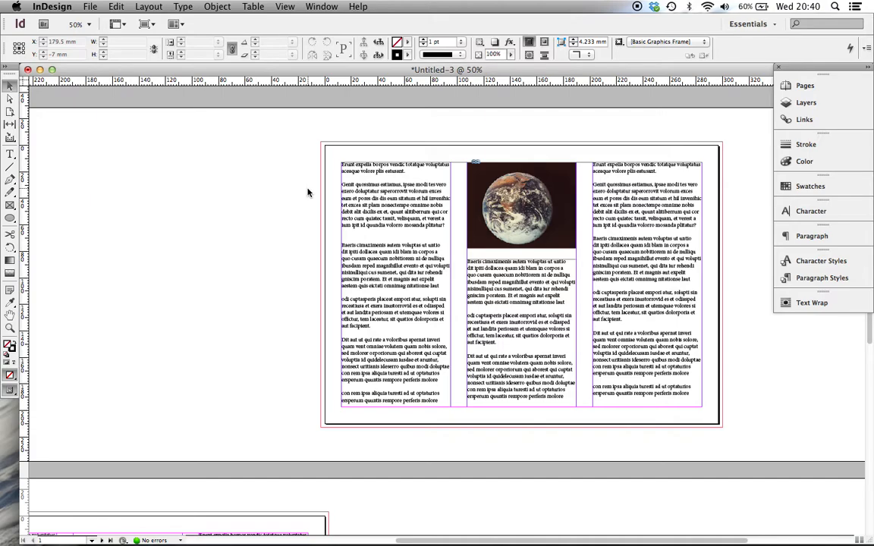
scroll(307, 192, "right", 2)
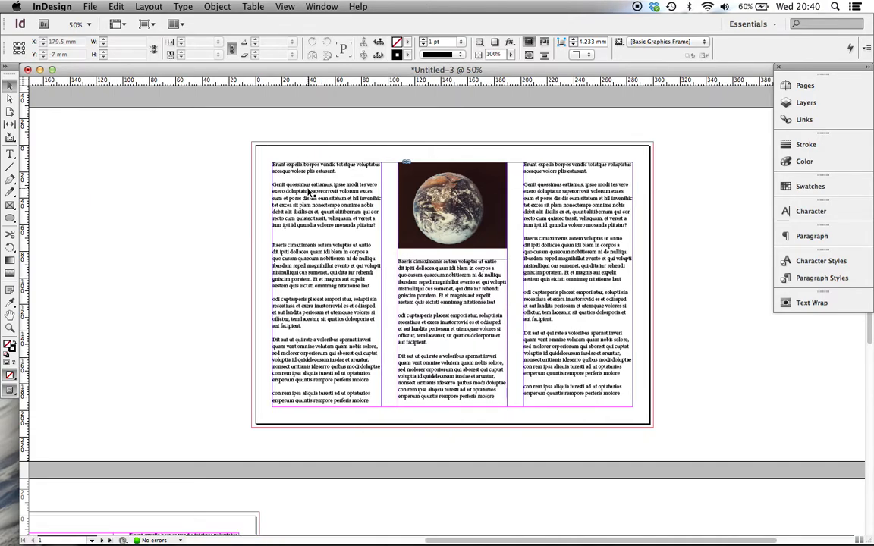